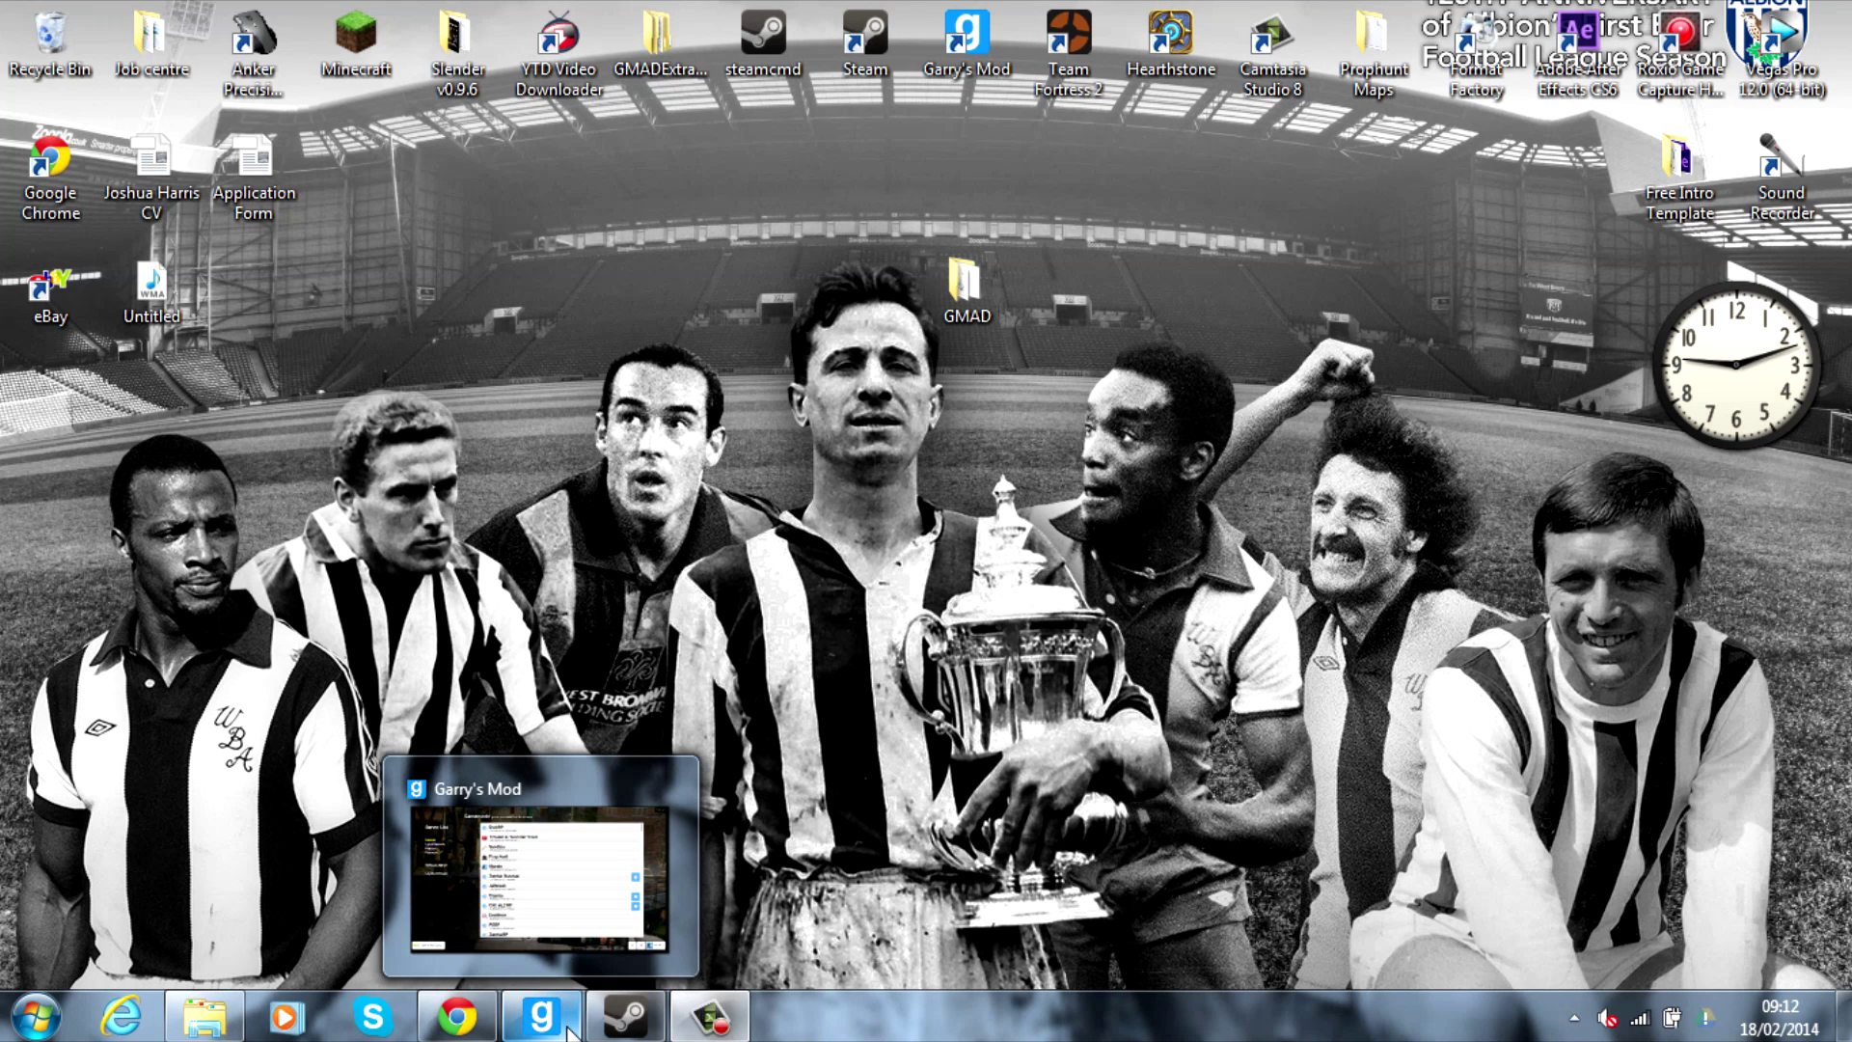
Restore Garry's Mod, check the Murder server list, and return to the full gamemode list.
click(571, 1032)
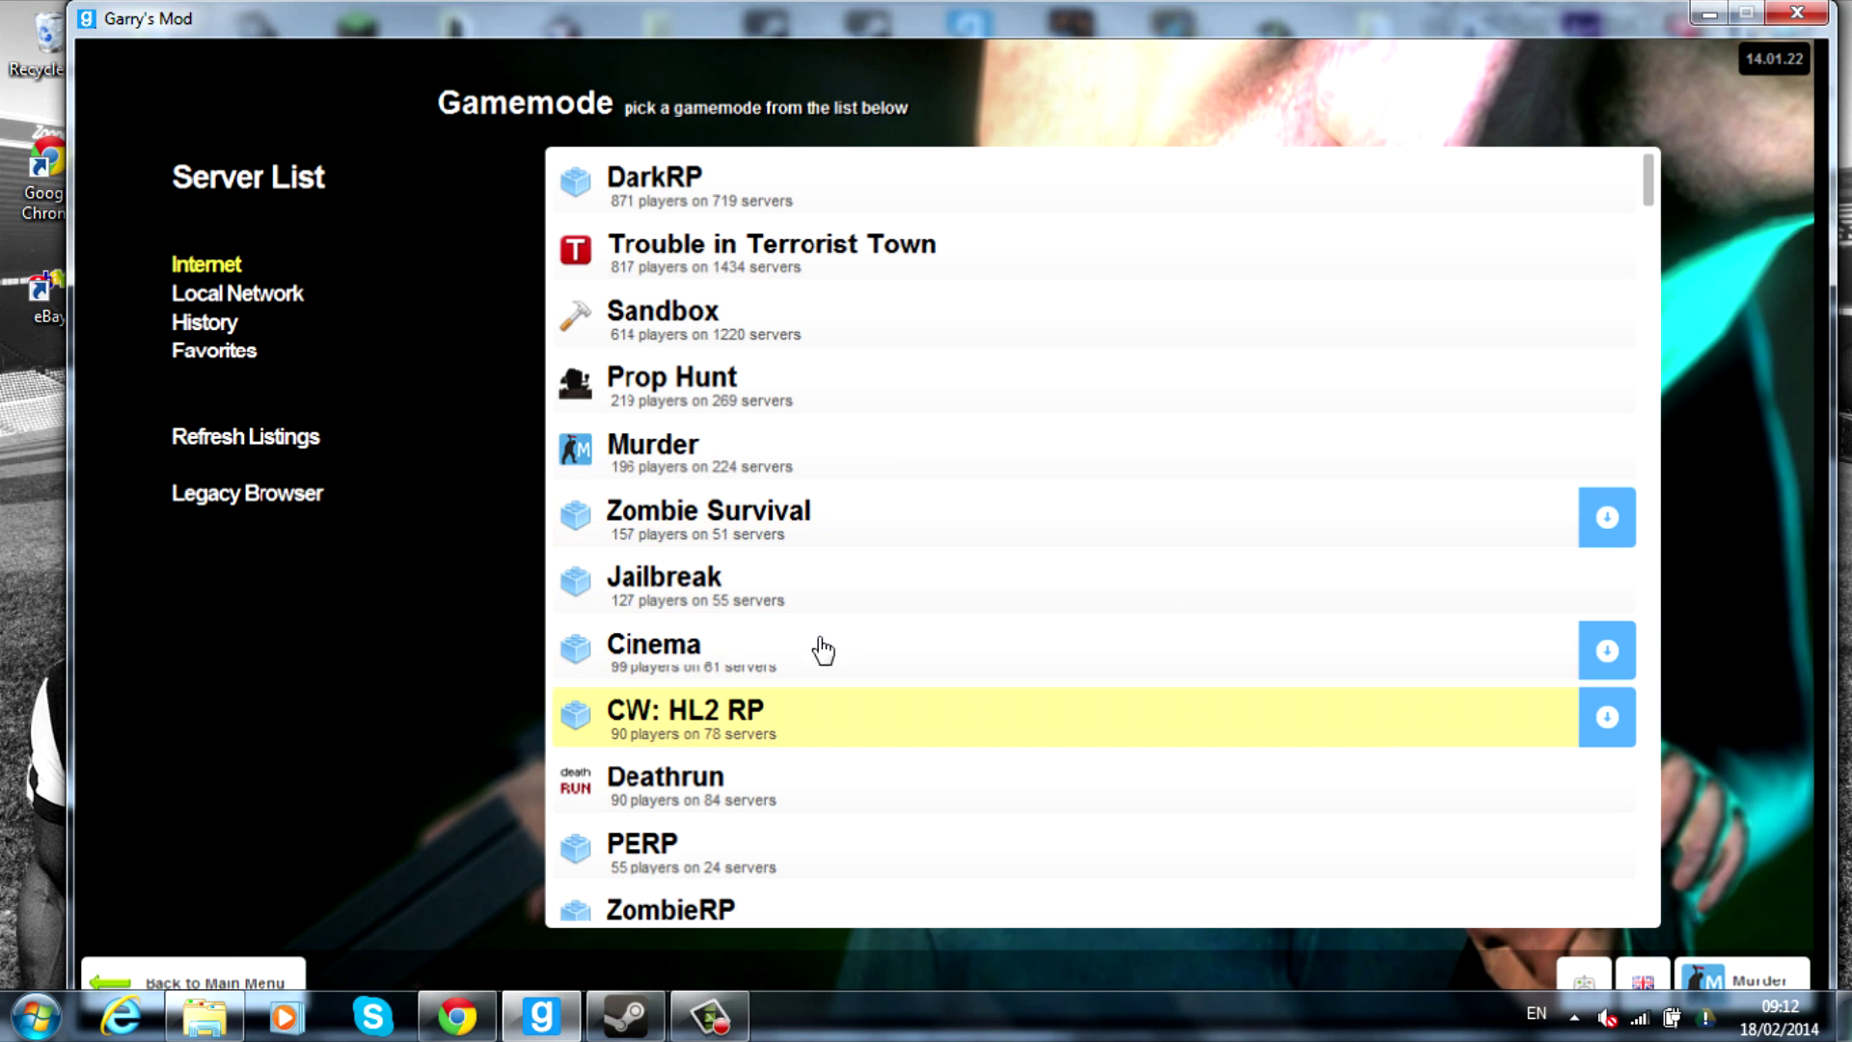
click(707, 475)
click(473, 153)
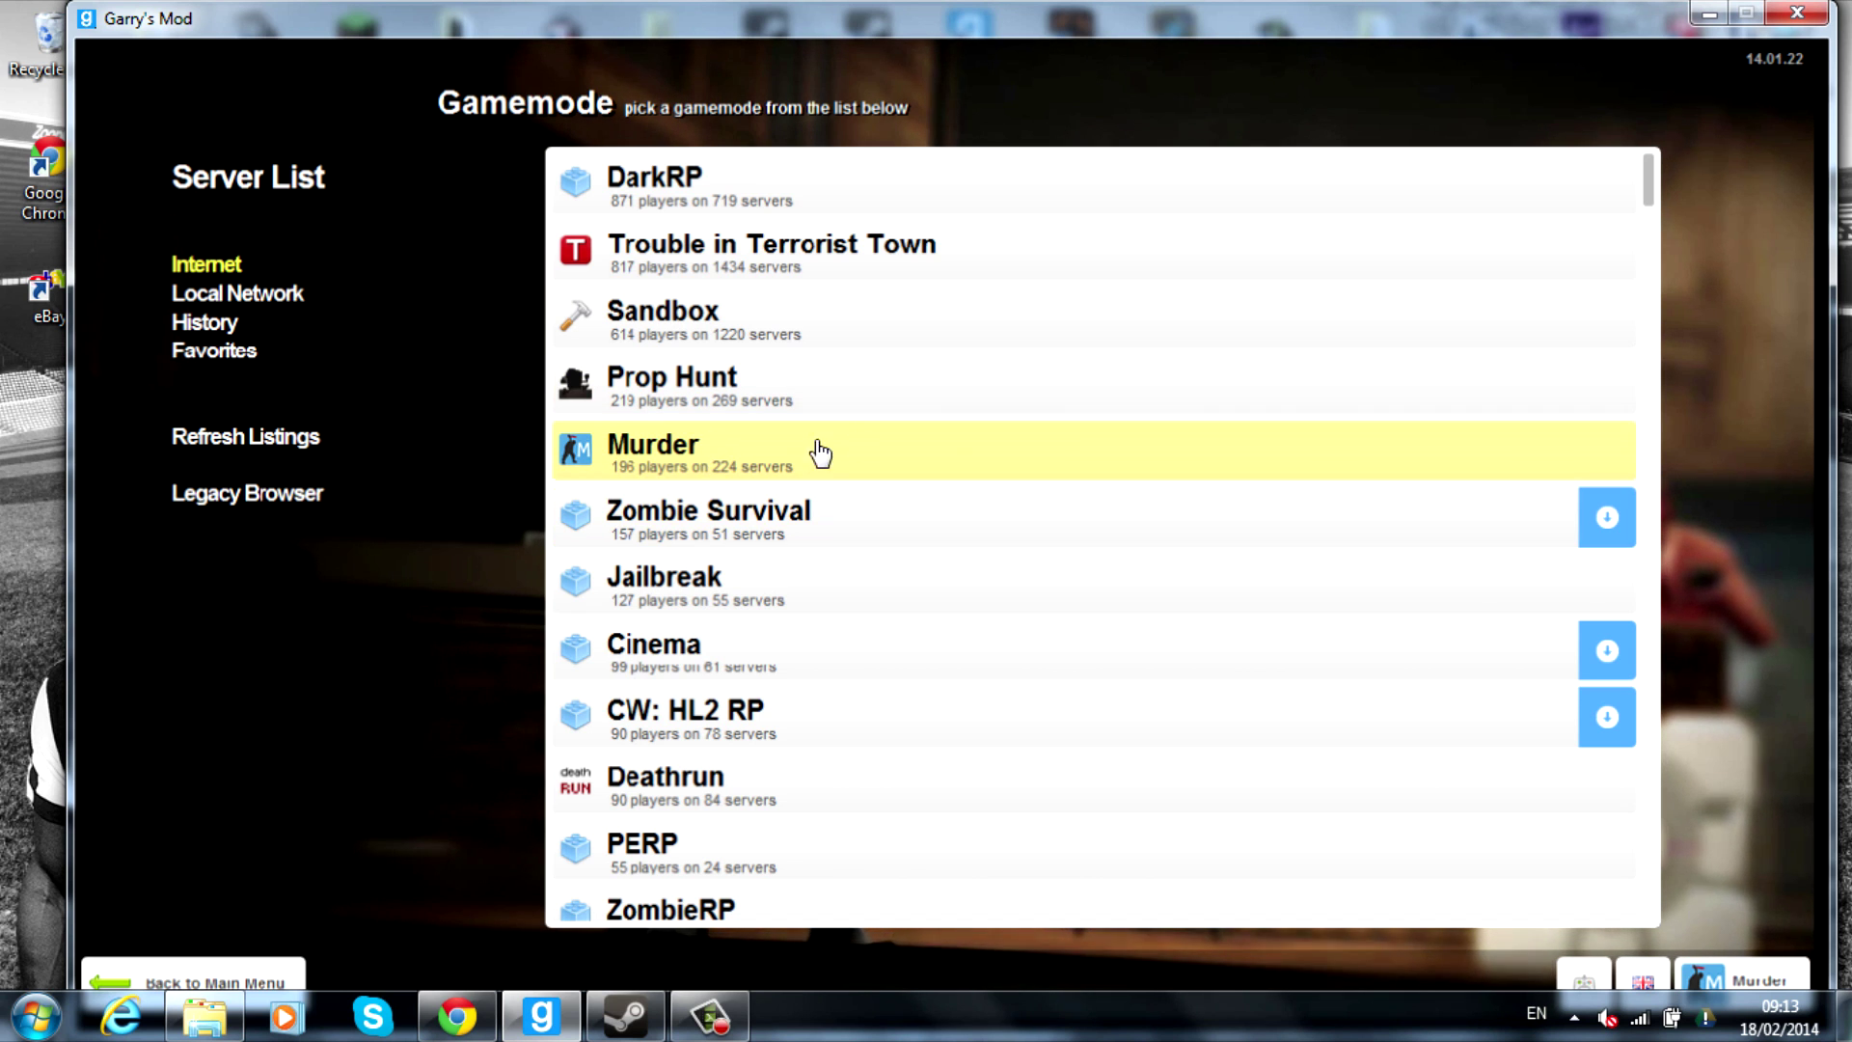
Minimise Garry's Mod, confirm the Murder workshop addon shows Subscribed in Steam, then minimise Steam.
click(1703, 17)
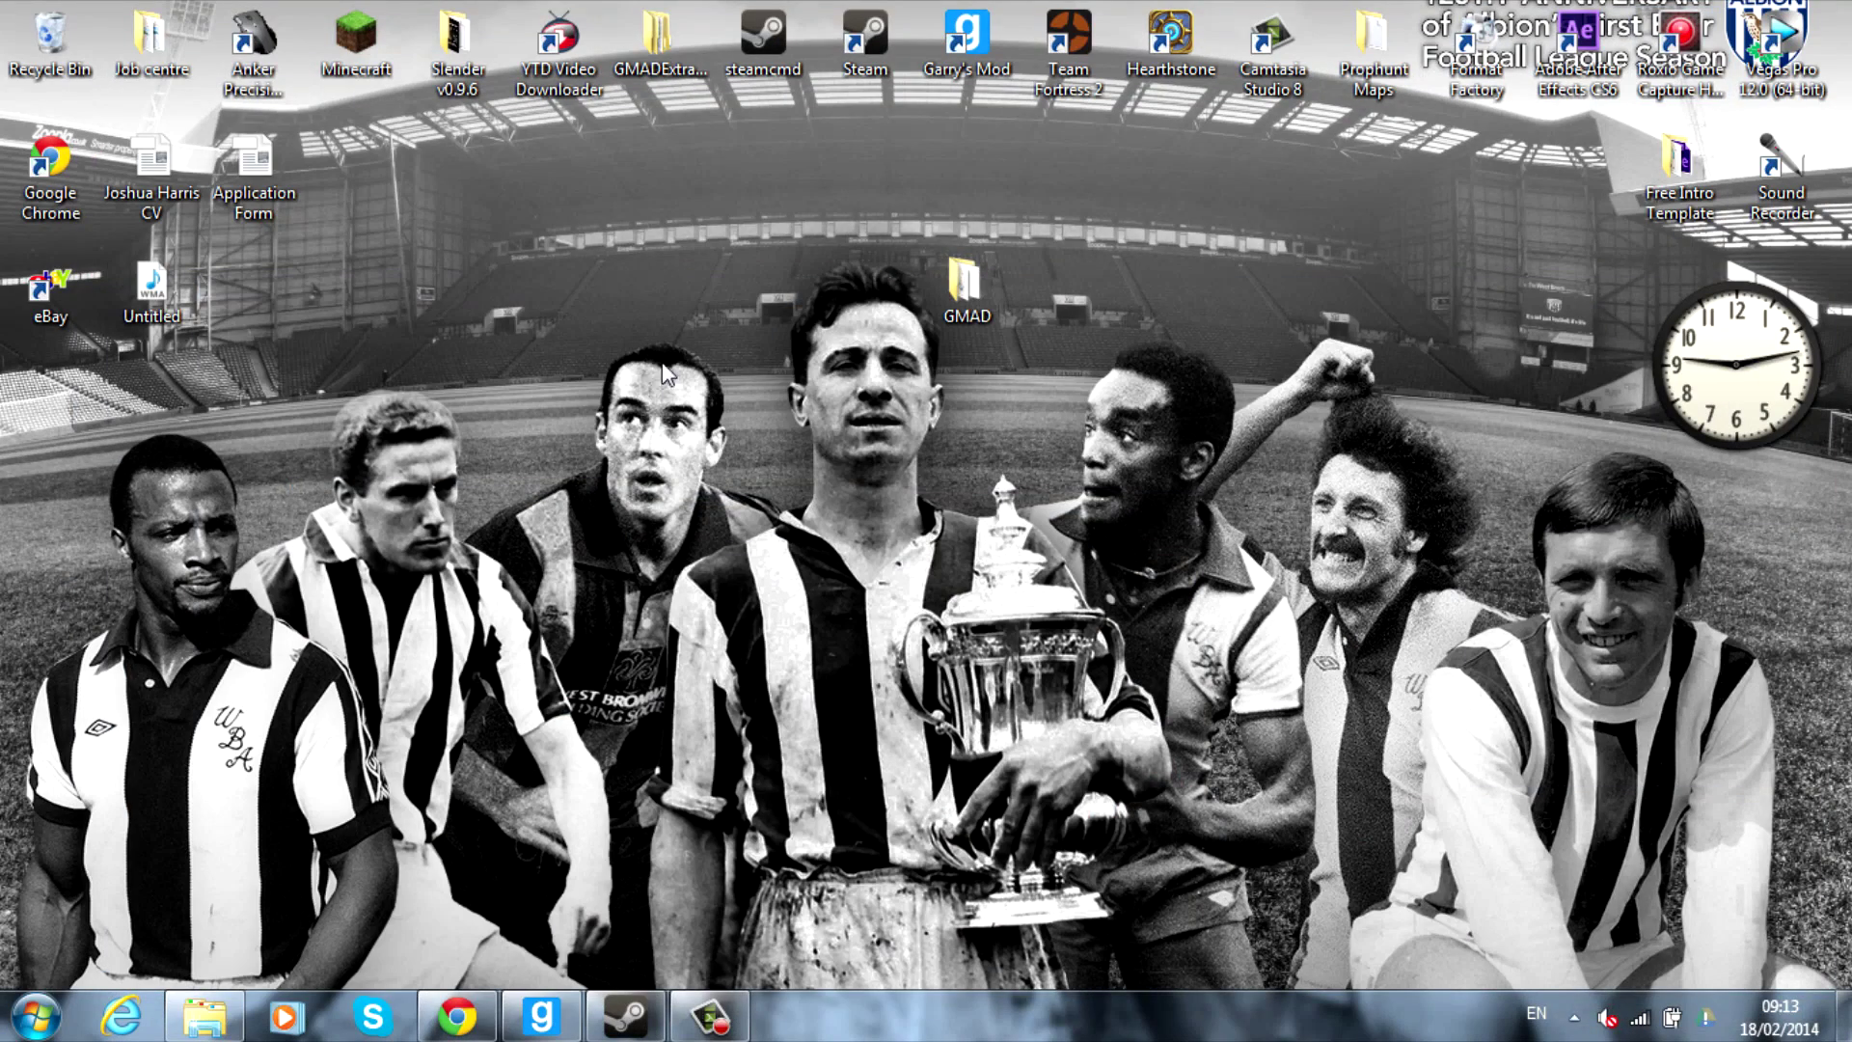
click(625, 1015)
scroll(835, 698, up, 5)
scroll(835, 697, down, 3)
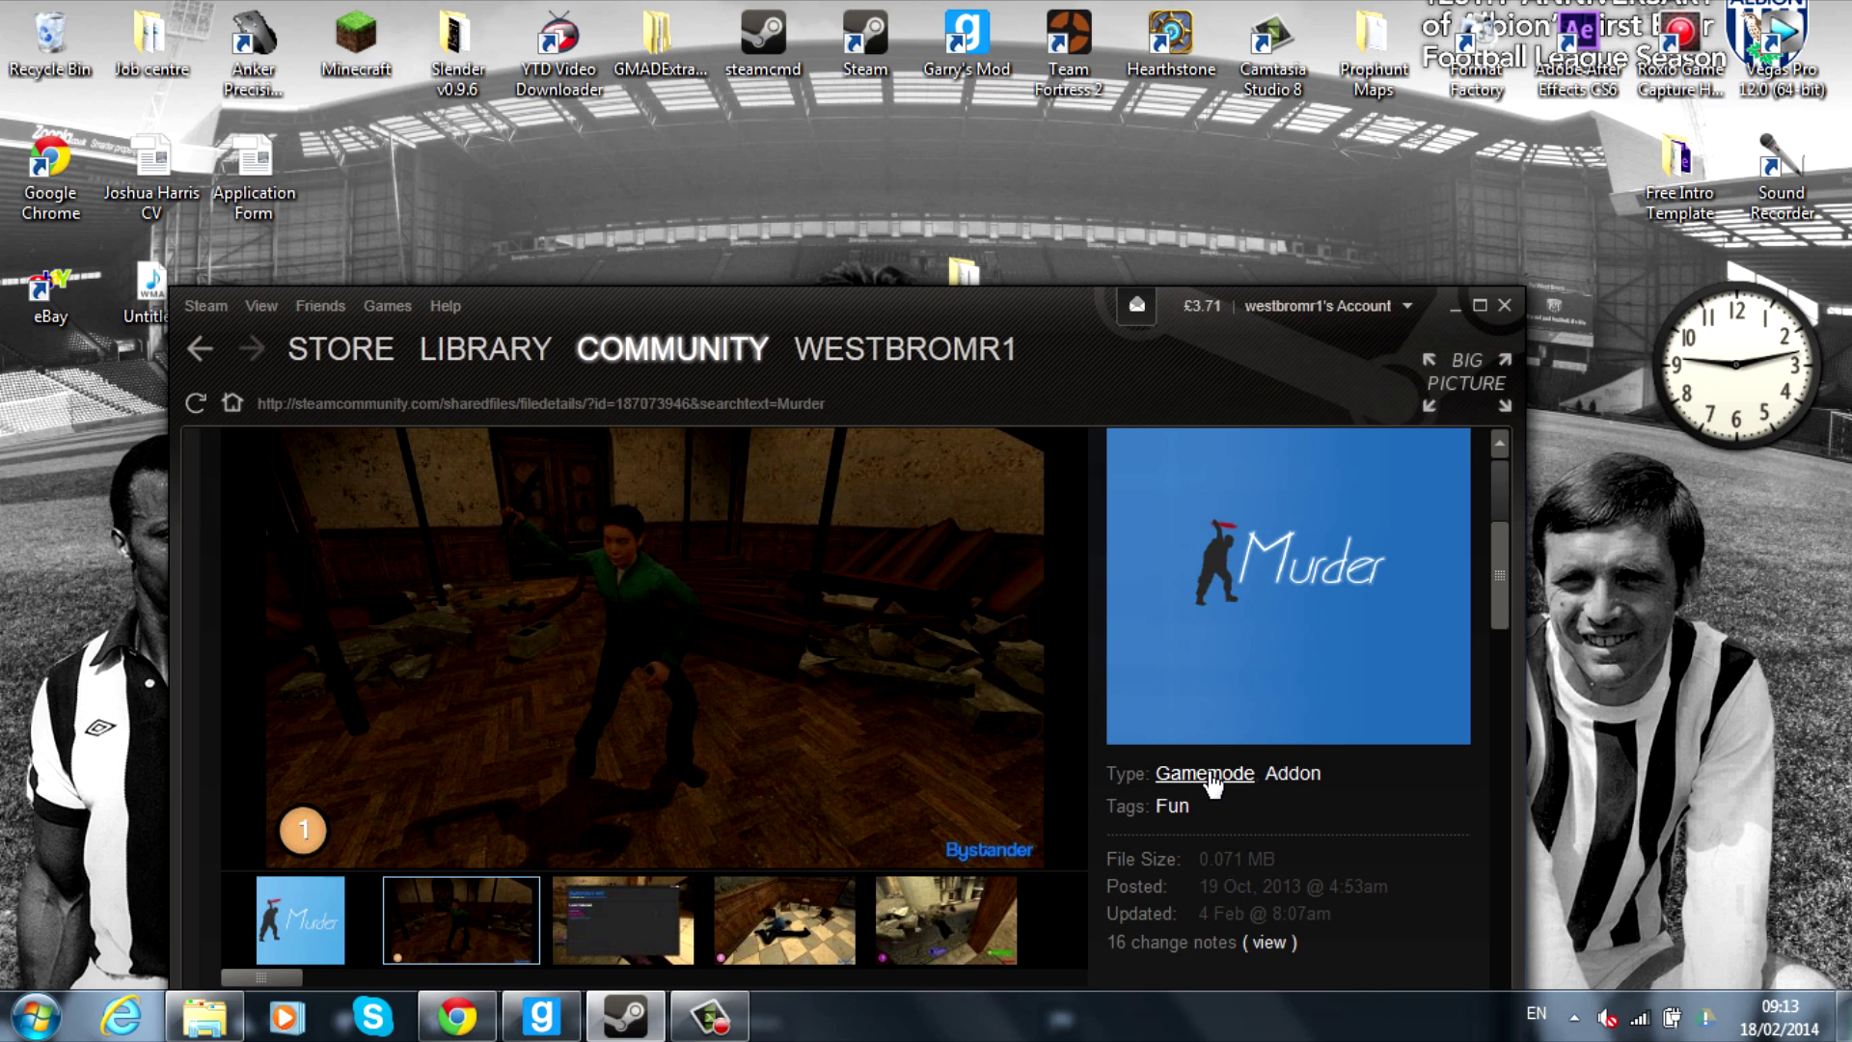
scroll(1032, 731, down, 4)
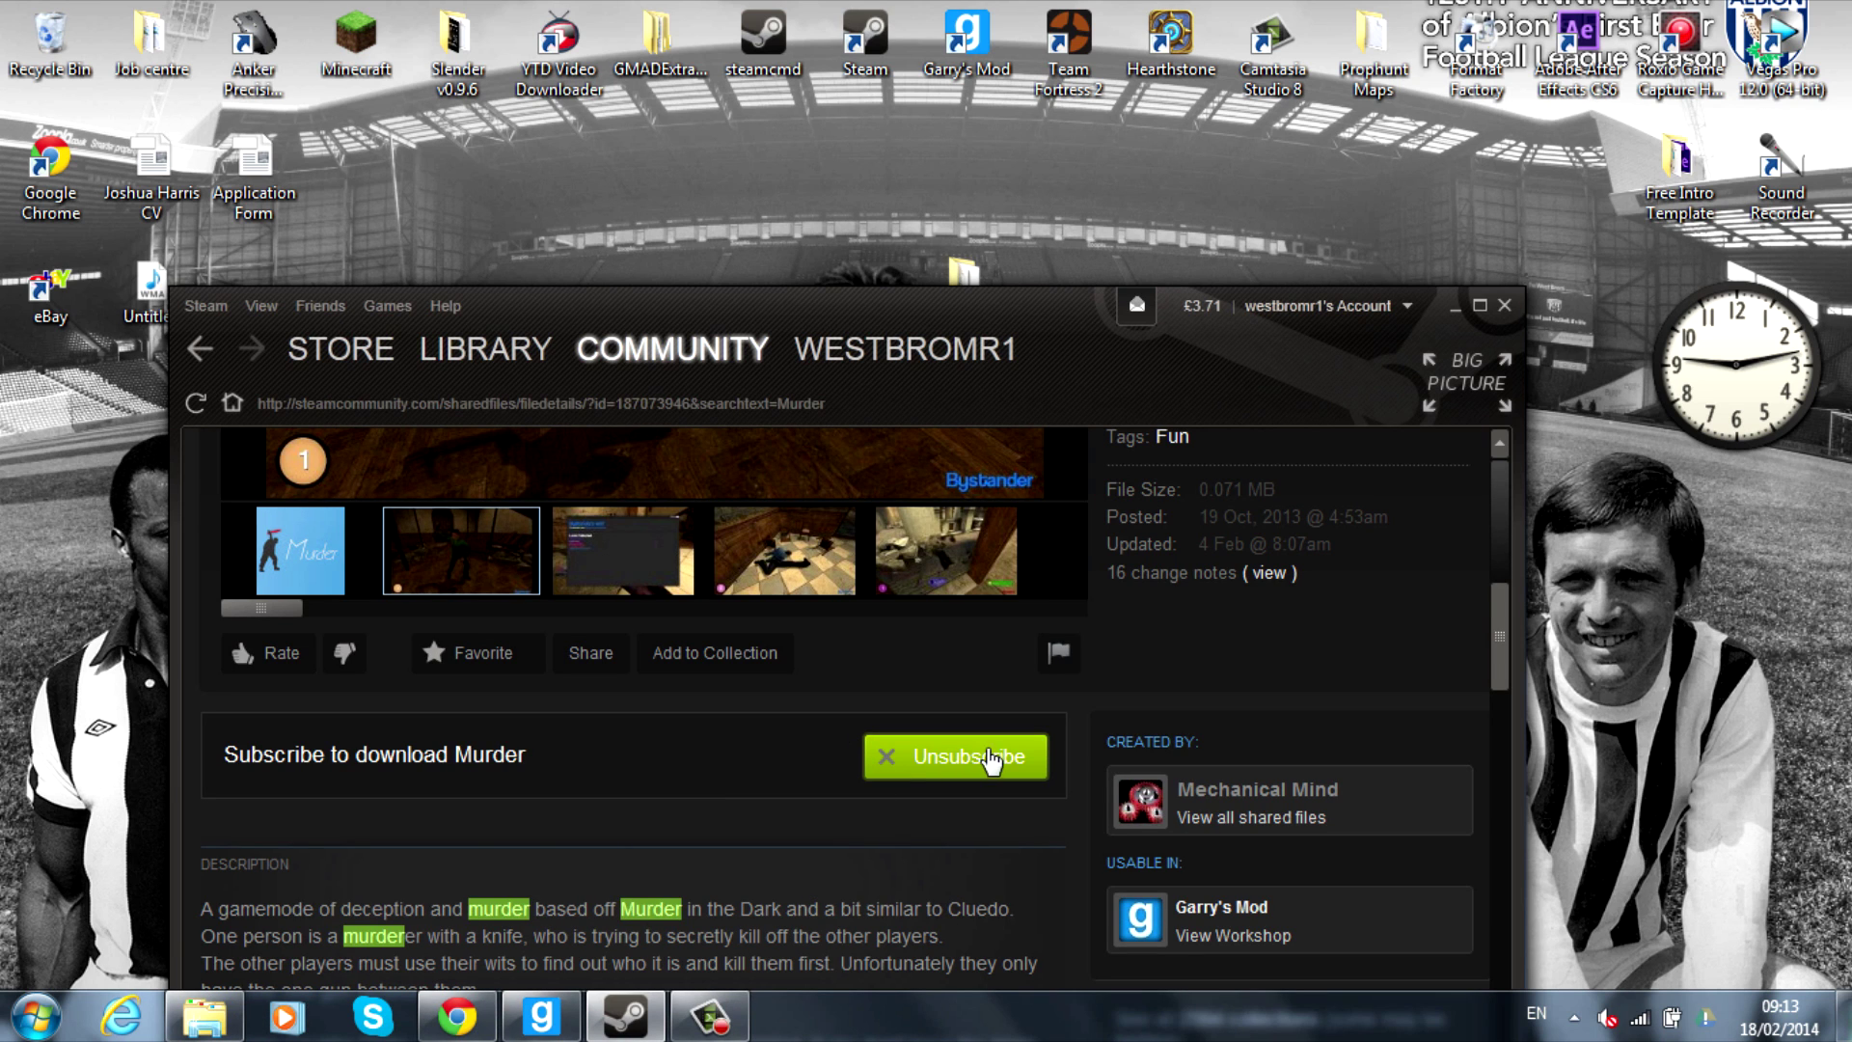
click(1453, 307)
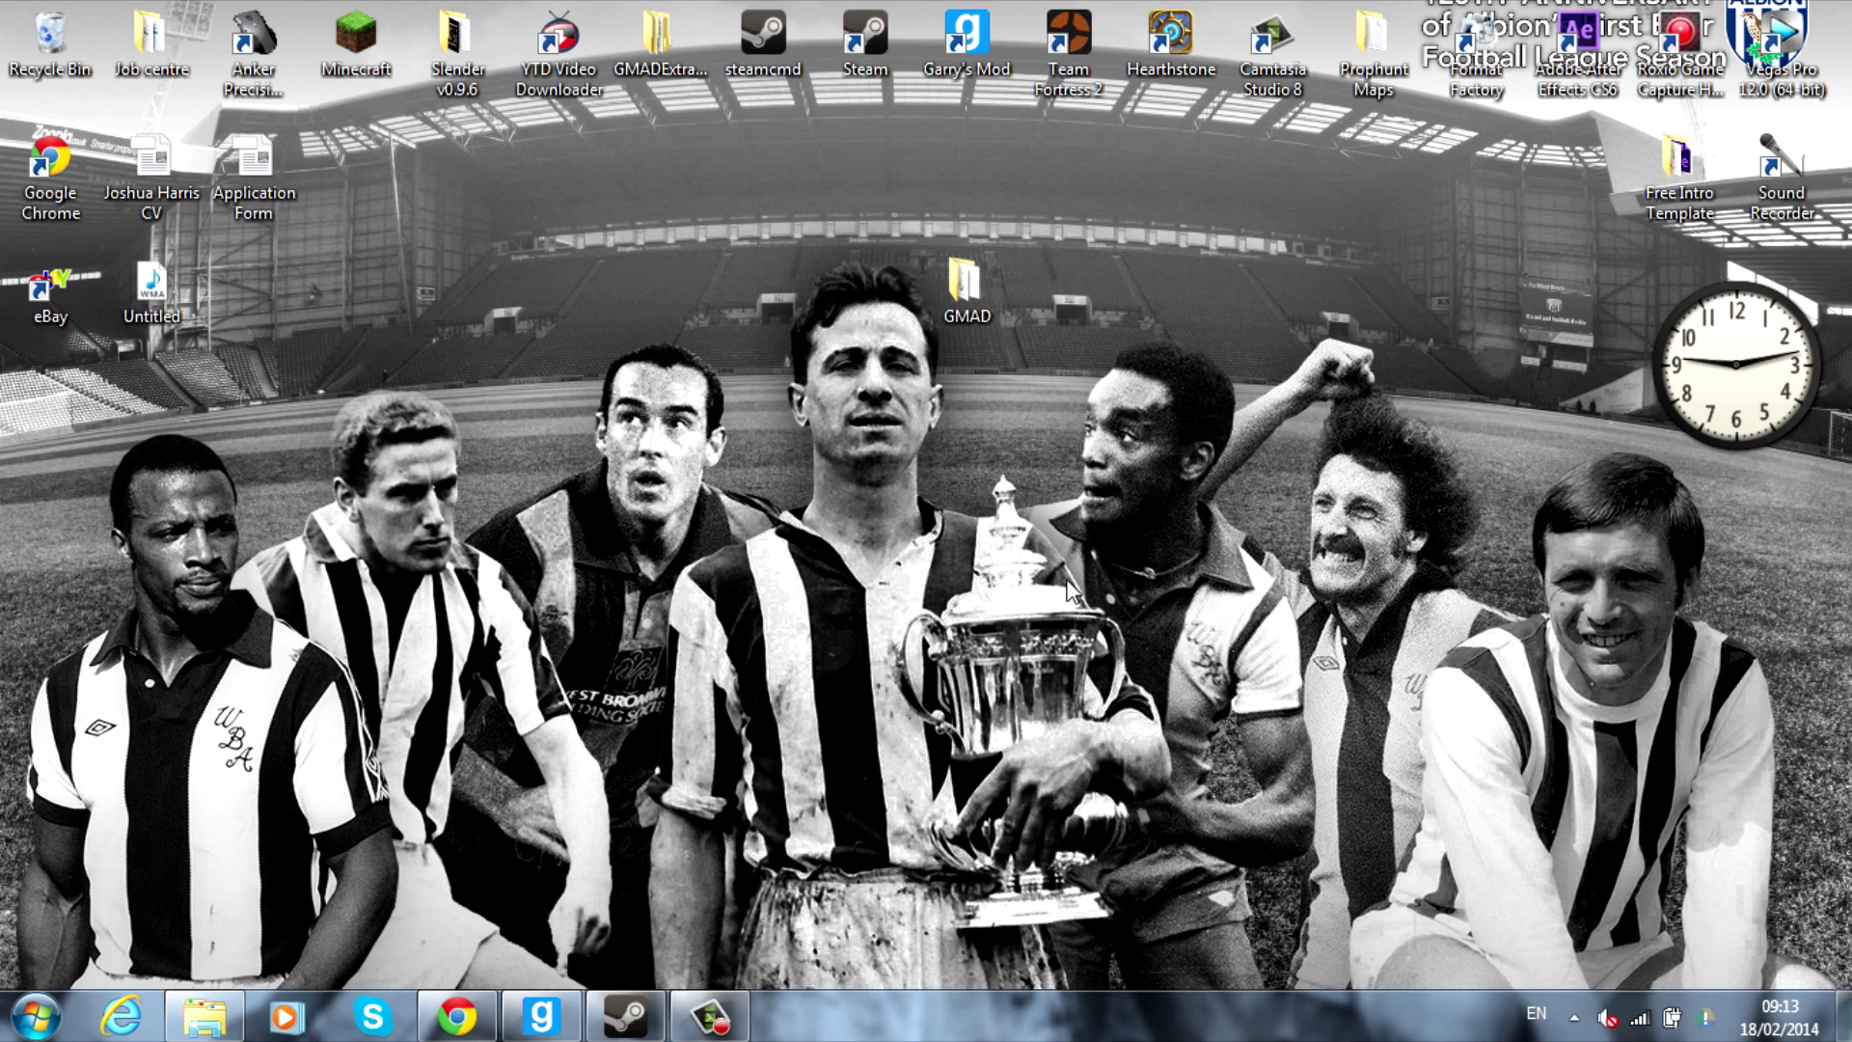
Download the GmadExtractor_1_6_12_600 zip from the GMAD Extractor page in Chrome.
click(458, 1015)
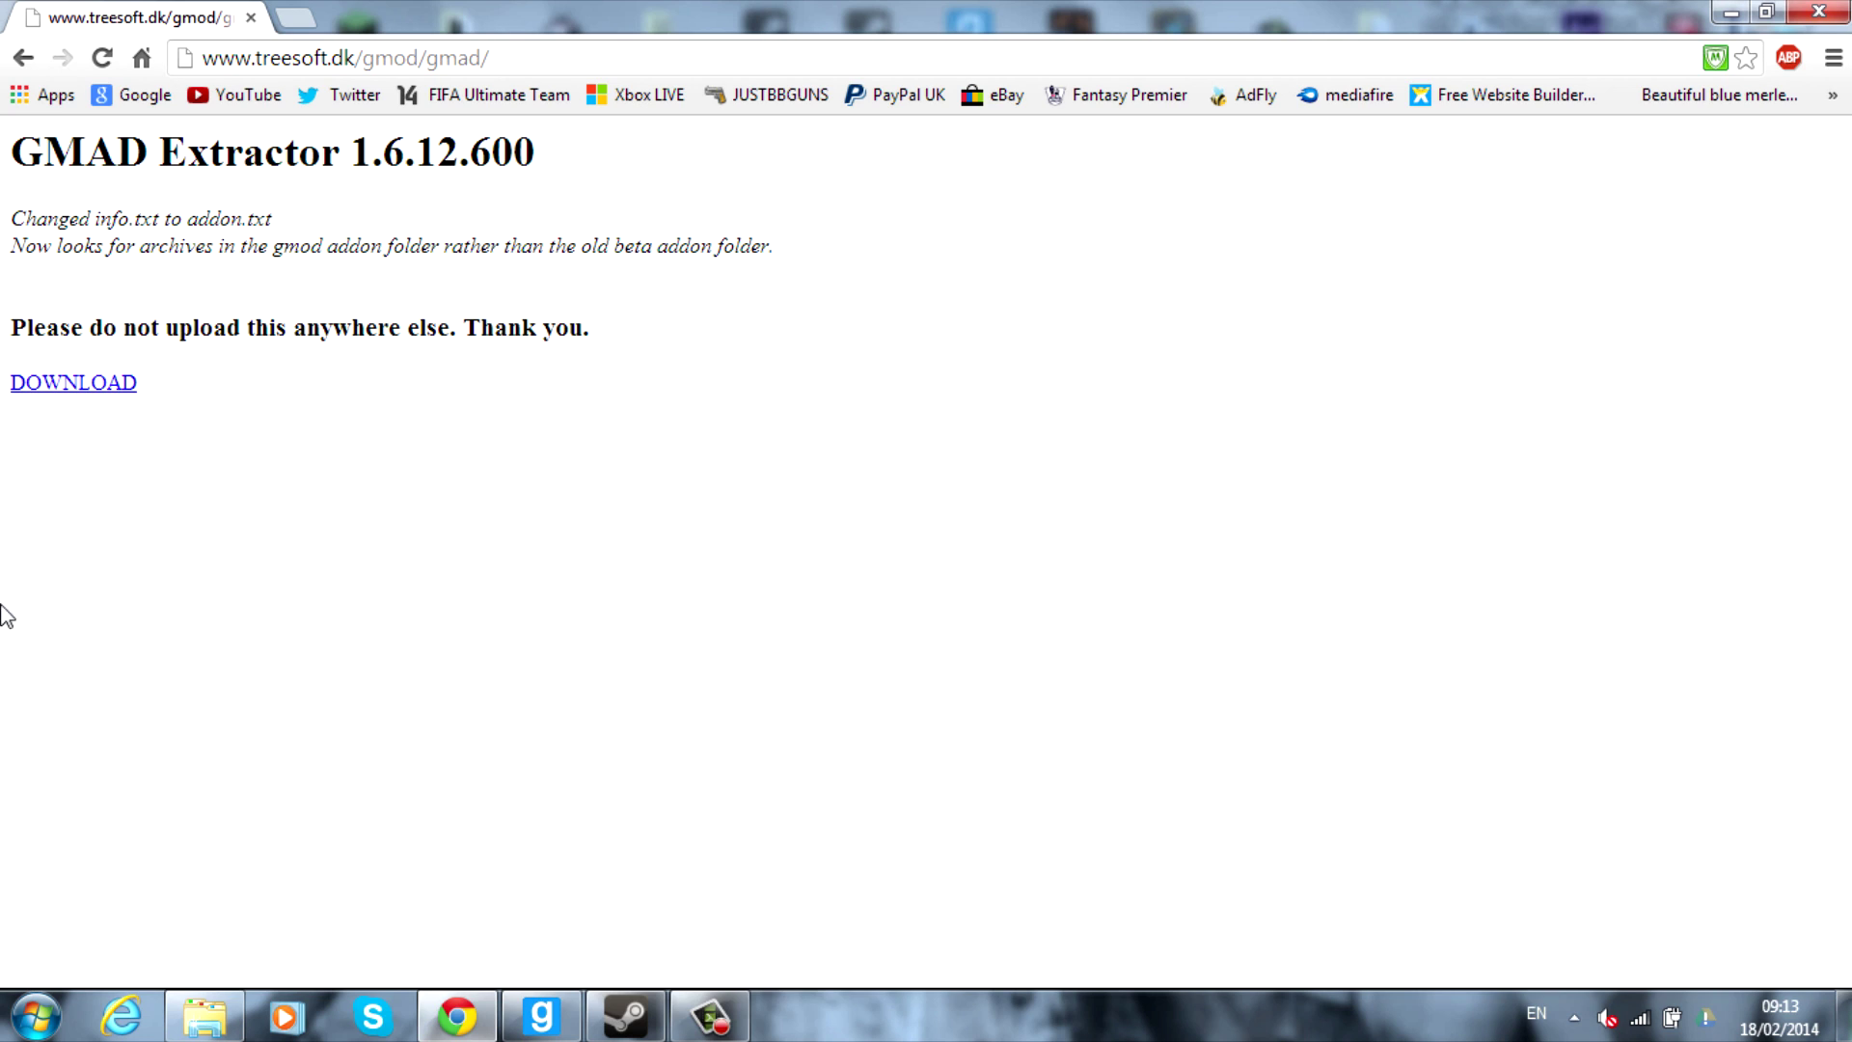
click(108, 395)
Minimise Chrome and close the WinRAR licence reminder to reveal the archive's three files.
click(1744, 15)
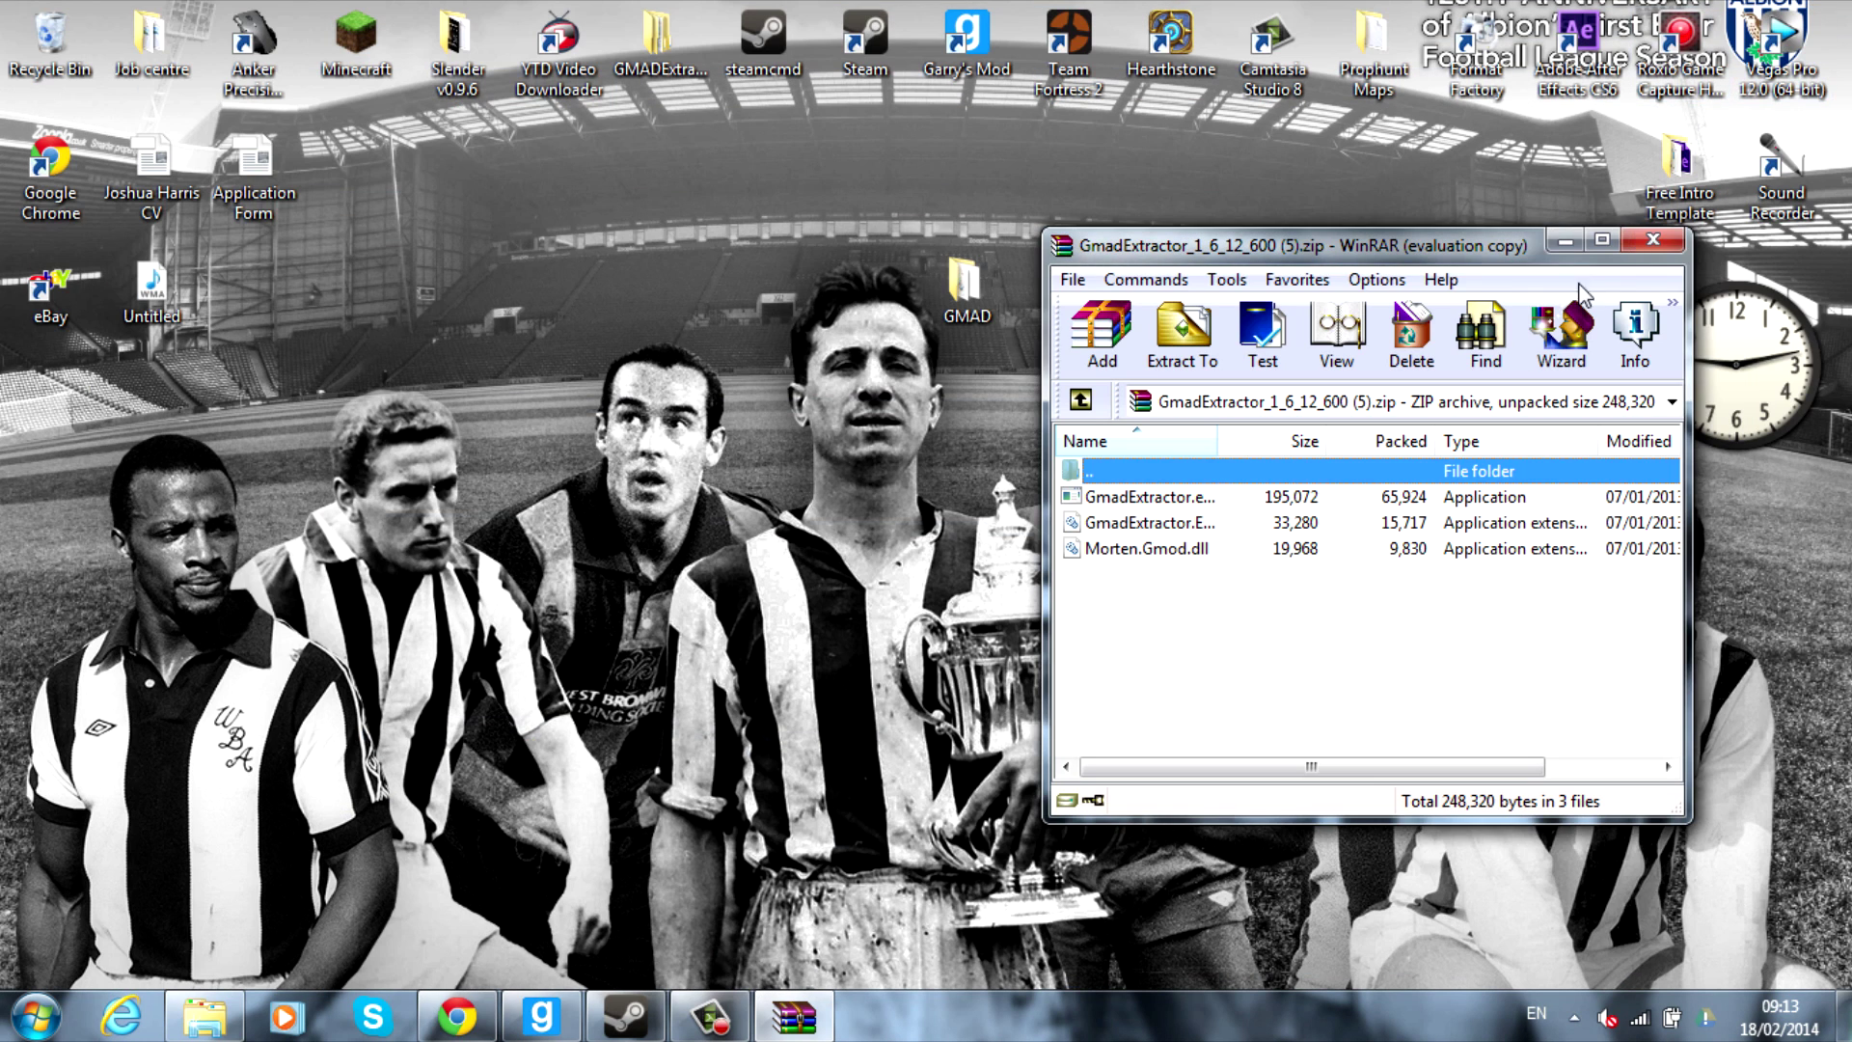
click(1510, 546)
mouse_move(1231, 635)
mouse_down()
mouse_move(1191, 523)
mouse_move(1215, 619)
mouse_up()
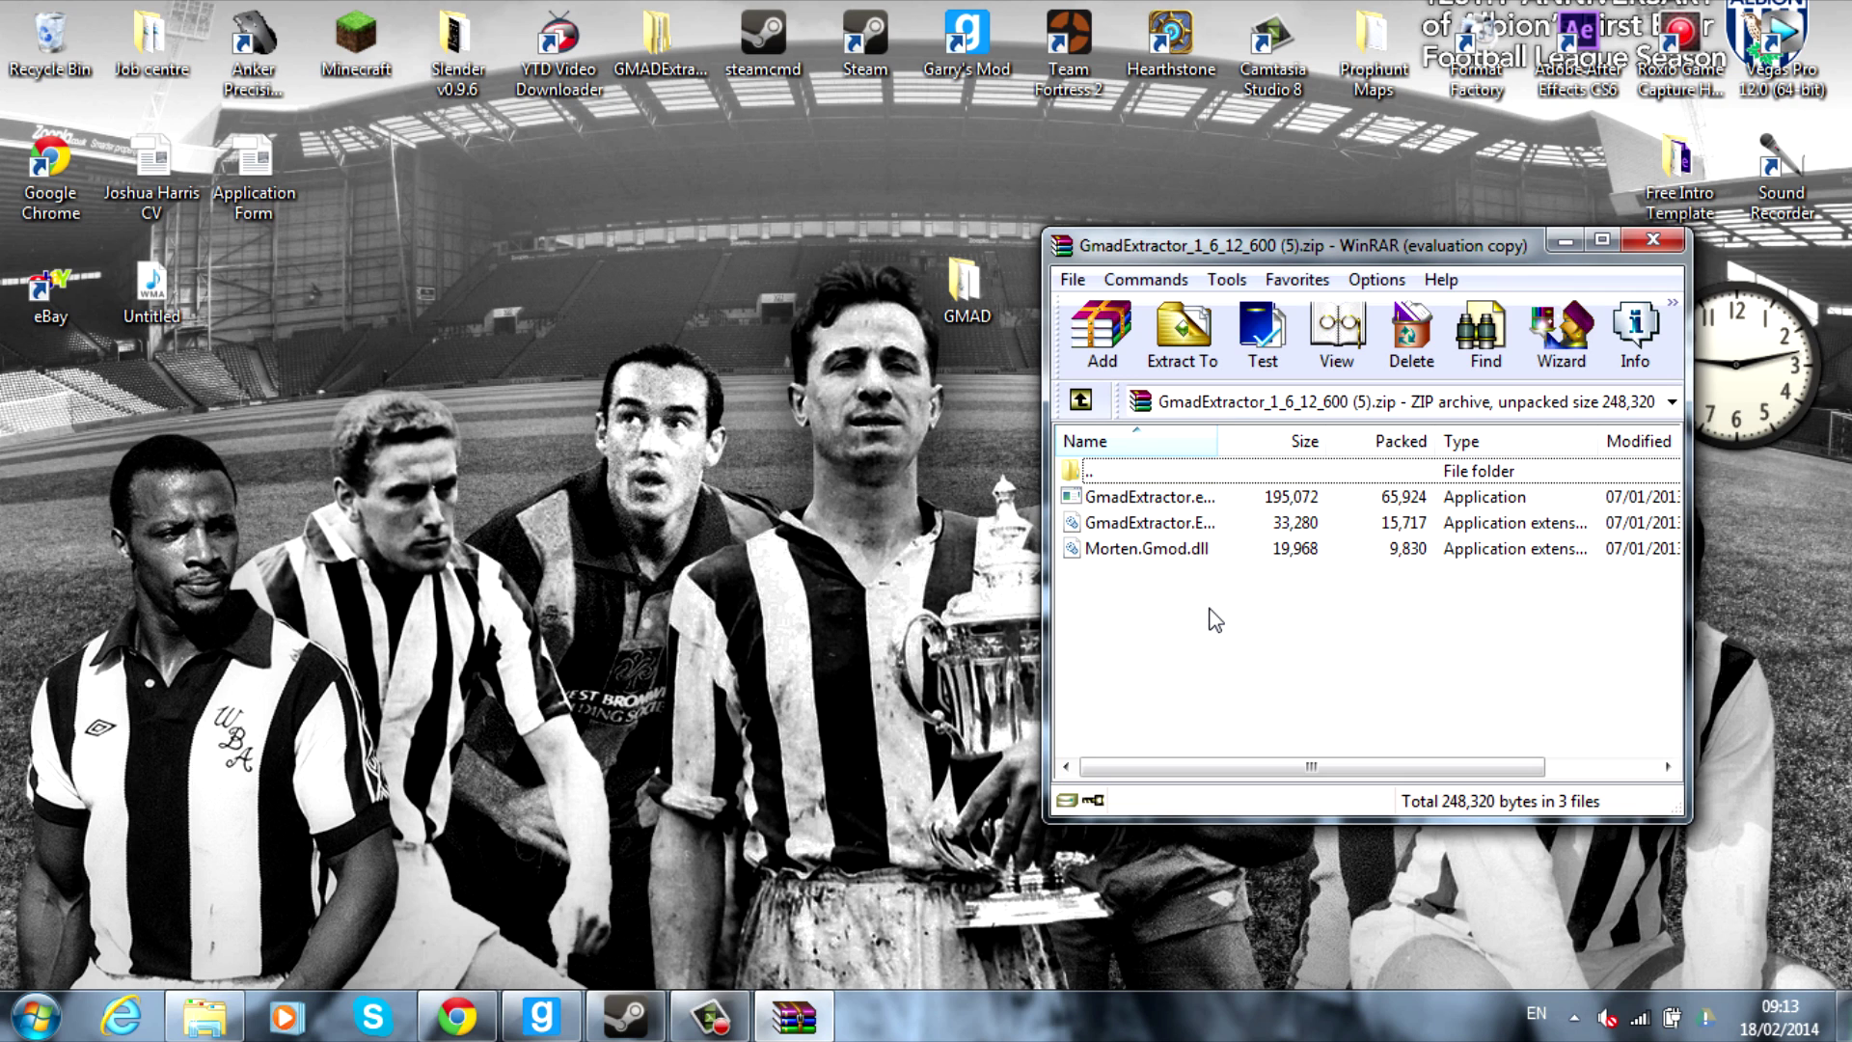
Close WinRAR, launch GmadExtractor from the desktop GMAD folder, and start opening an archive.
click(1659, 240)
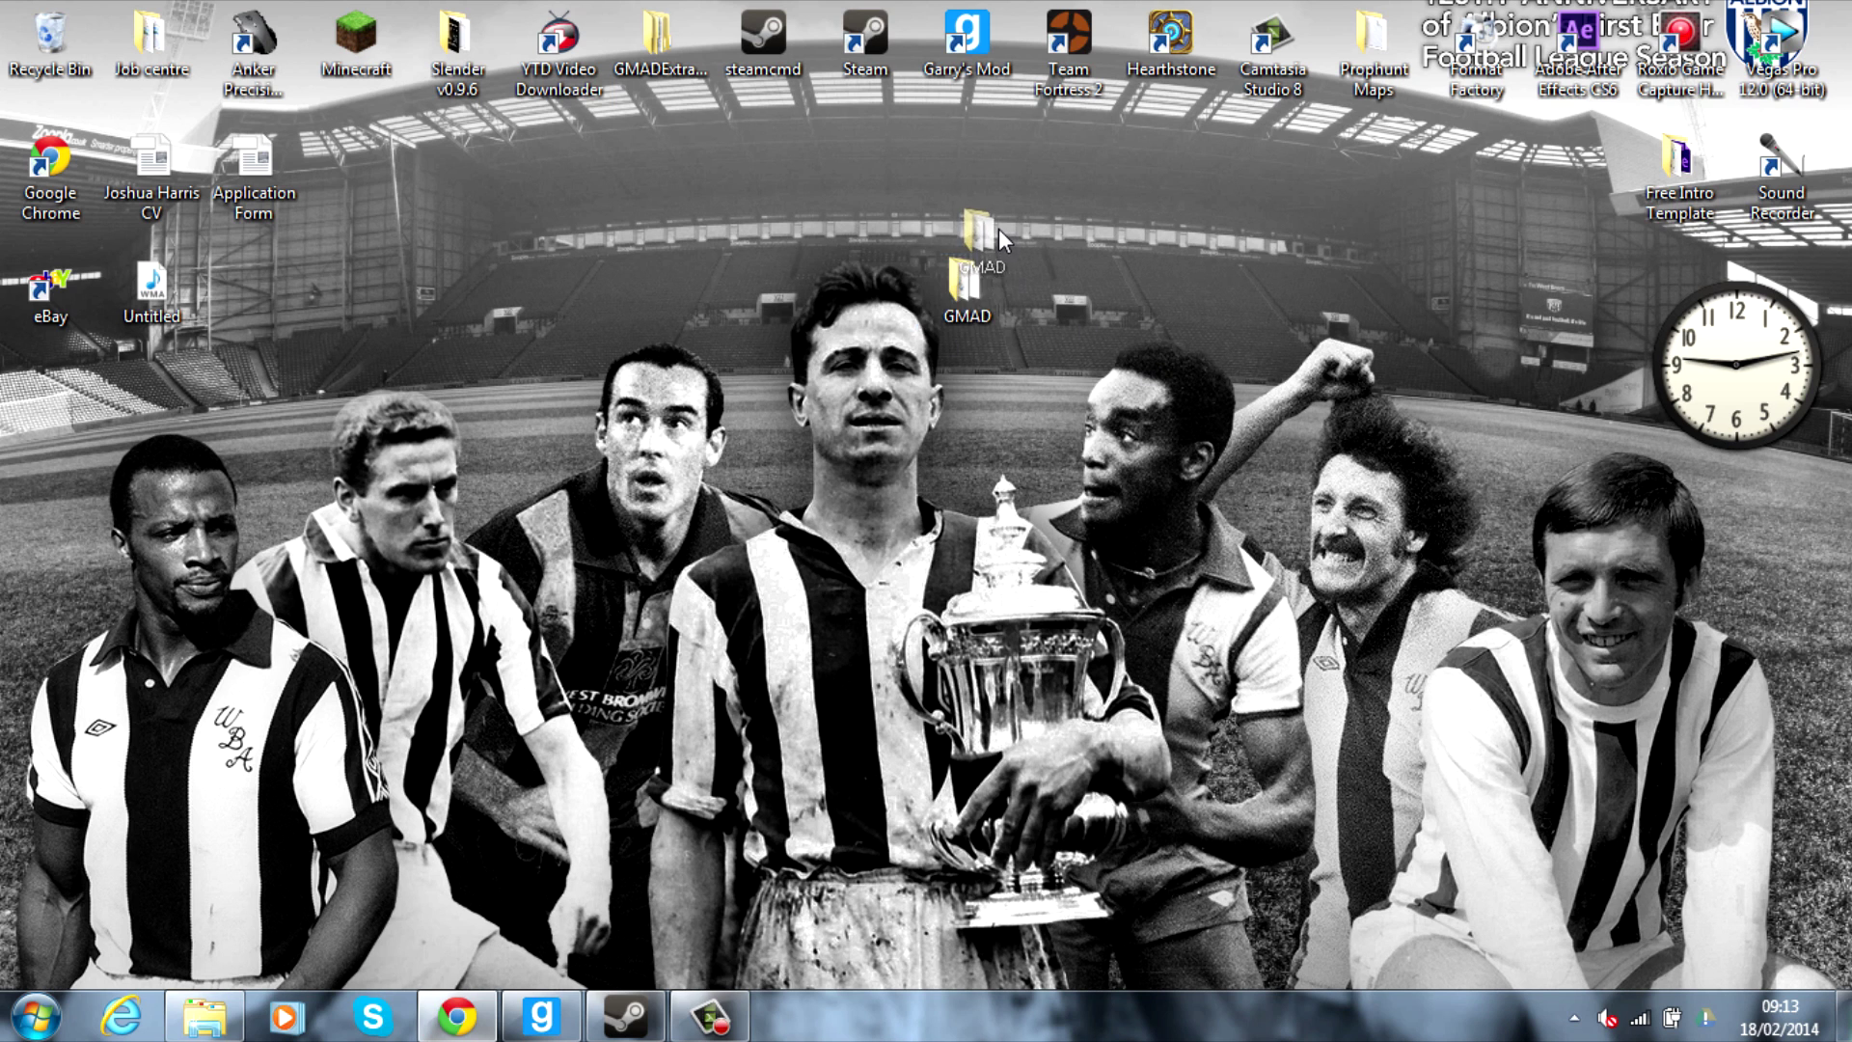
click(965, 287)
double_click(965, 282)
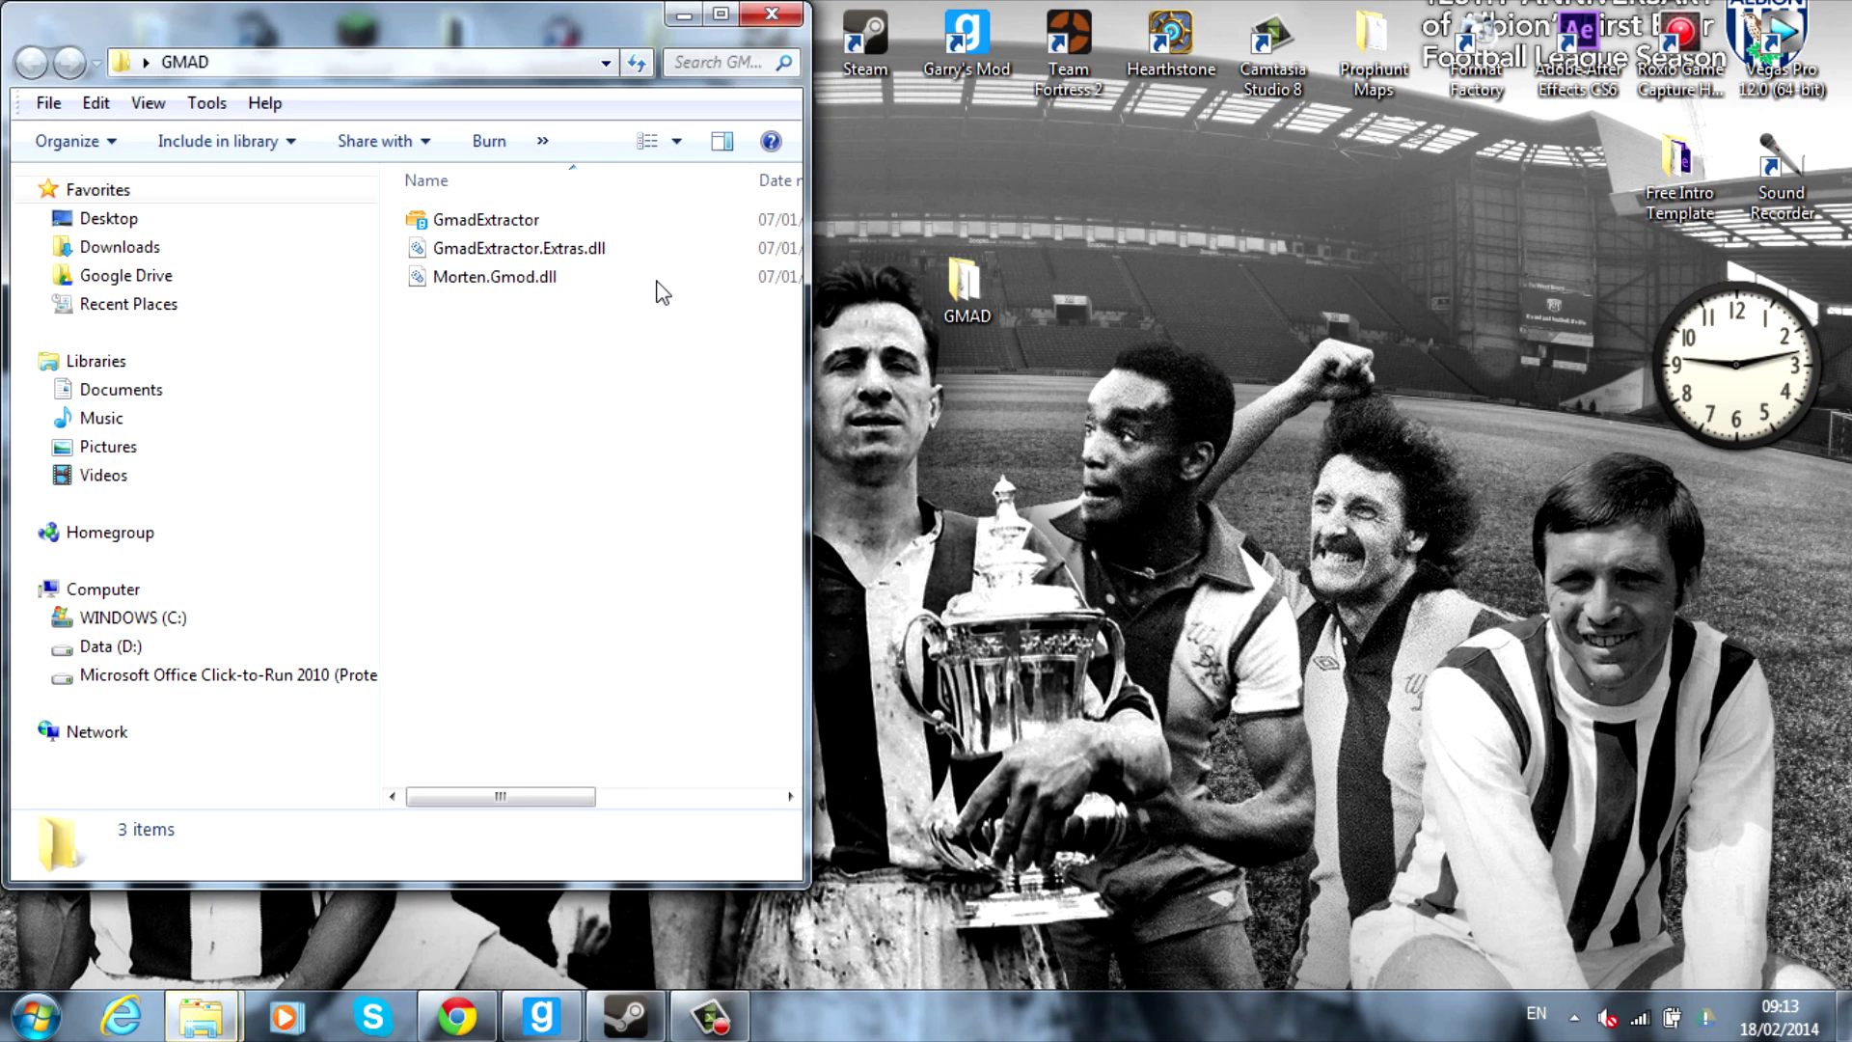
double_click(569, 222)
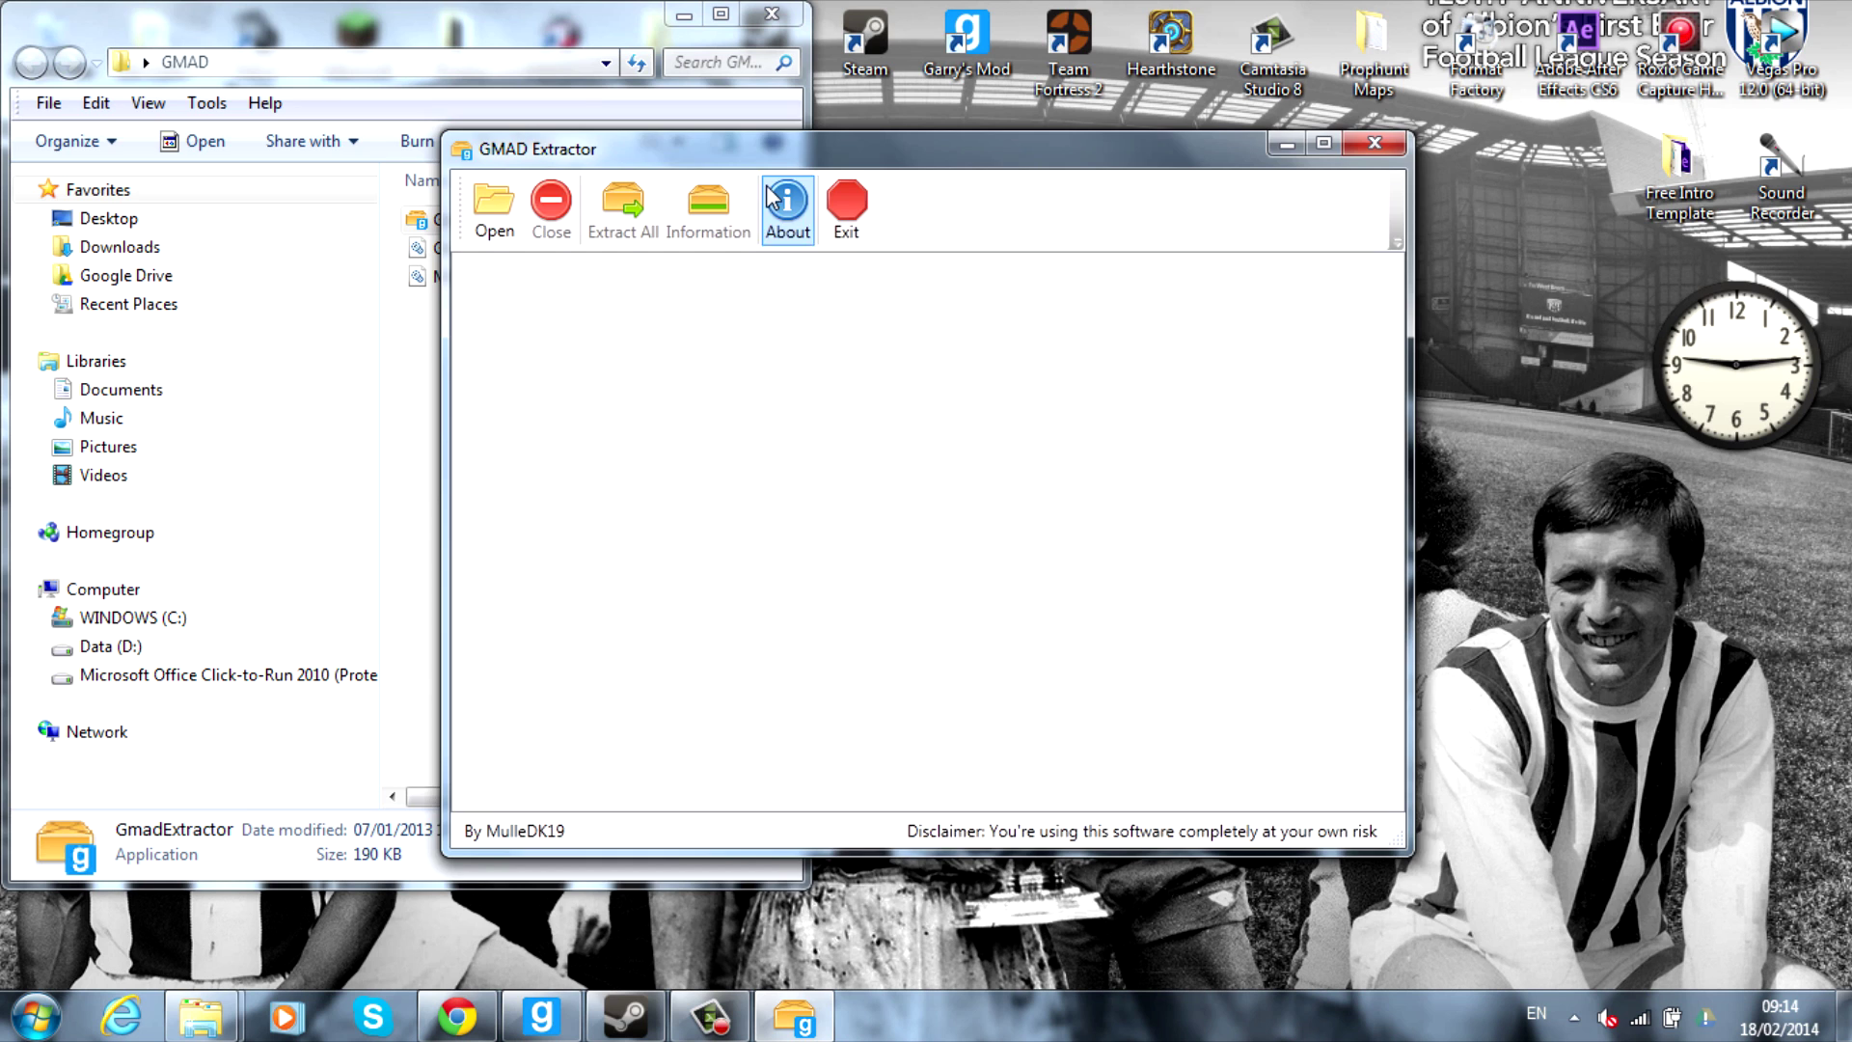
drag(739, 160, 1054, 232)
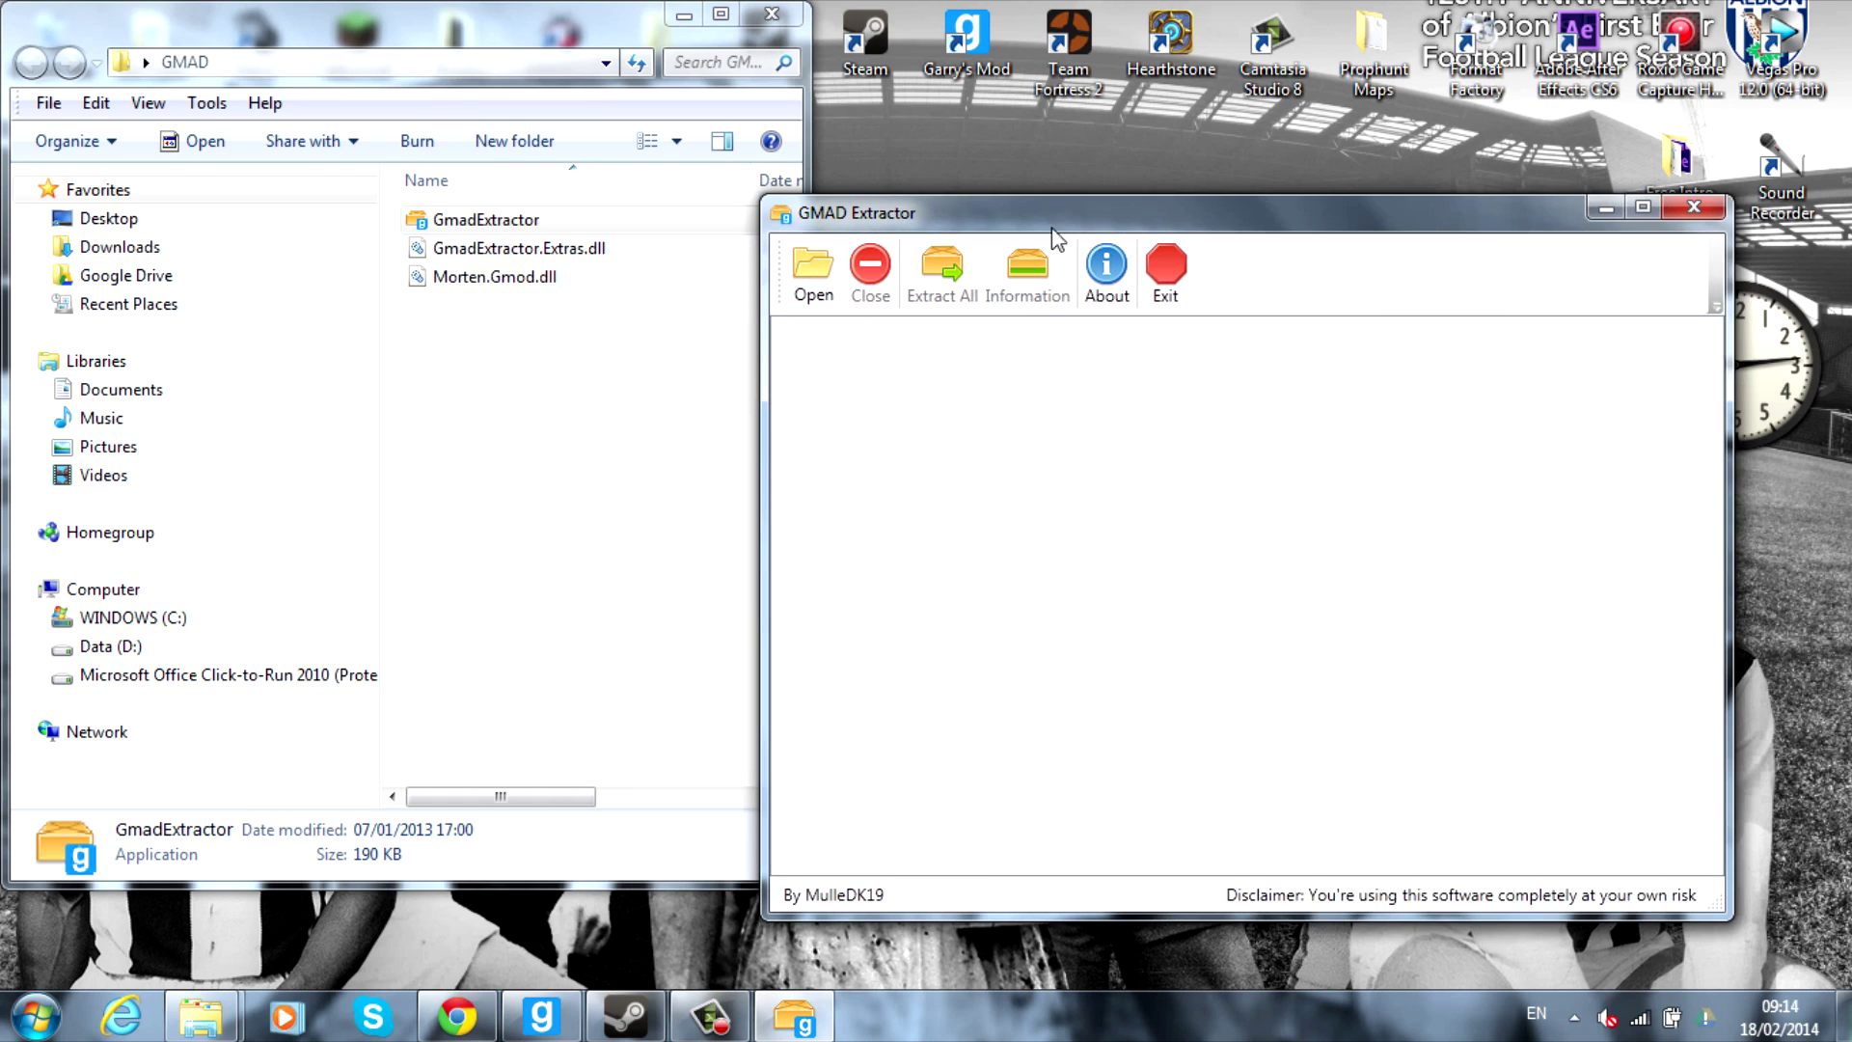
click(813, 280)
click(771, 13)
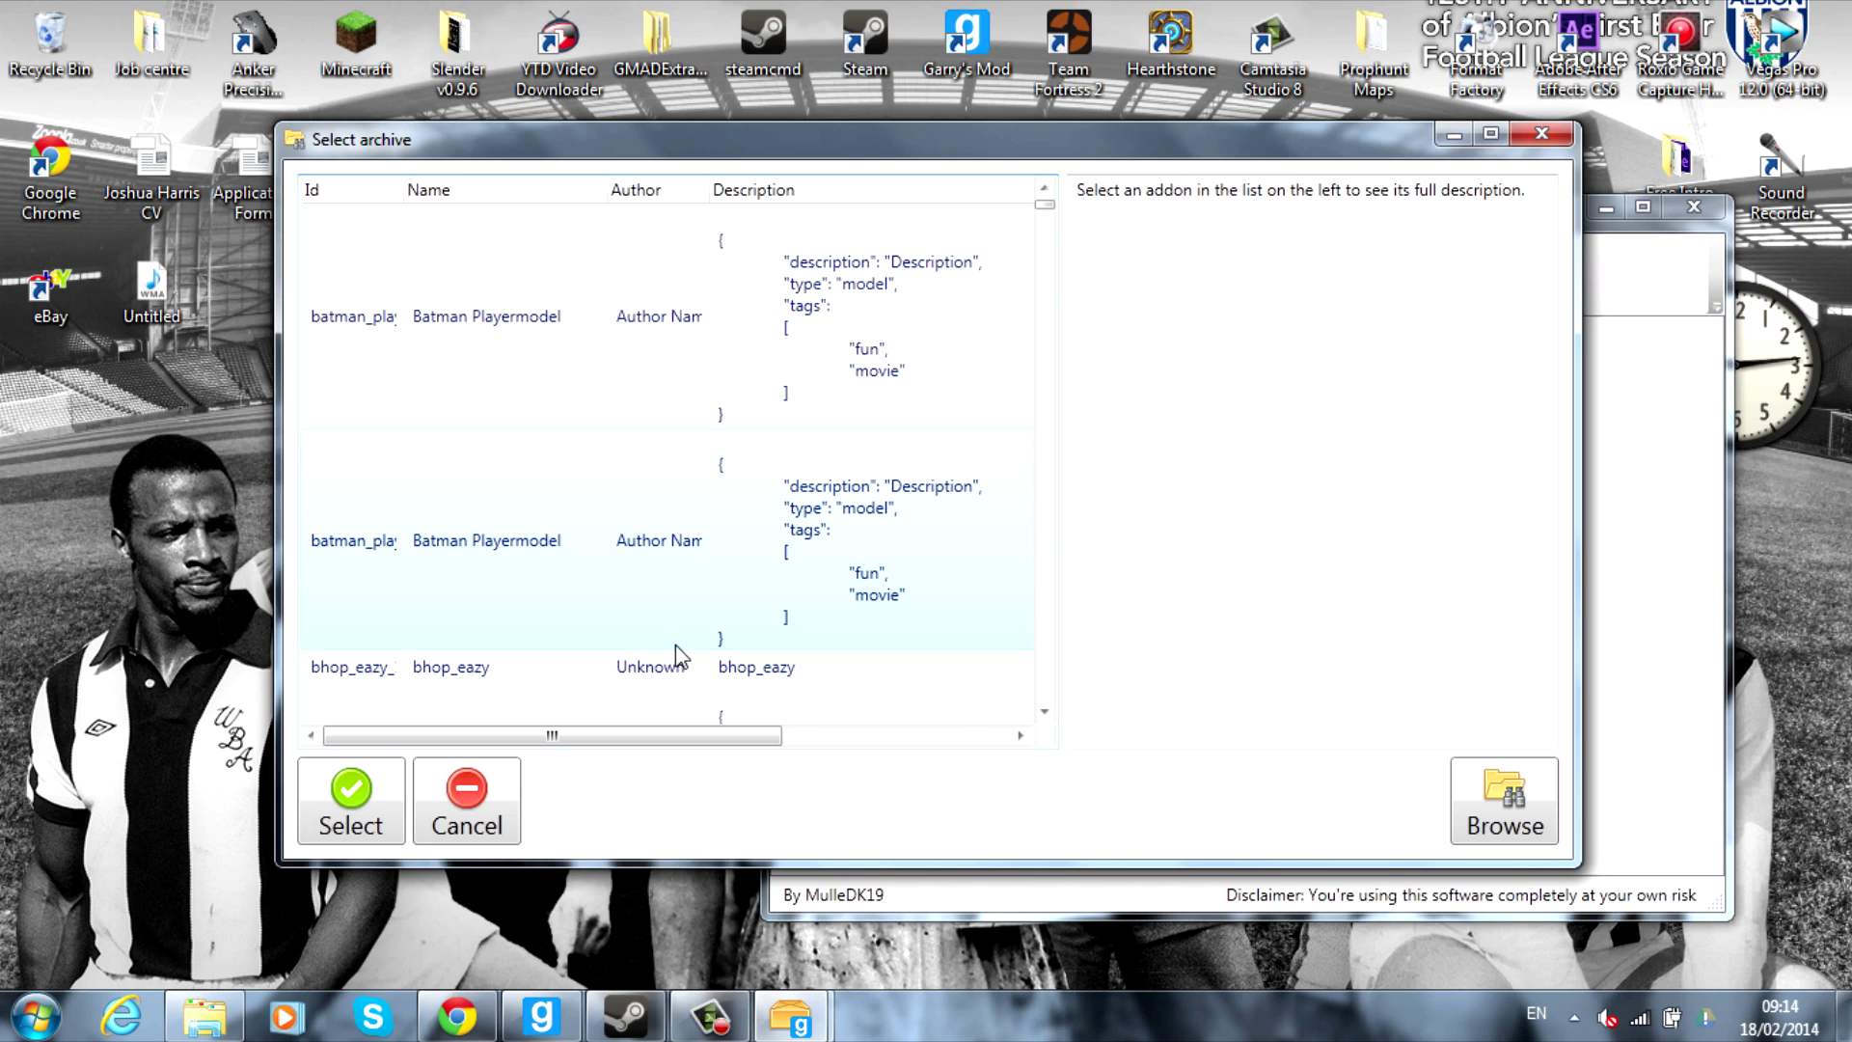
Scroll the installed addon list and select the Murder gamemode addon.
scroll(641, 641, down, 10)
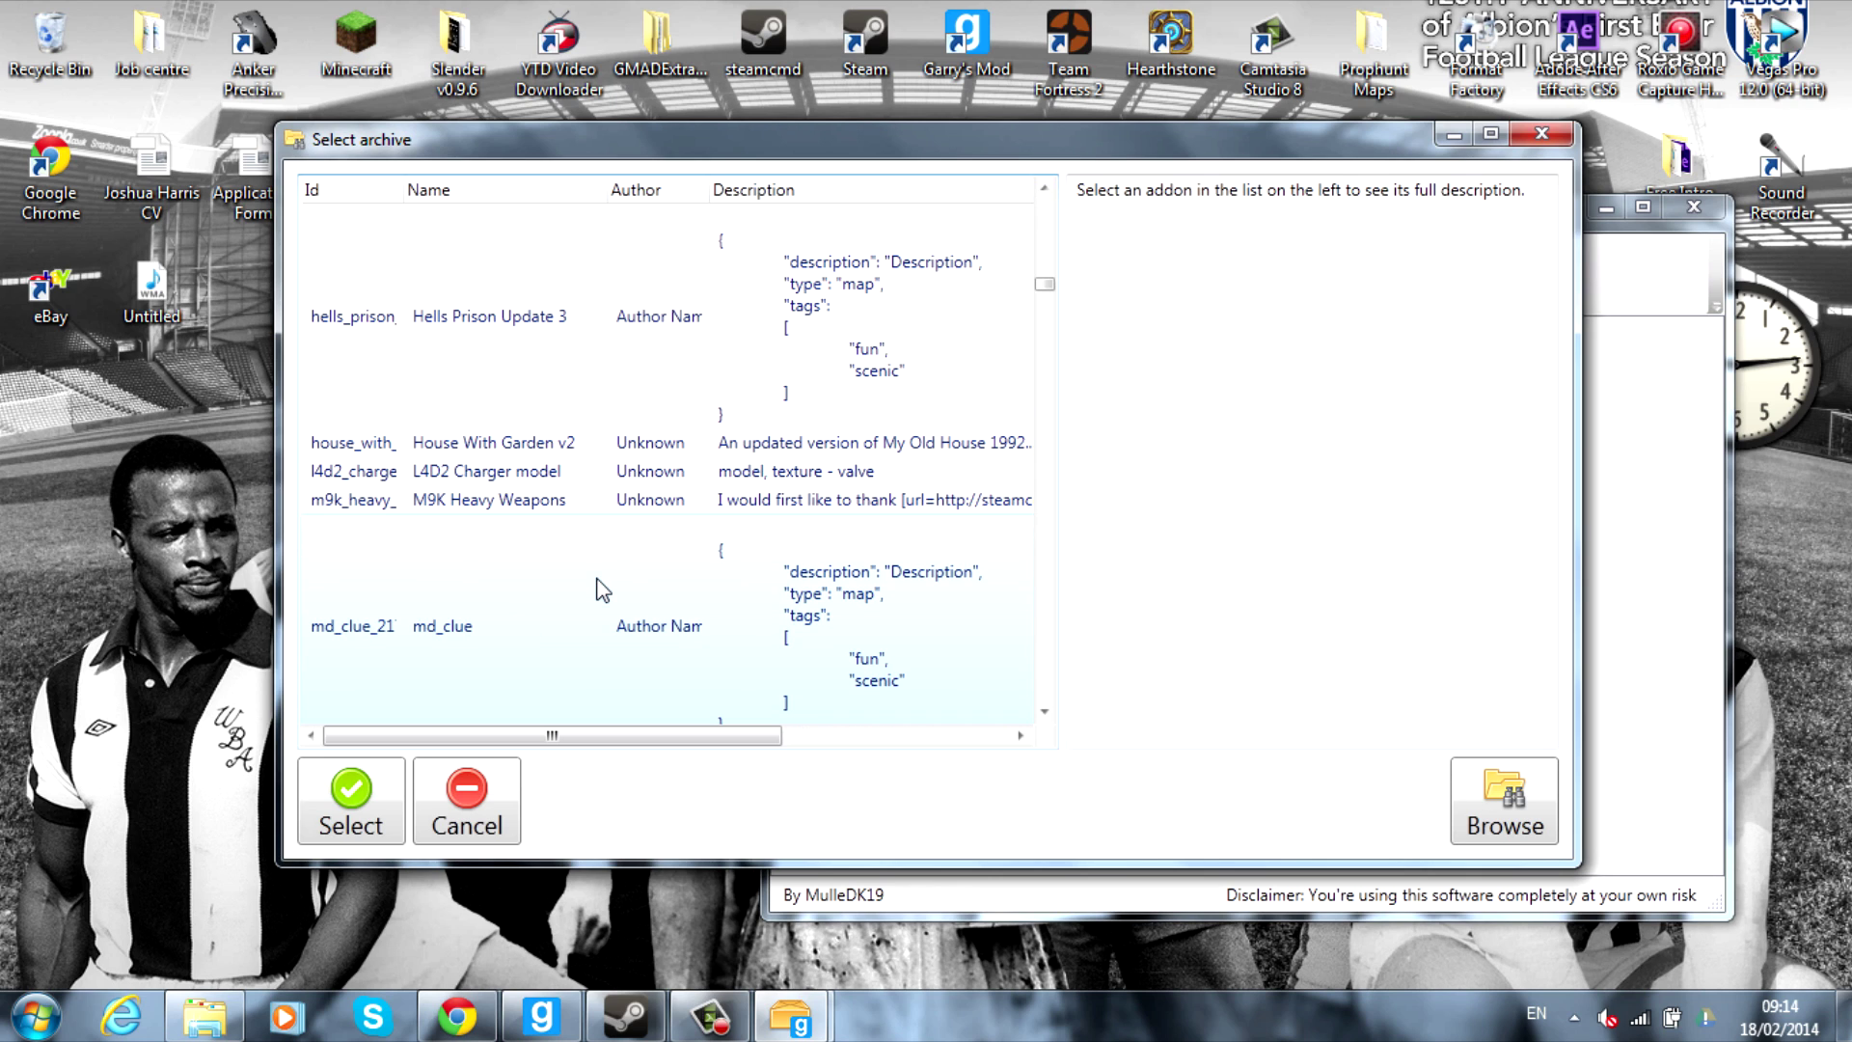
scroll(655, 573, down, 3)
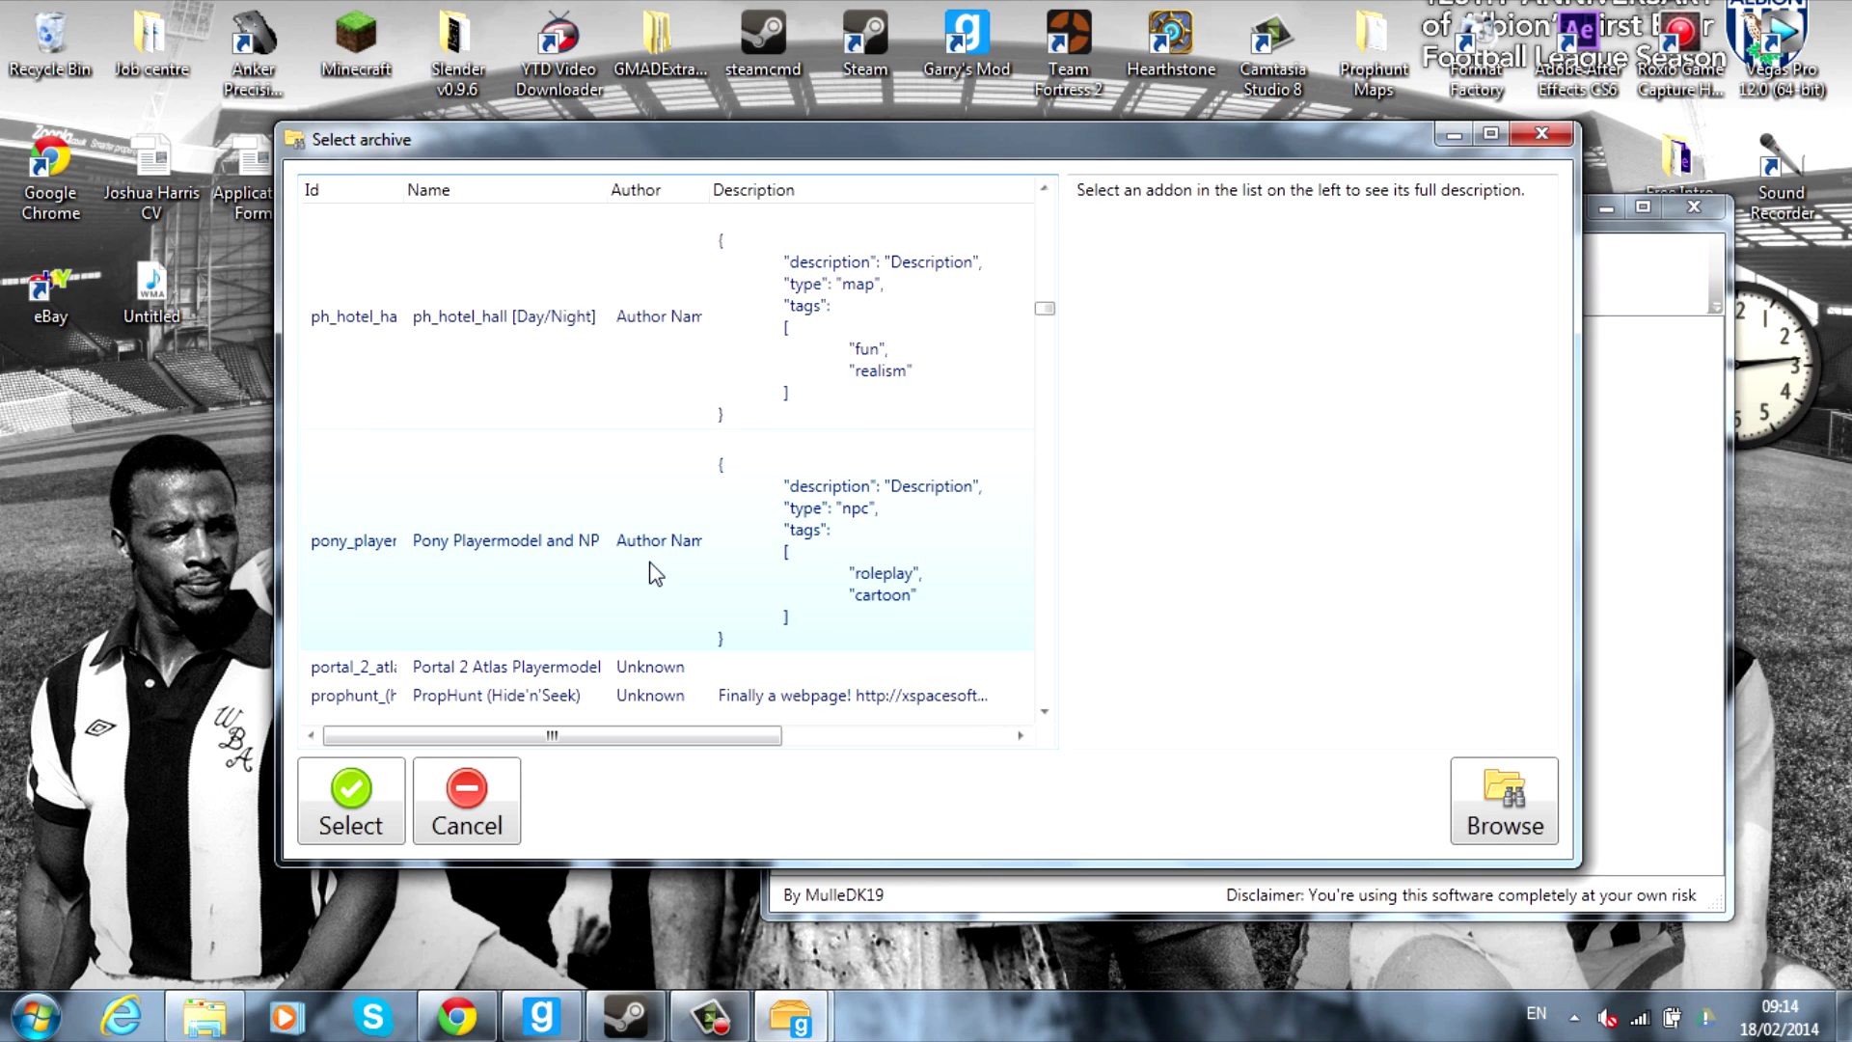
scroll(655, 573, down, 3)
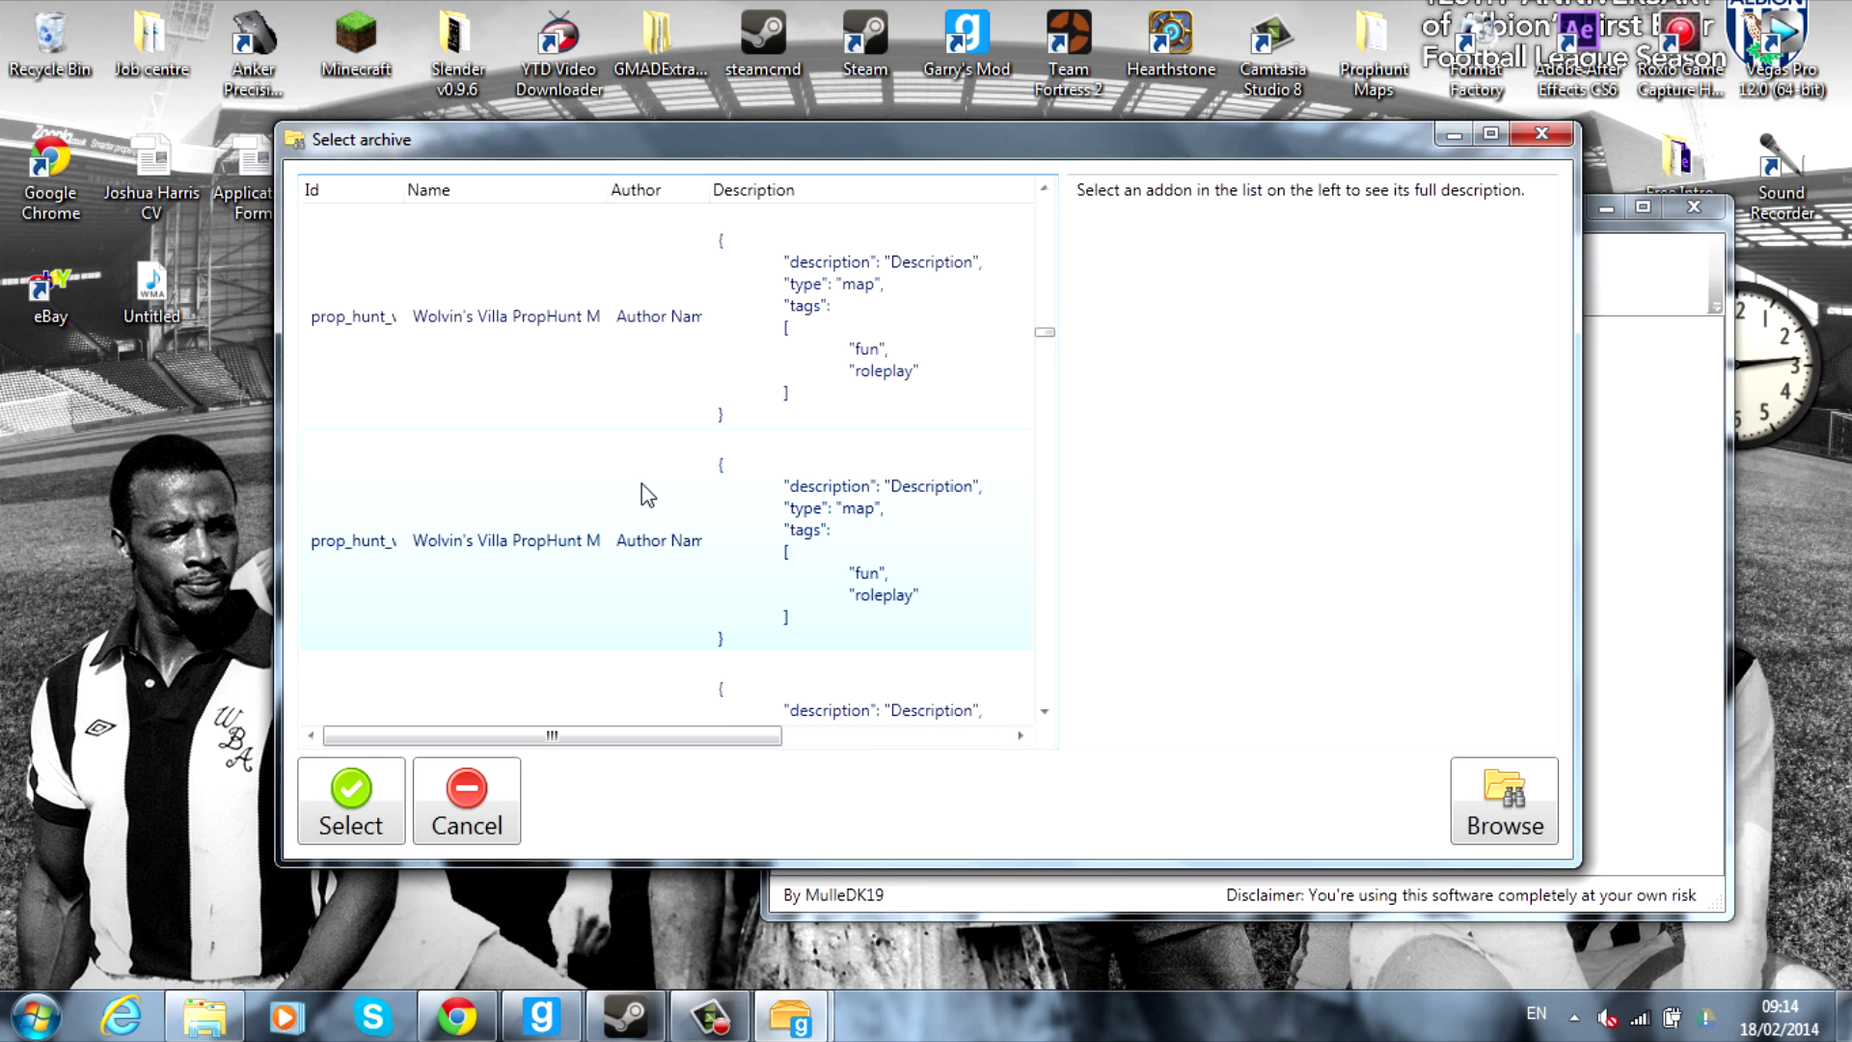
scroll(656, 492, down, 6)
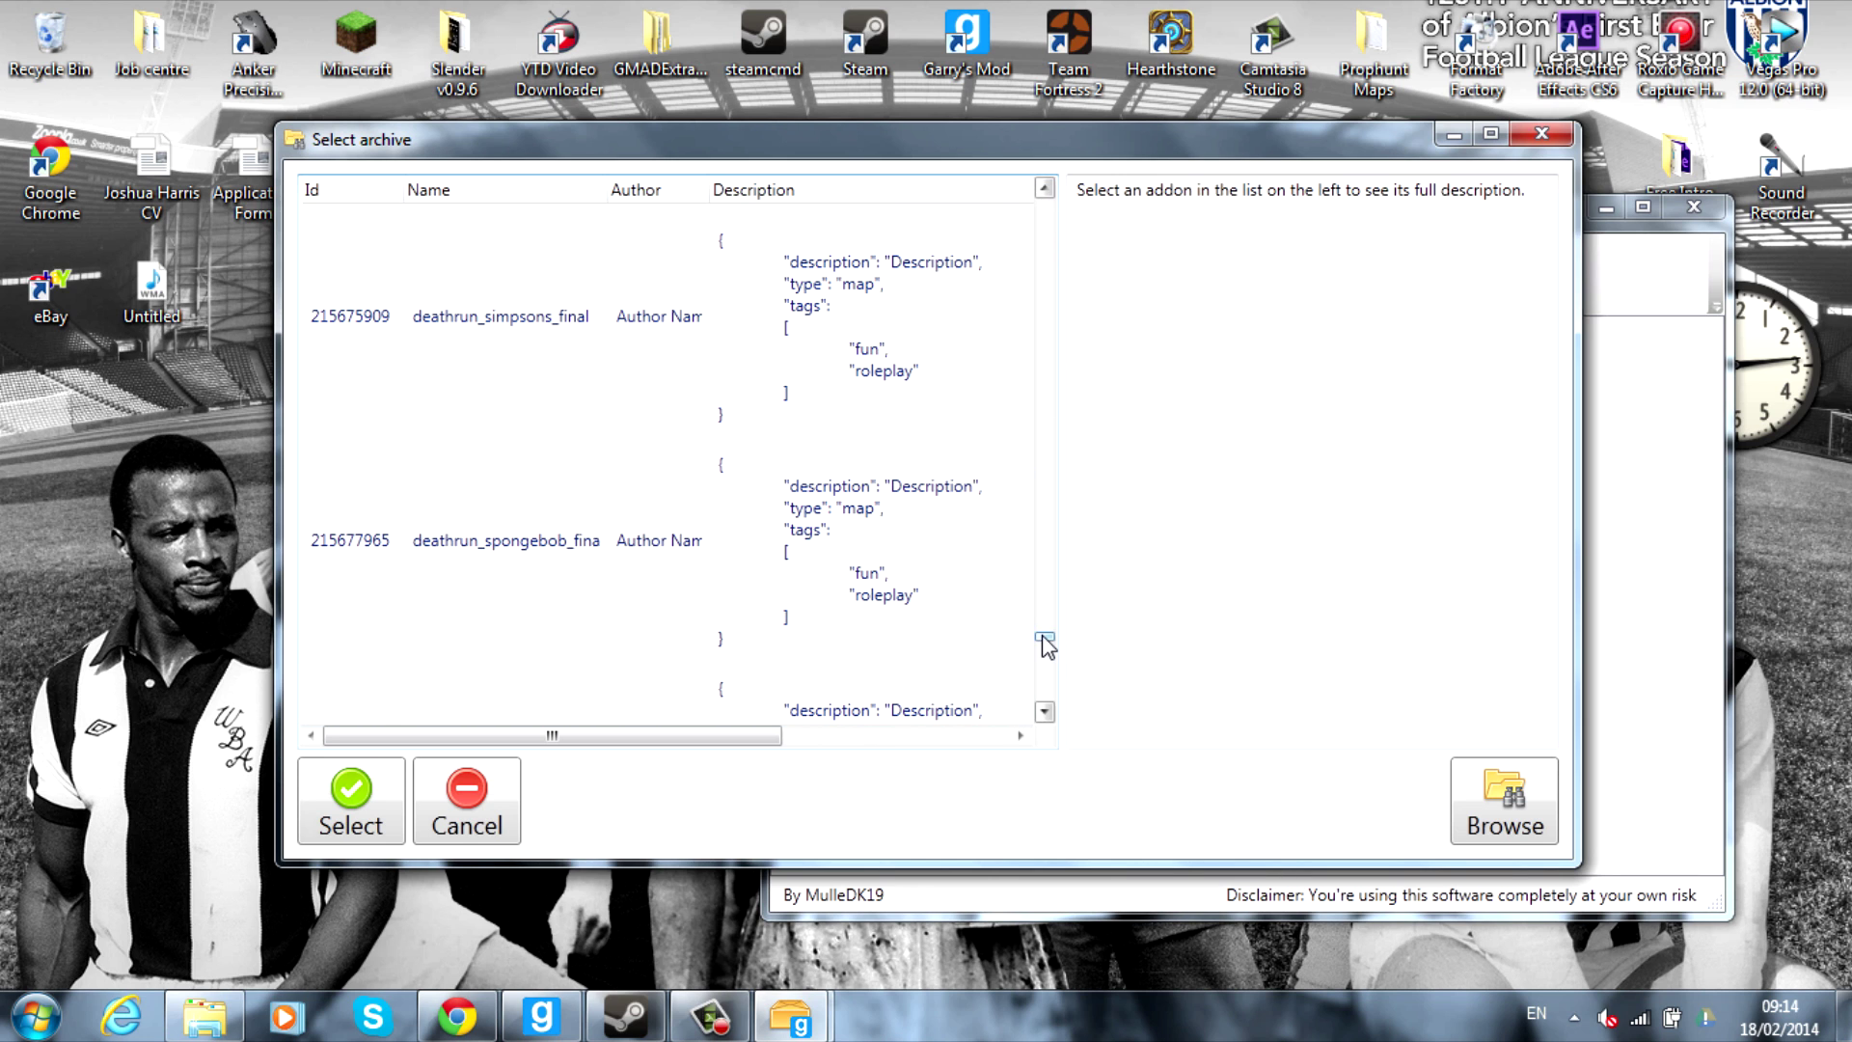
drag(1043, 638, 1034, 292)
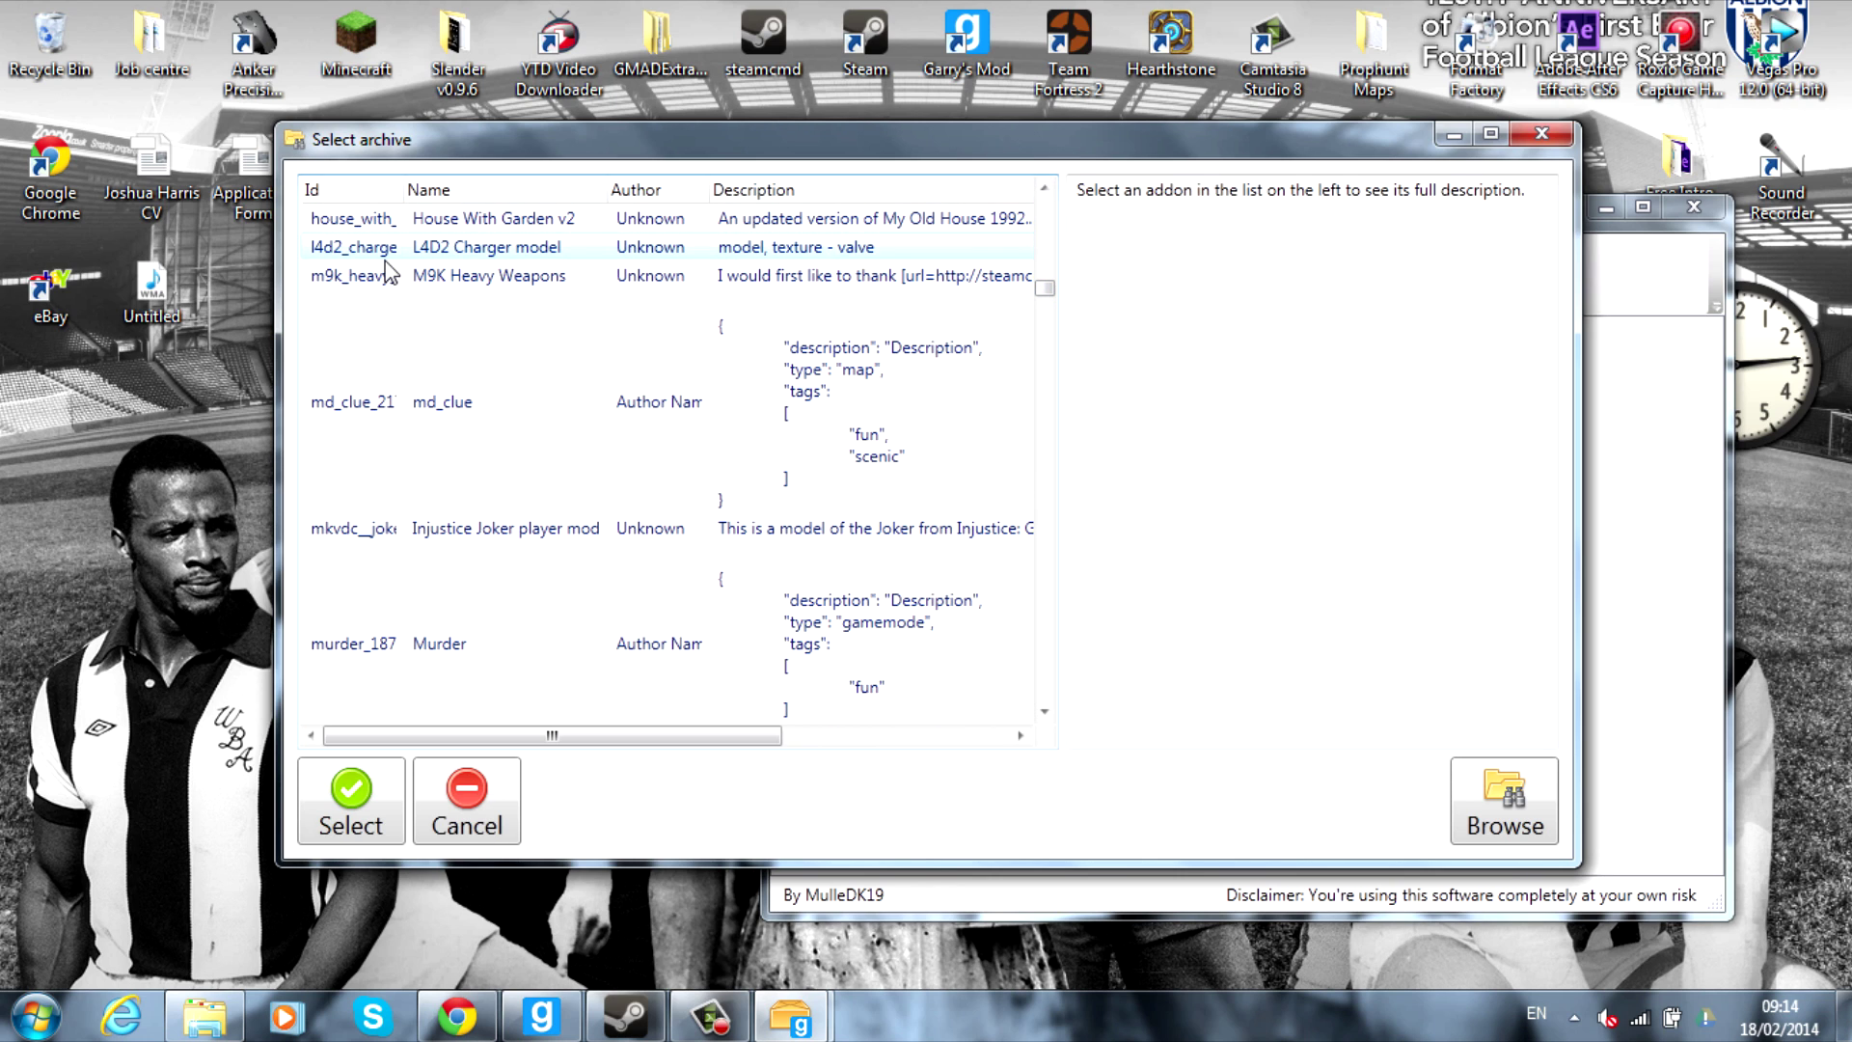
click(454, 648)
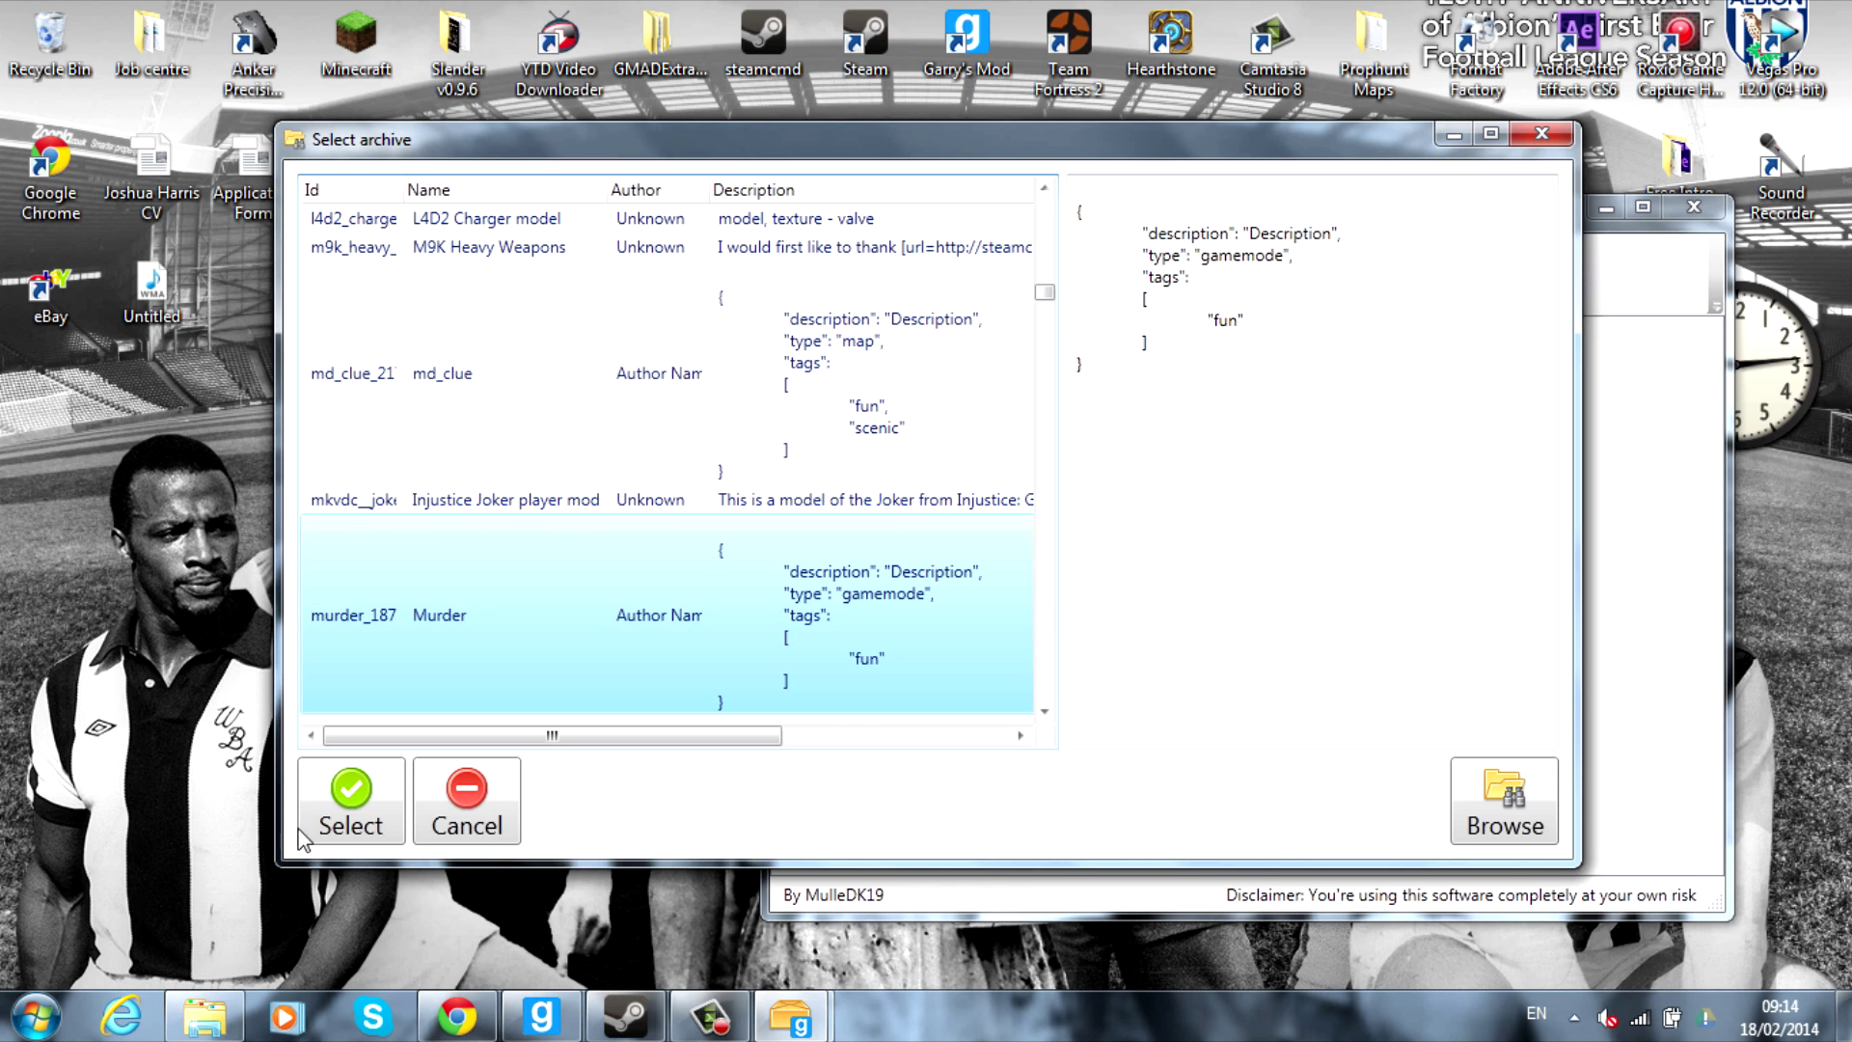
Load murder_187073946.gma and confirm ID 187073946 matches the Murder workshop URL in Steam.
click(353, 813)
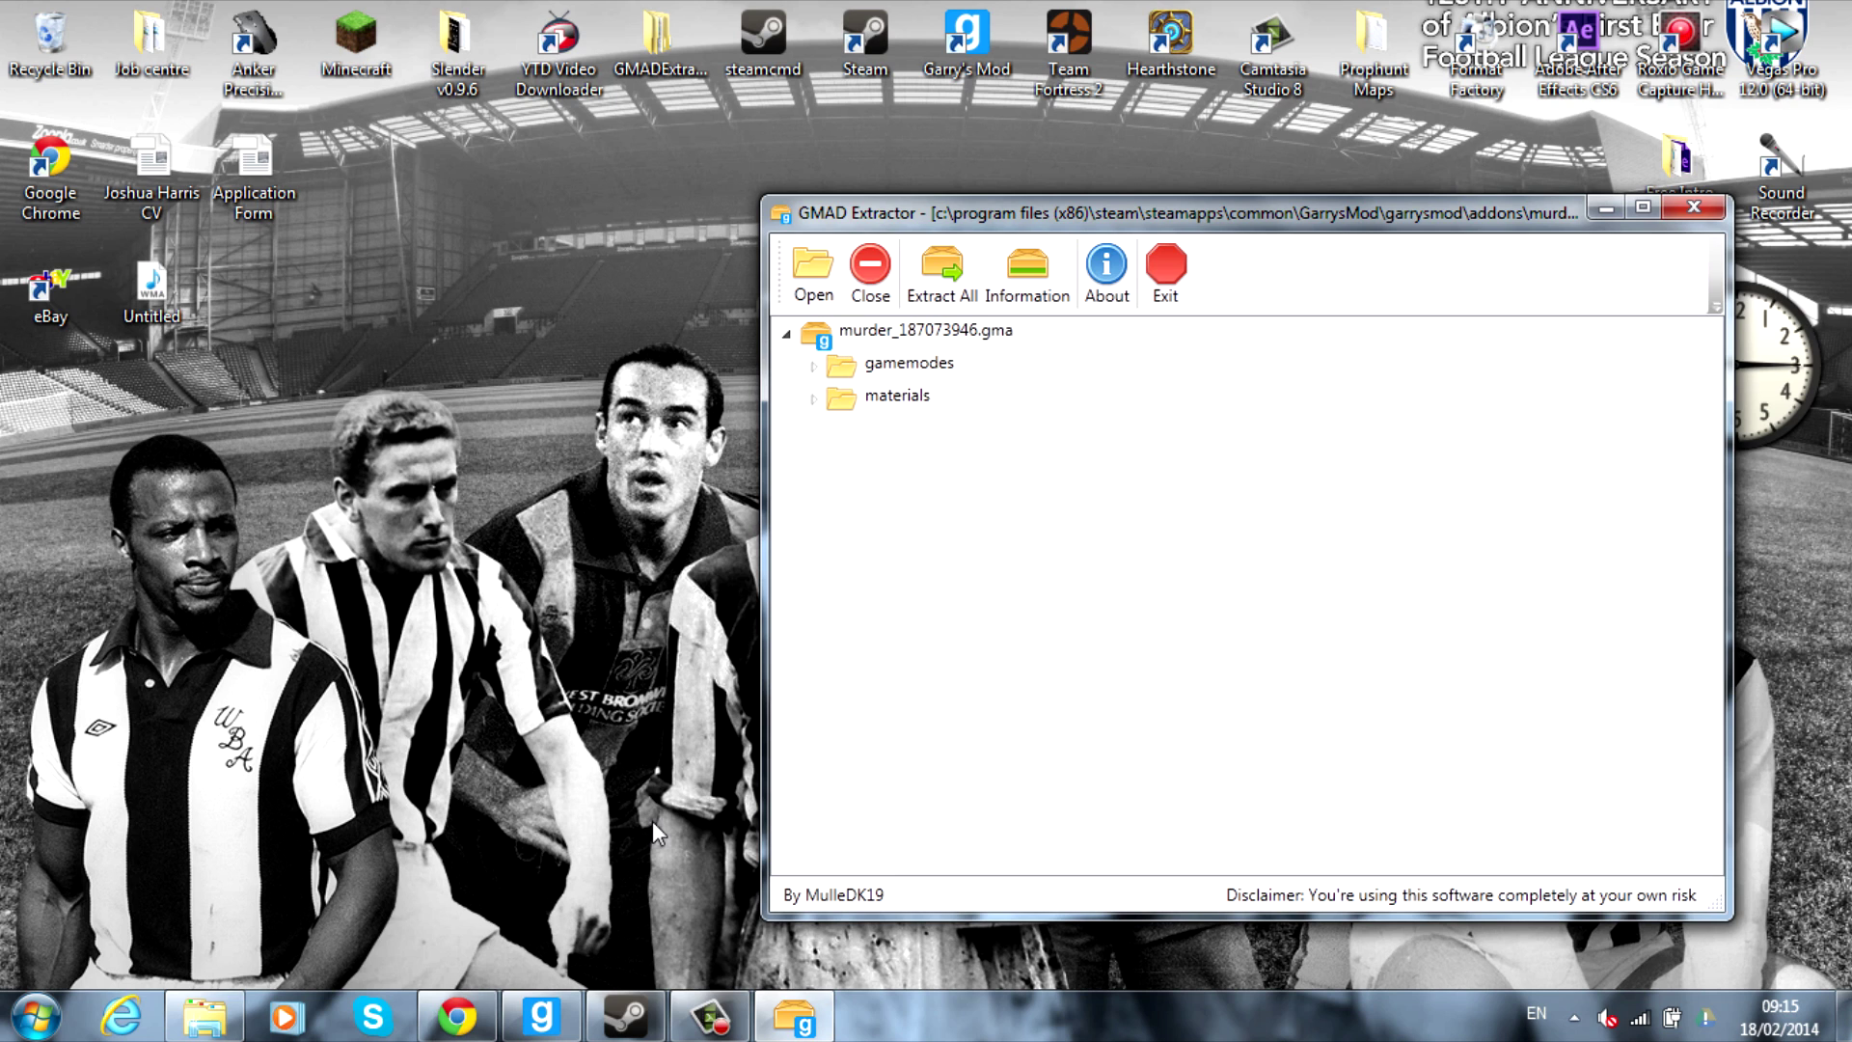
click(622, 1020)
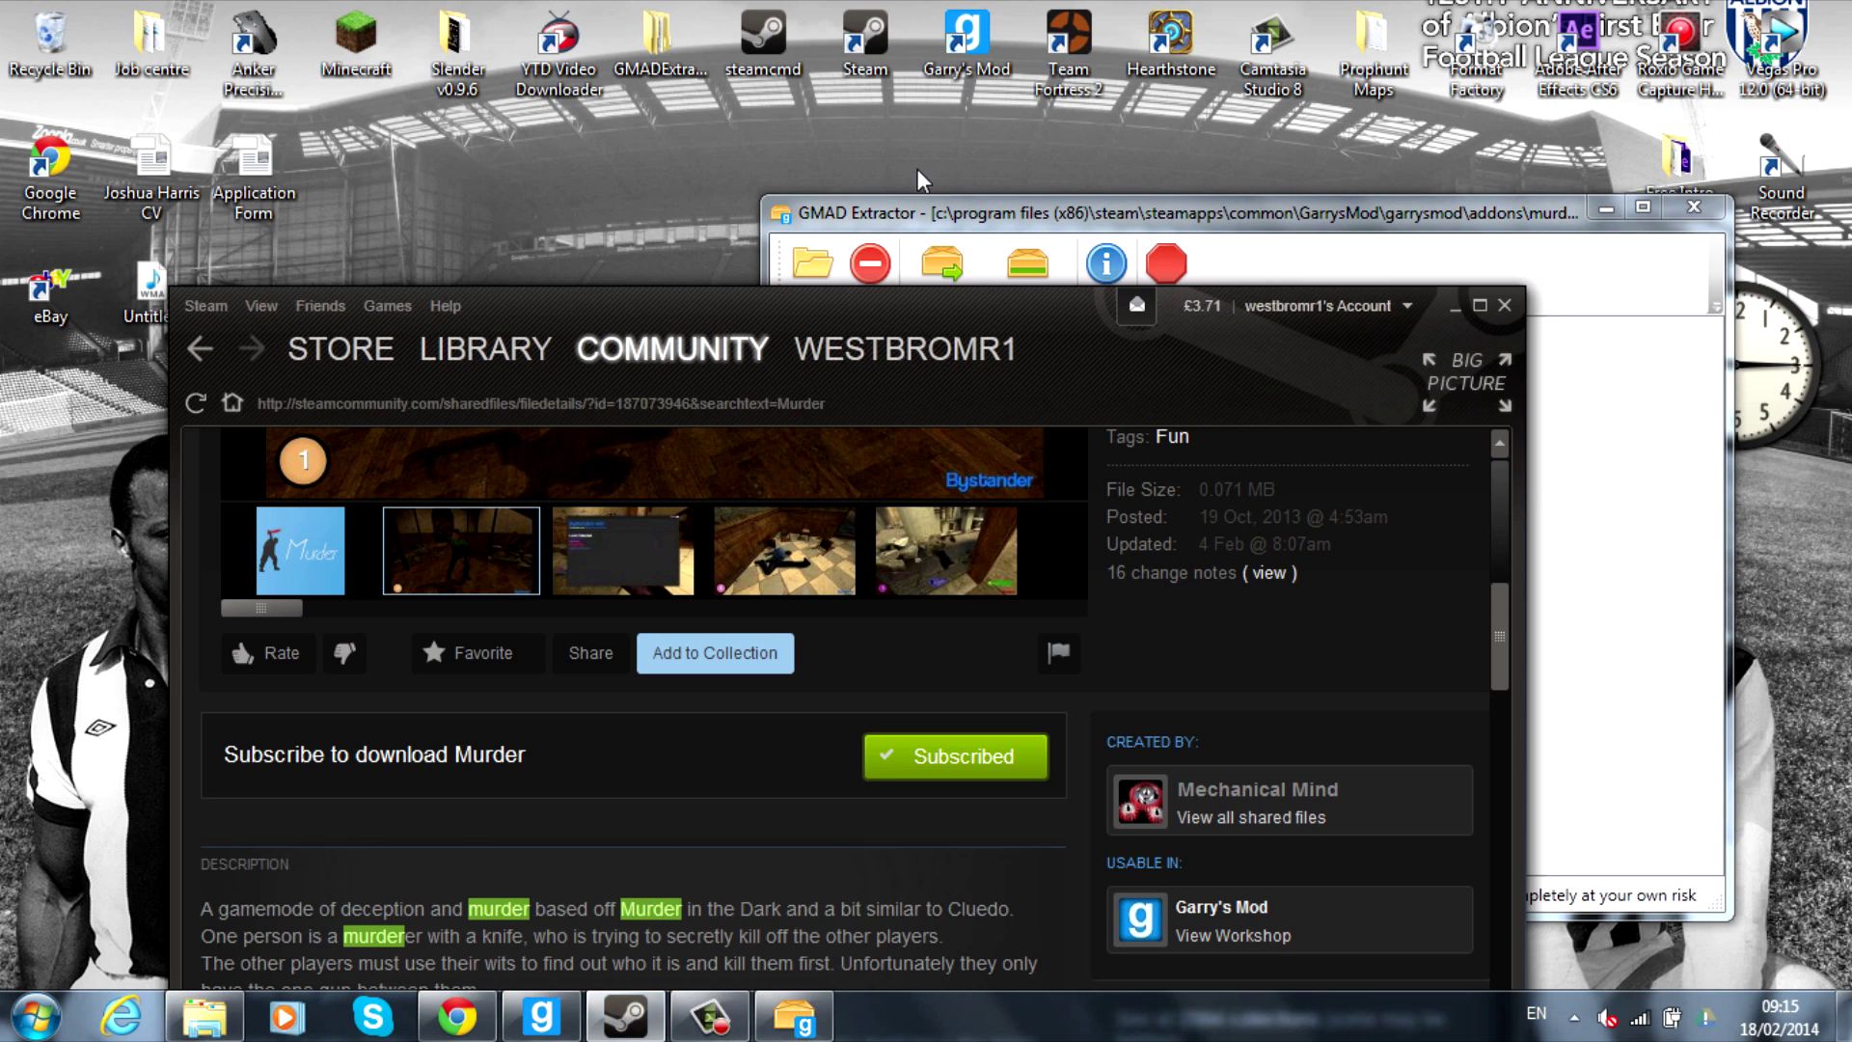
mouse_move(689, 390)
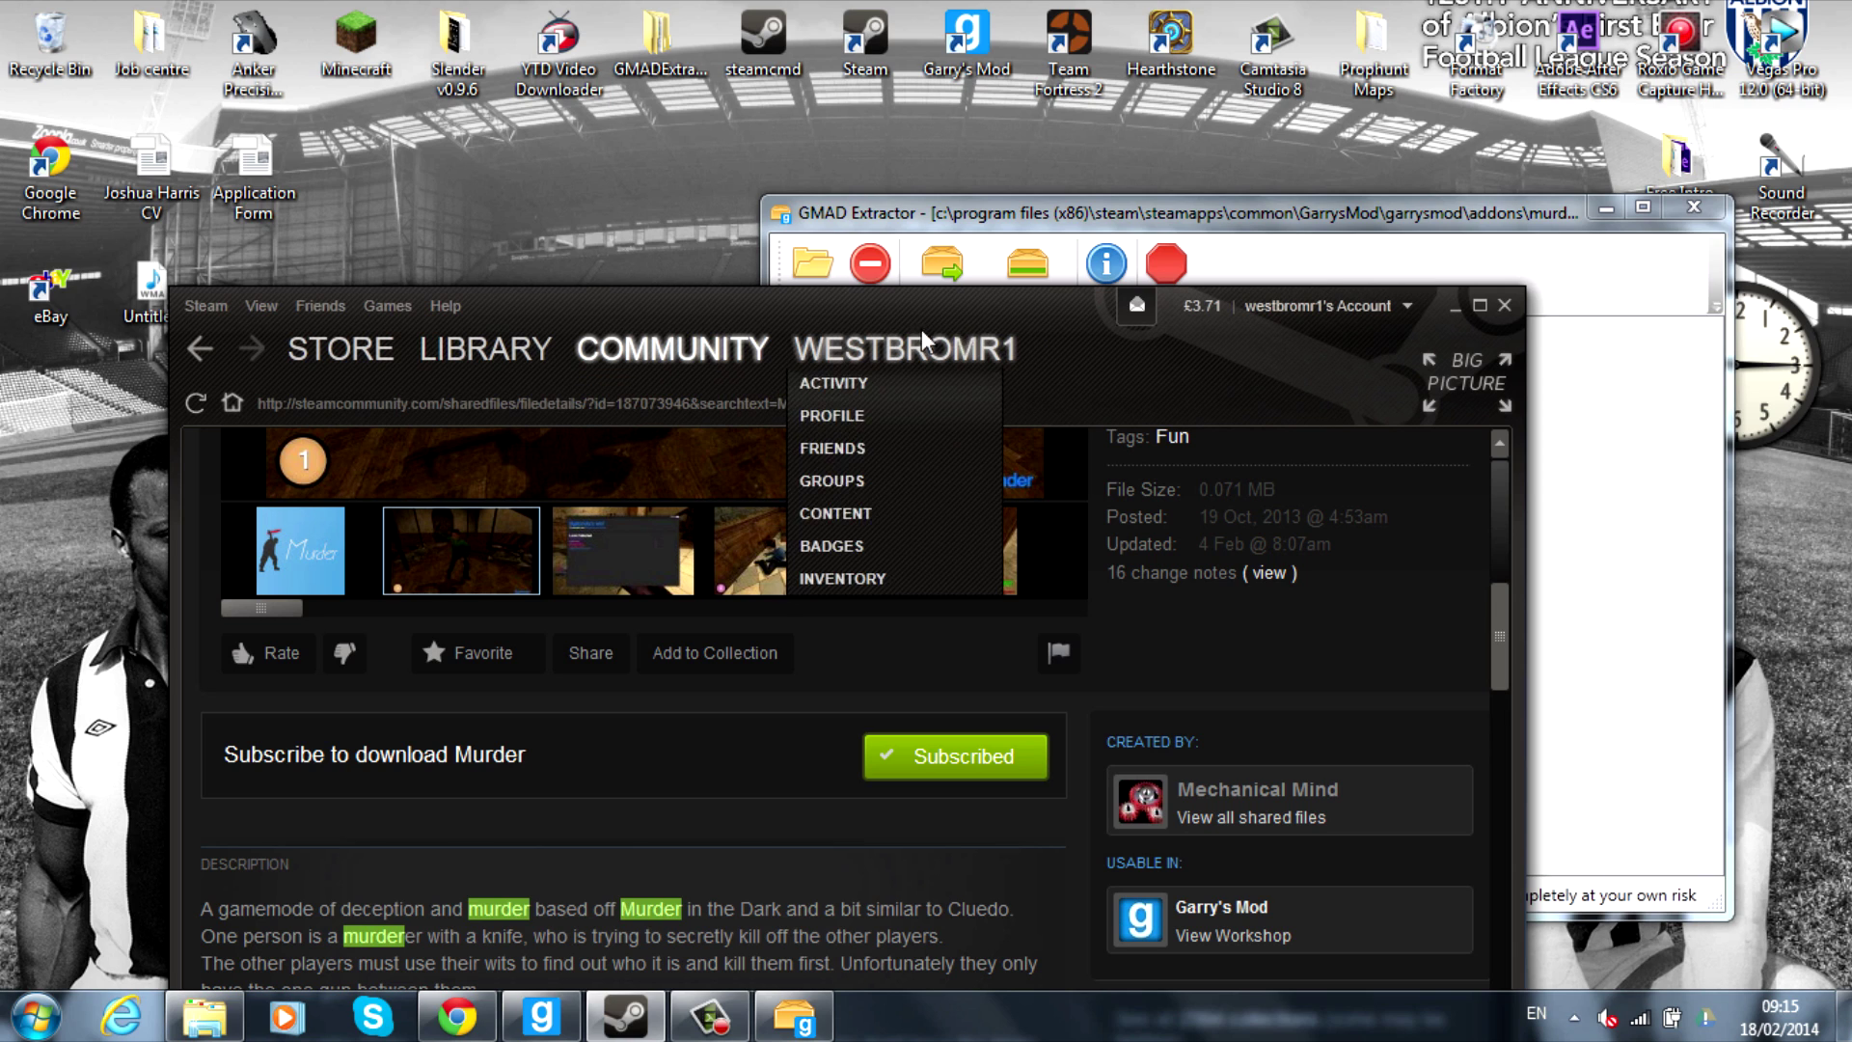
drag(615, 412, 723, 413)
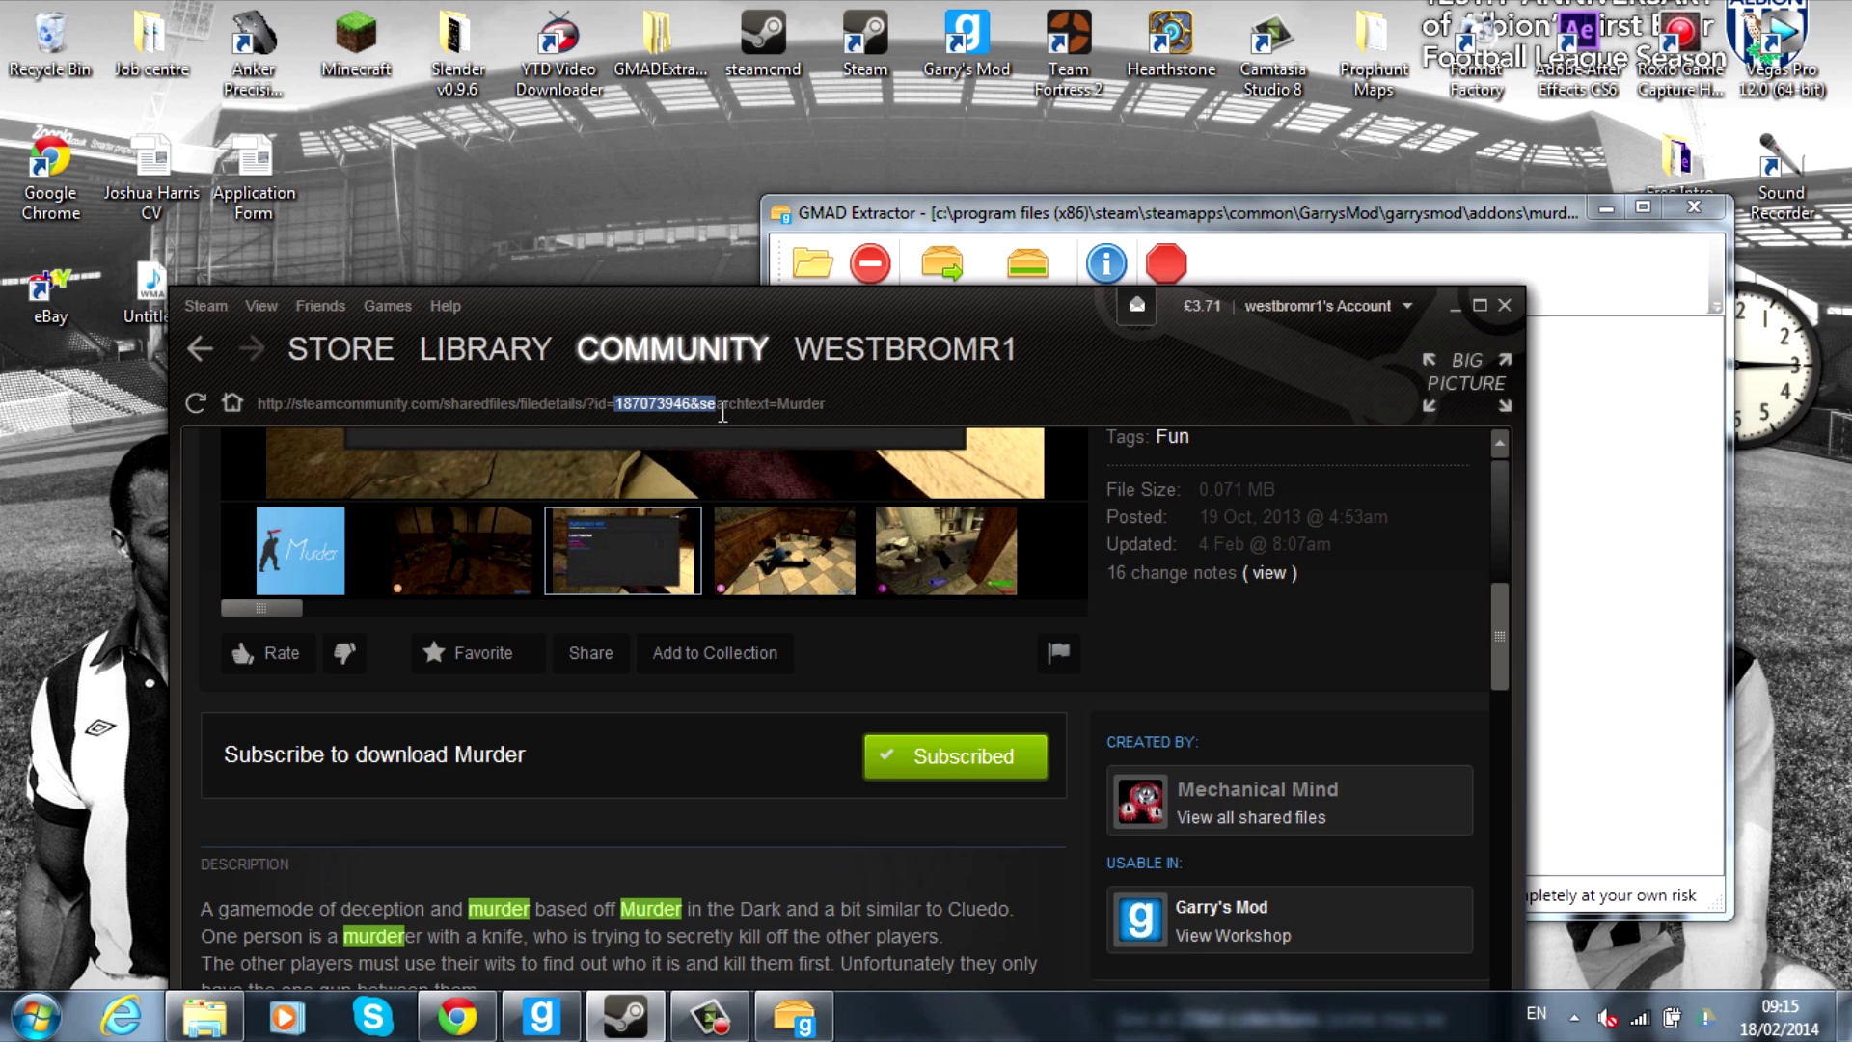
drag(820, 313, 911, 394)
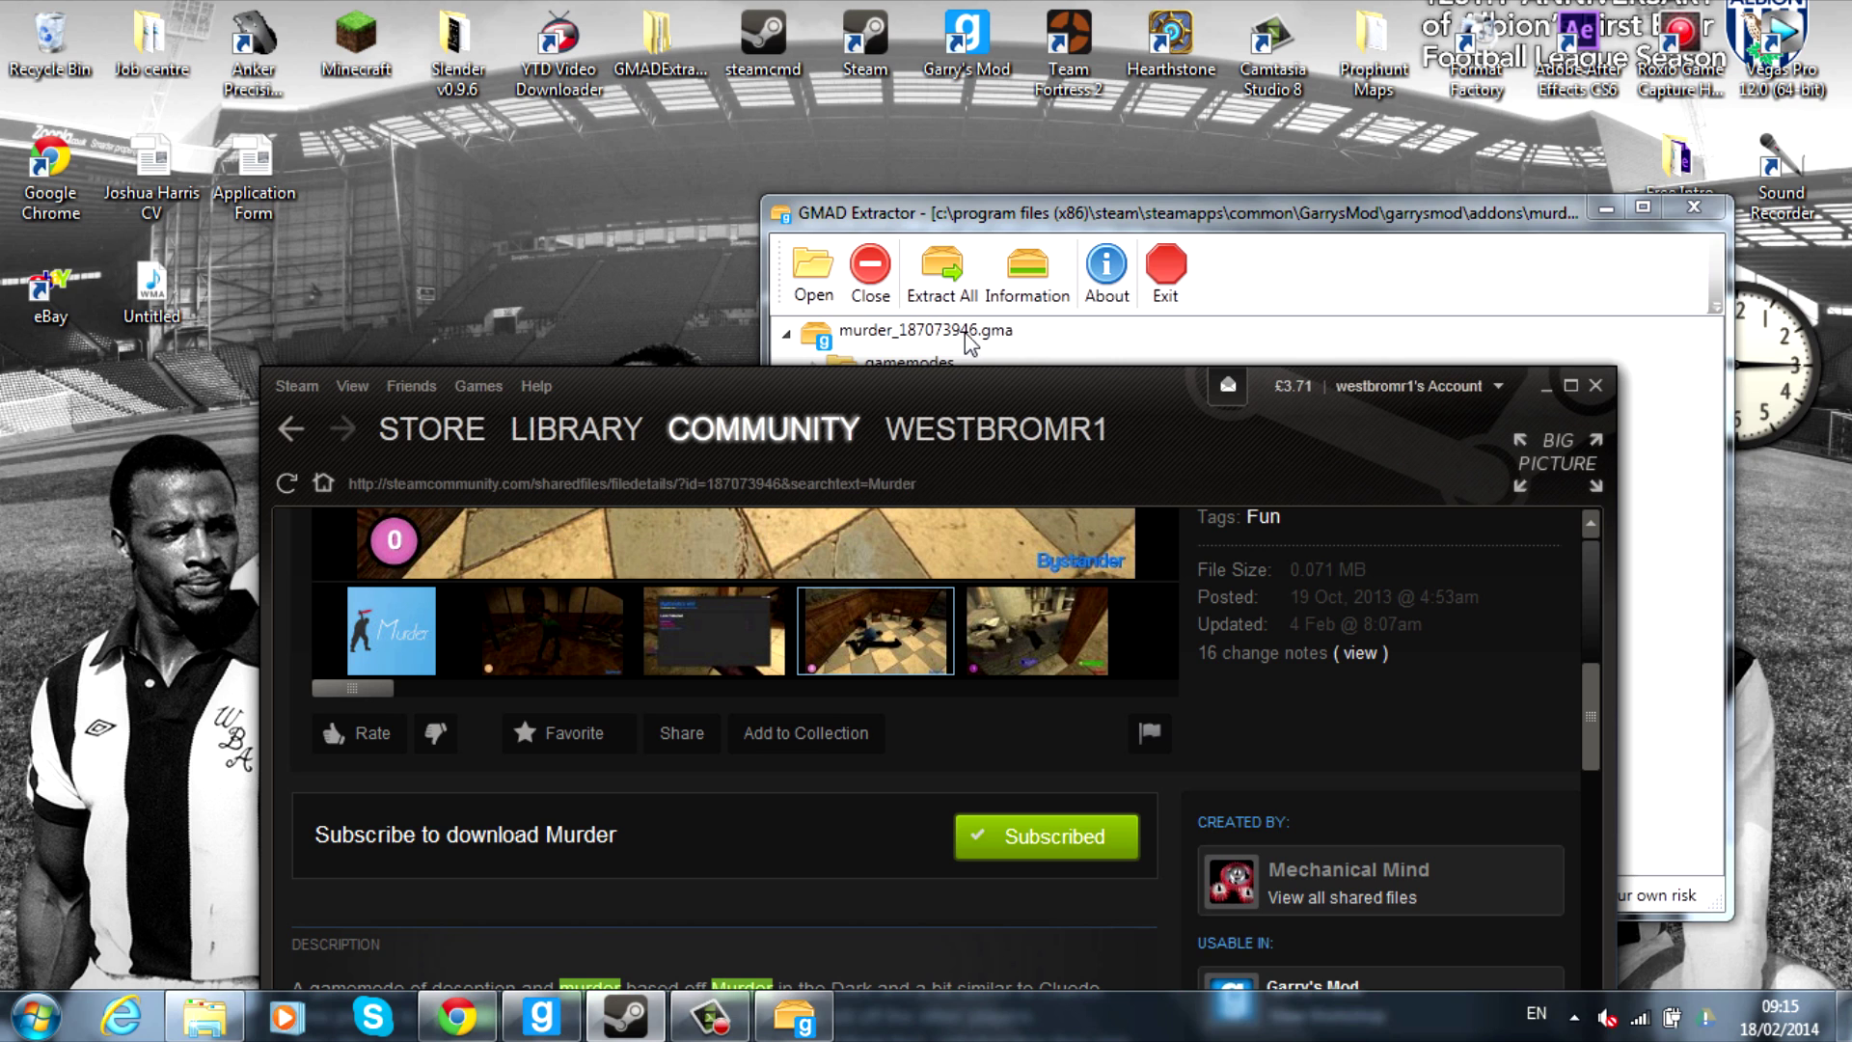
click(1553, 390)
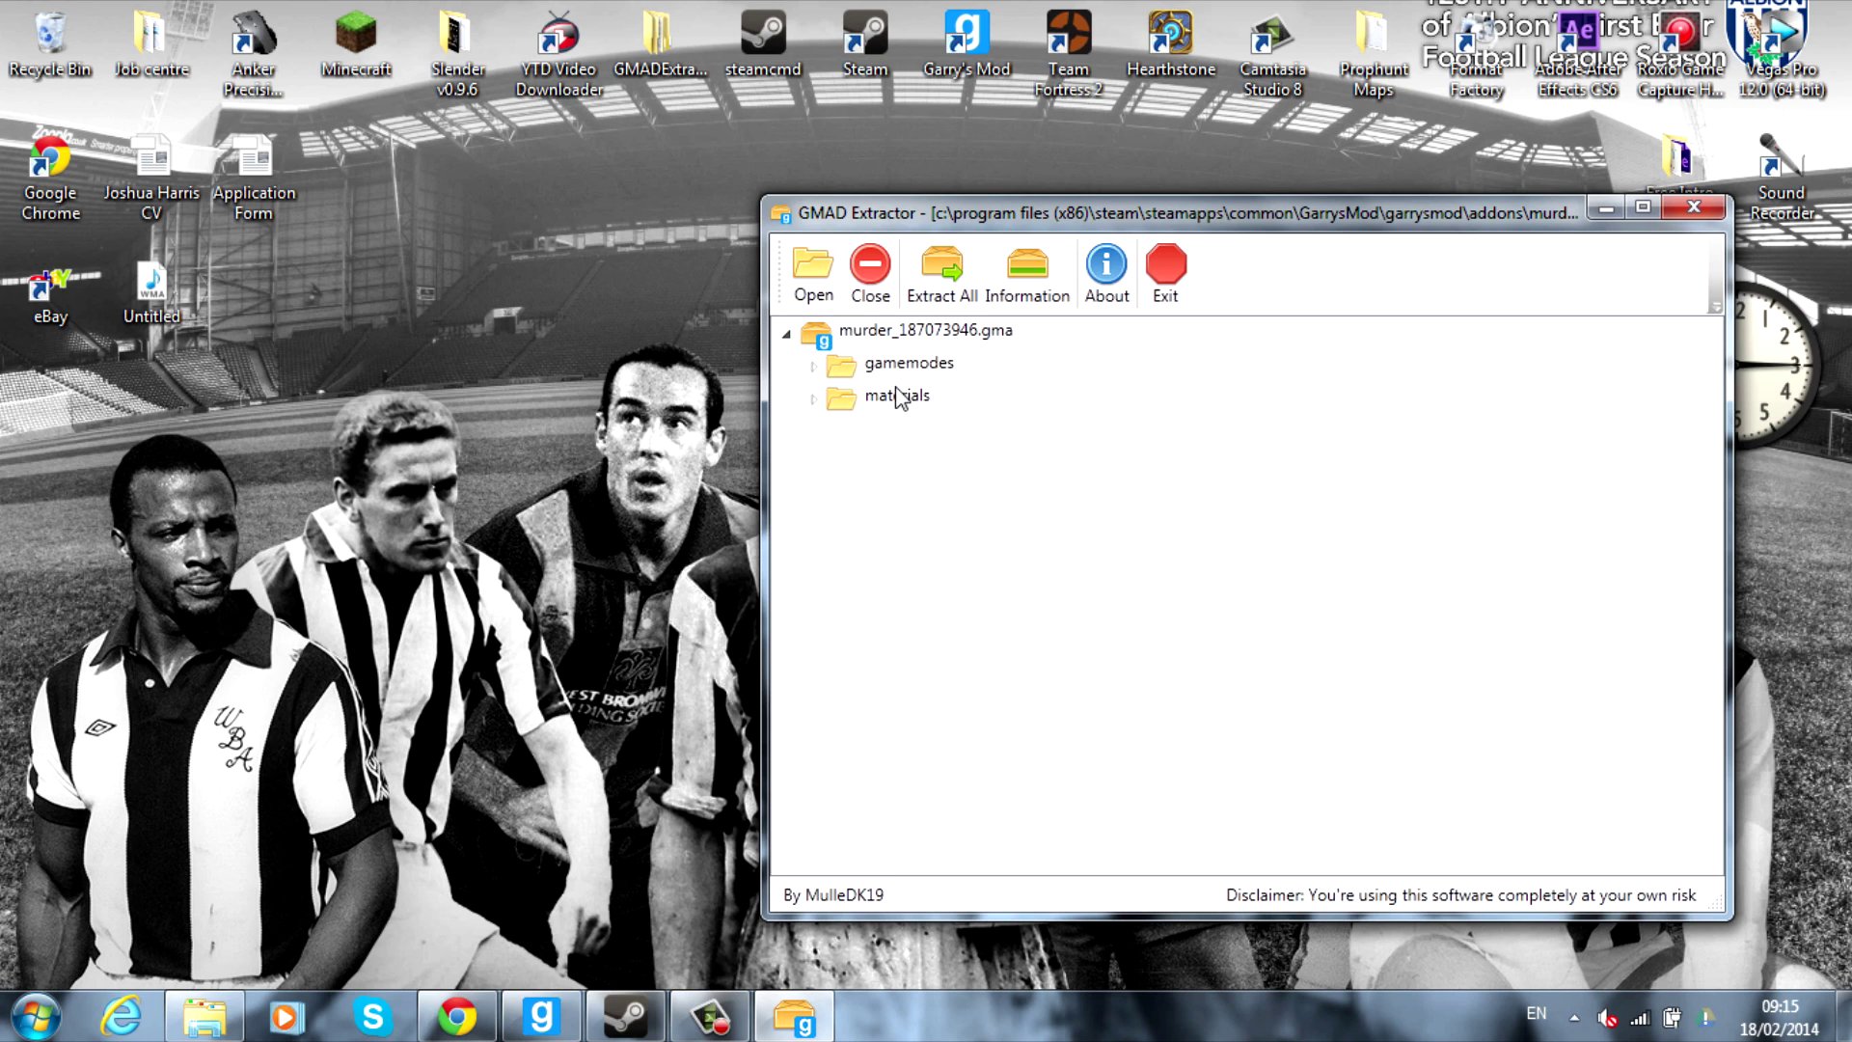
Extract all murder addon files to the Desktop, dismiss the success message, and close the extractor.
click(943, 275)
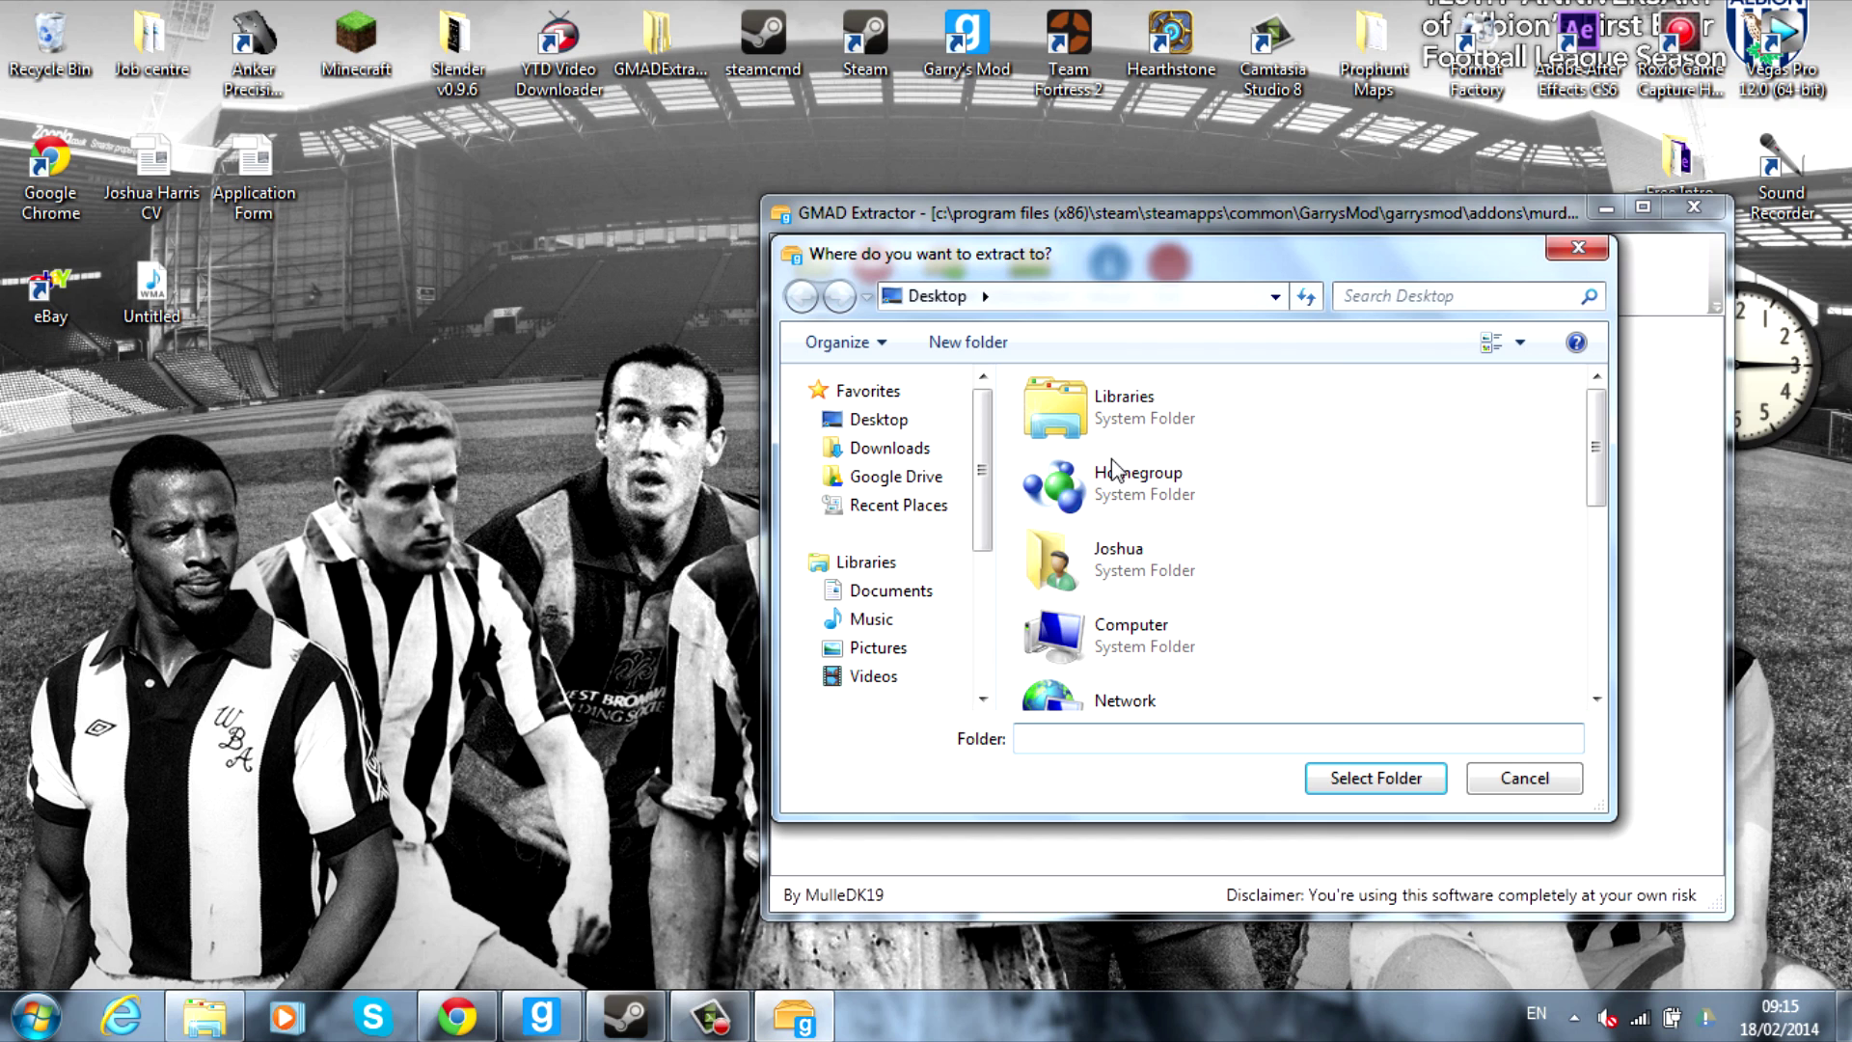
drag(1592, 446, 1586, 647)
click(849, 419)
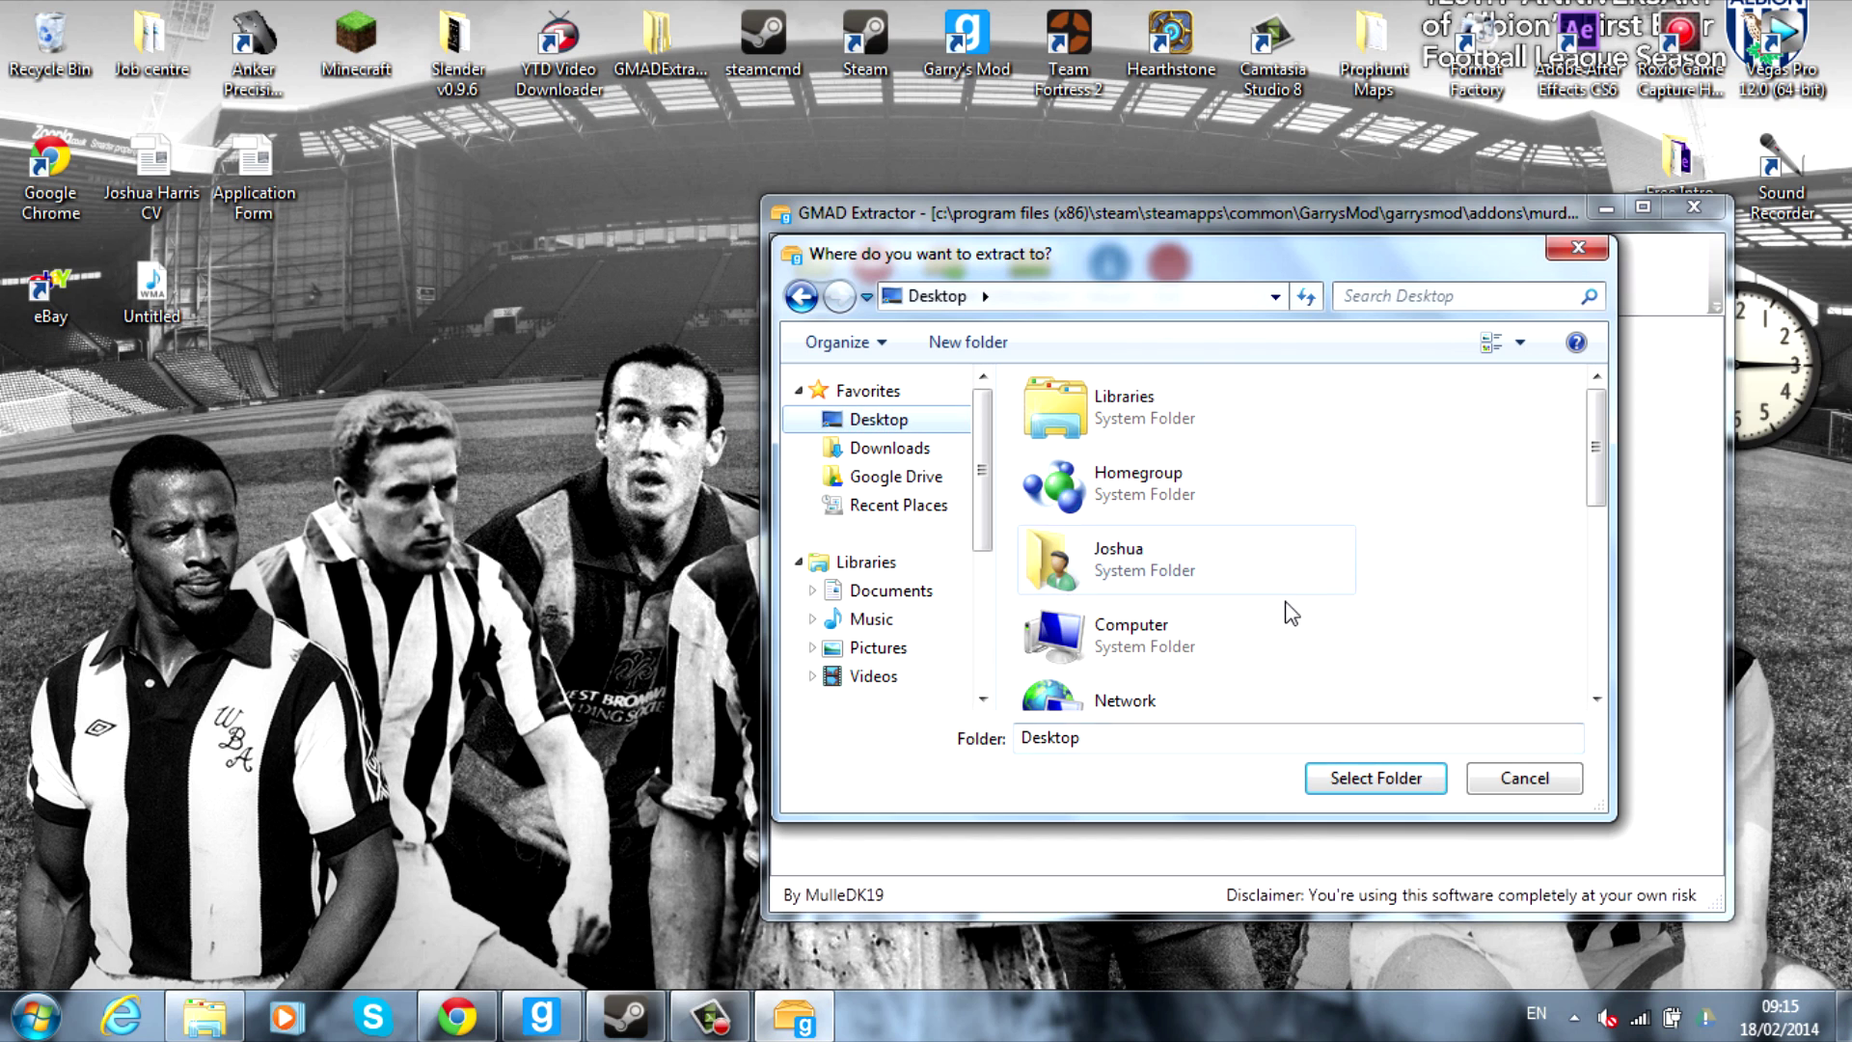
click(1347, 779)
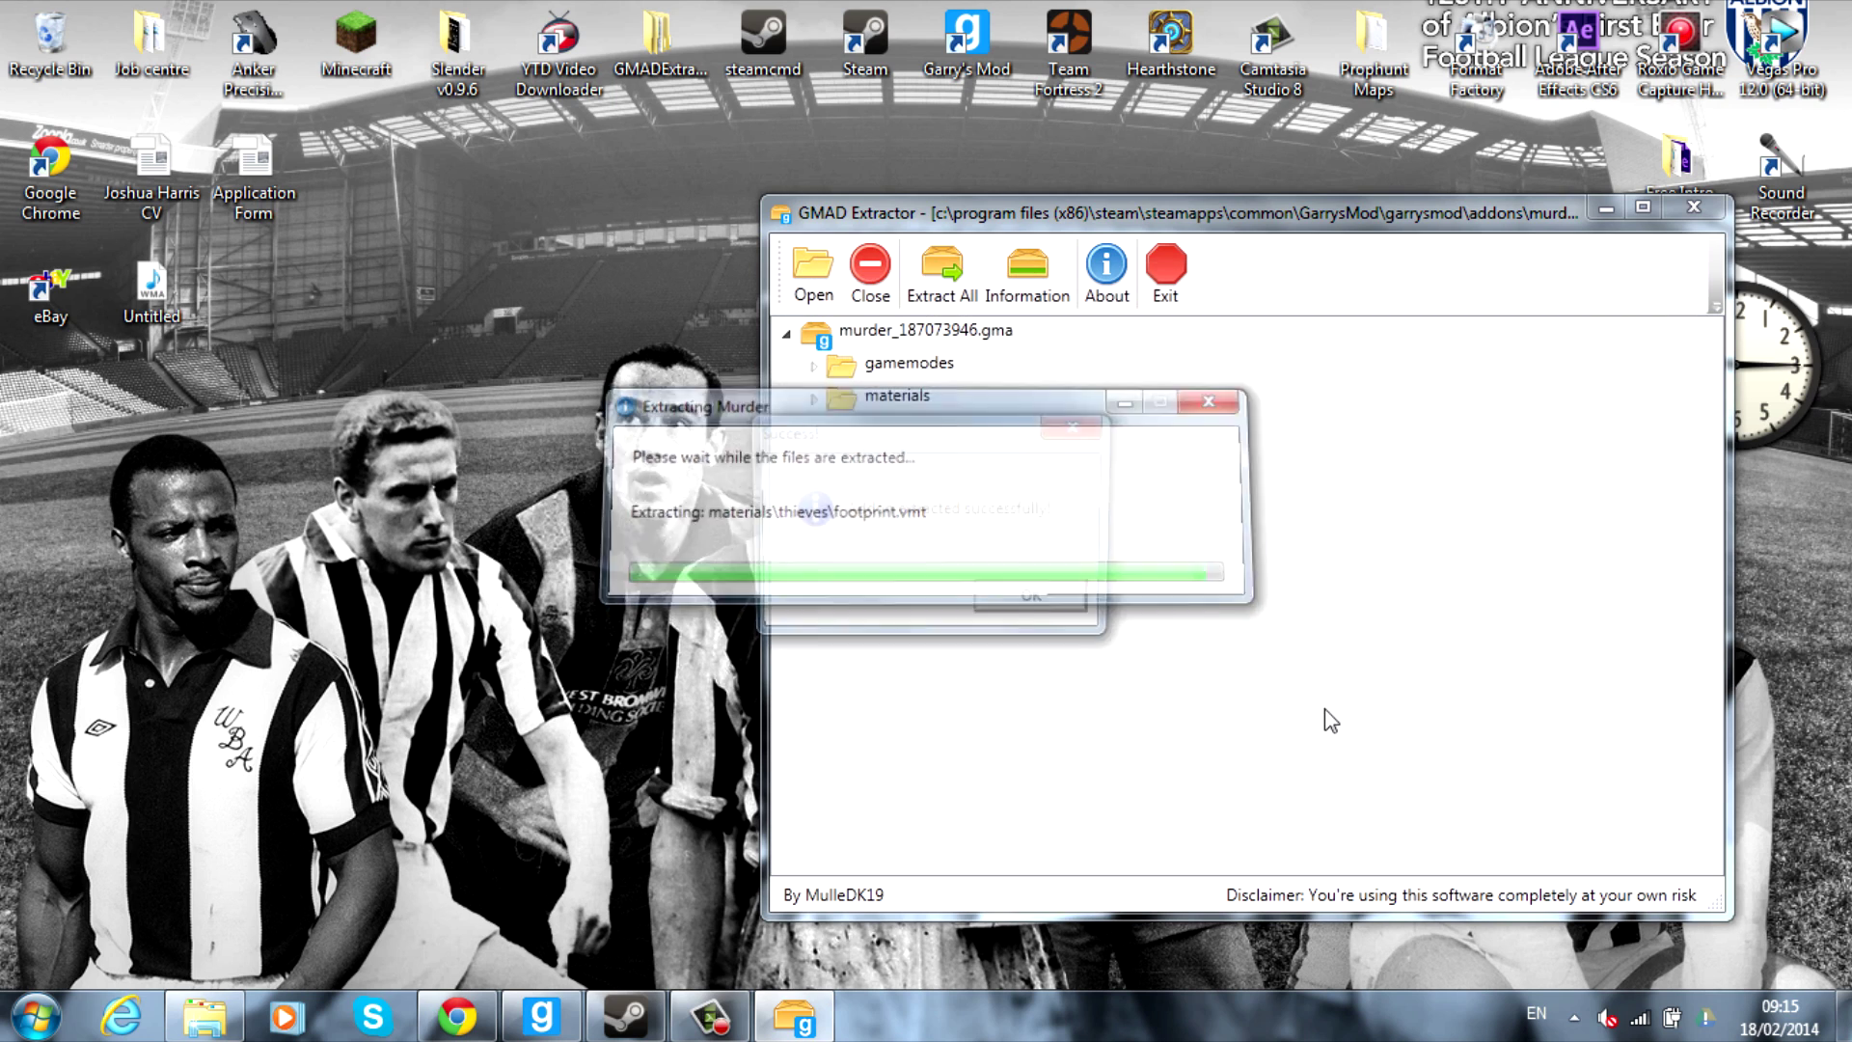
click(1078, 600)
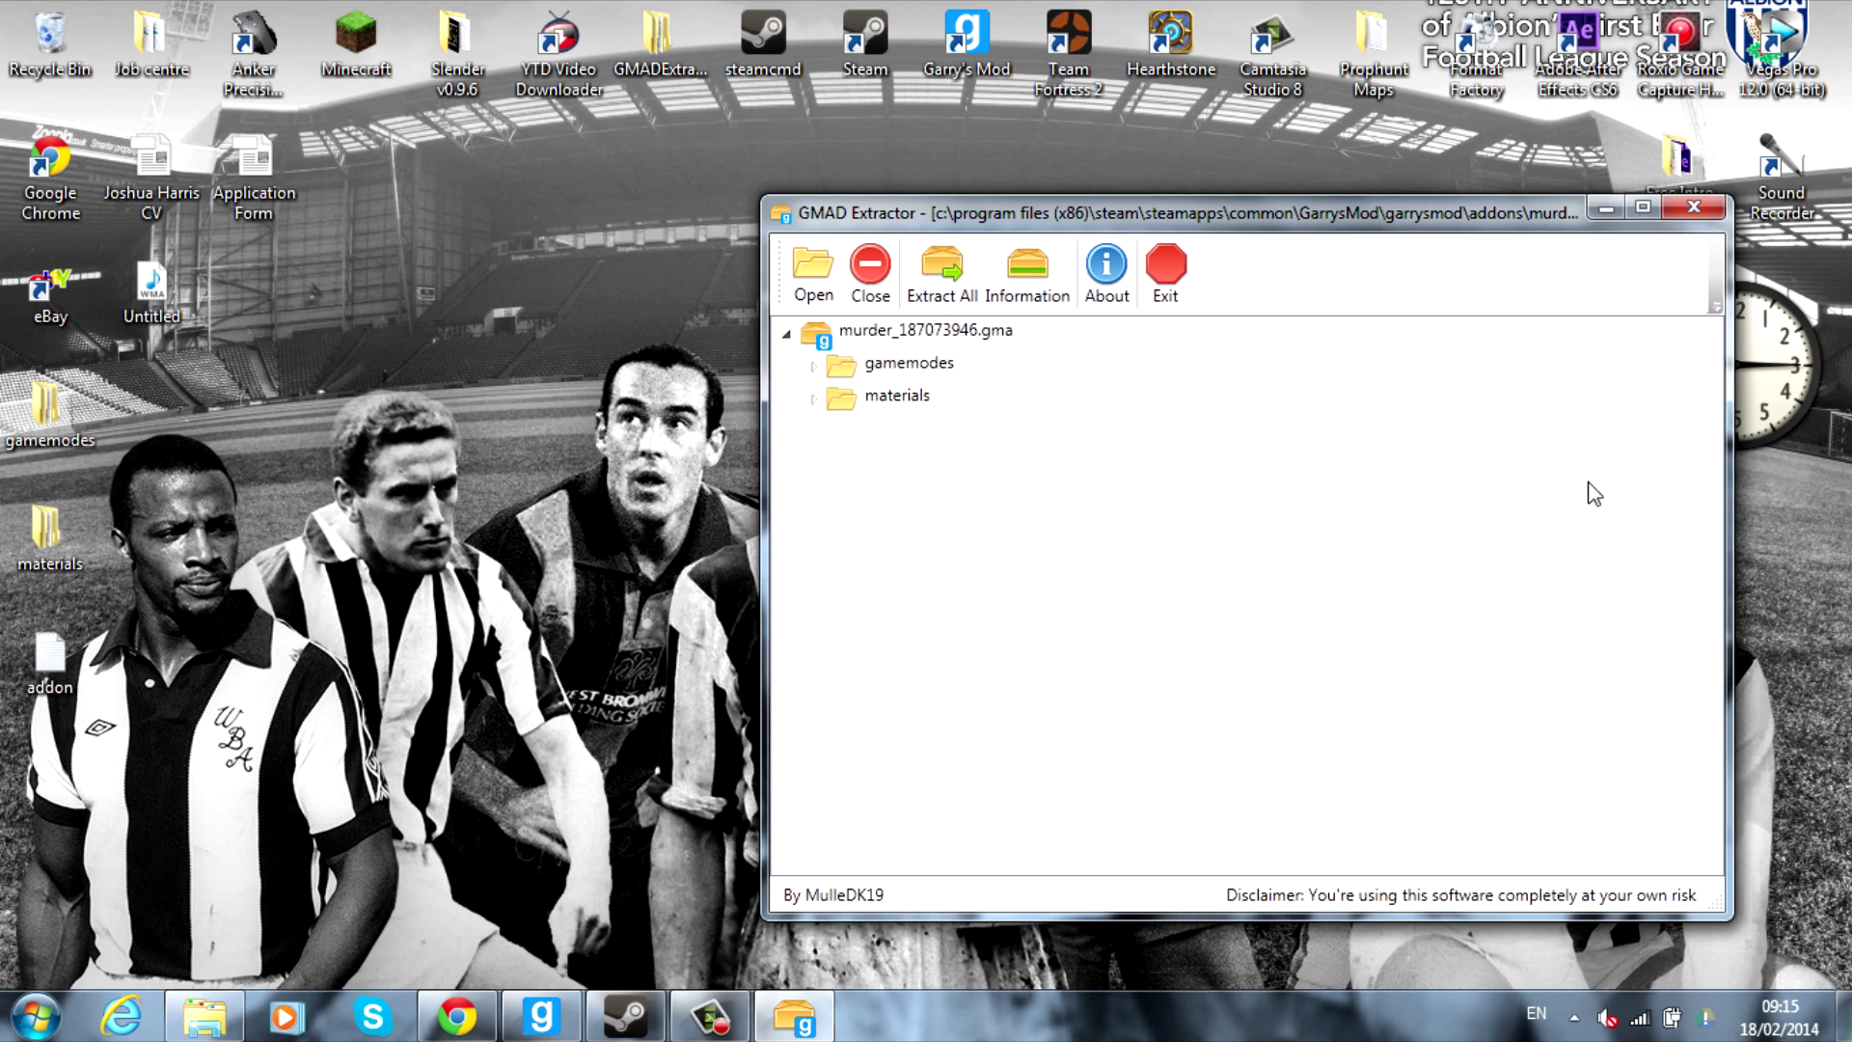
click(1678, 210)
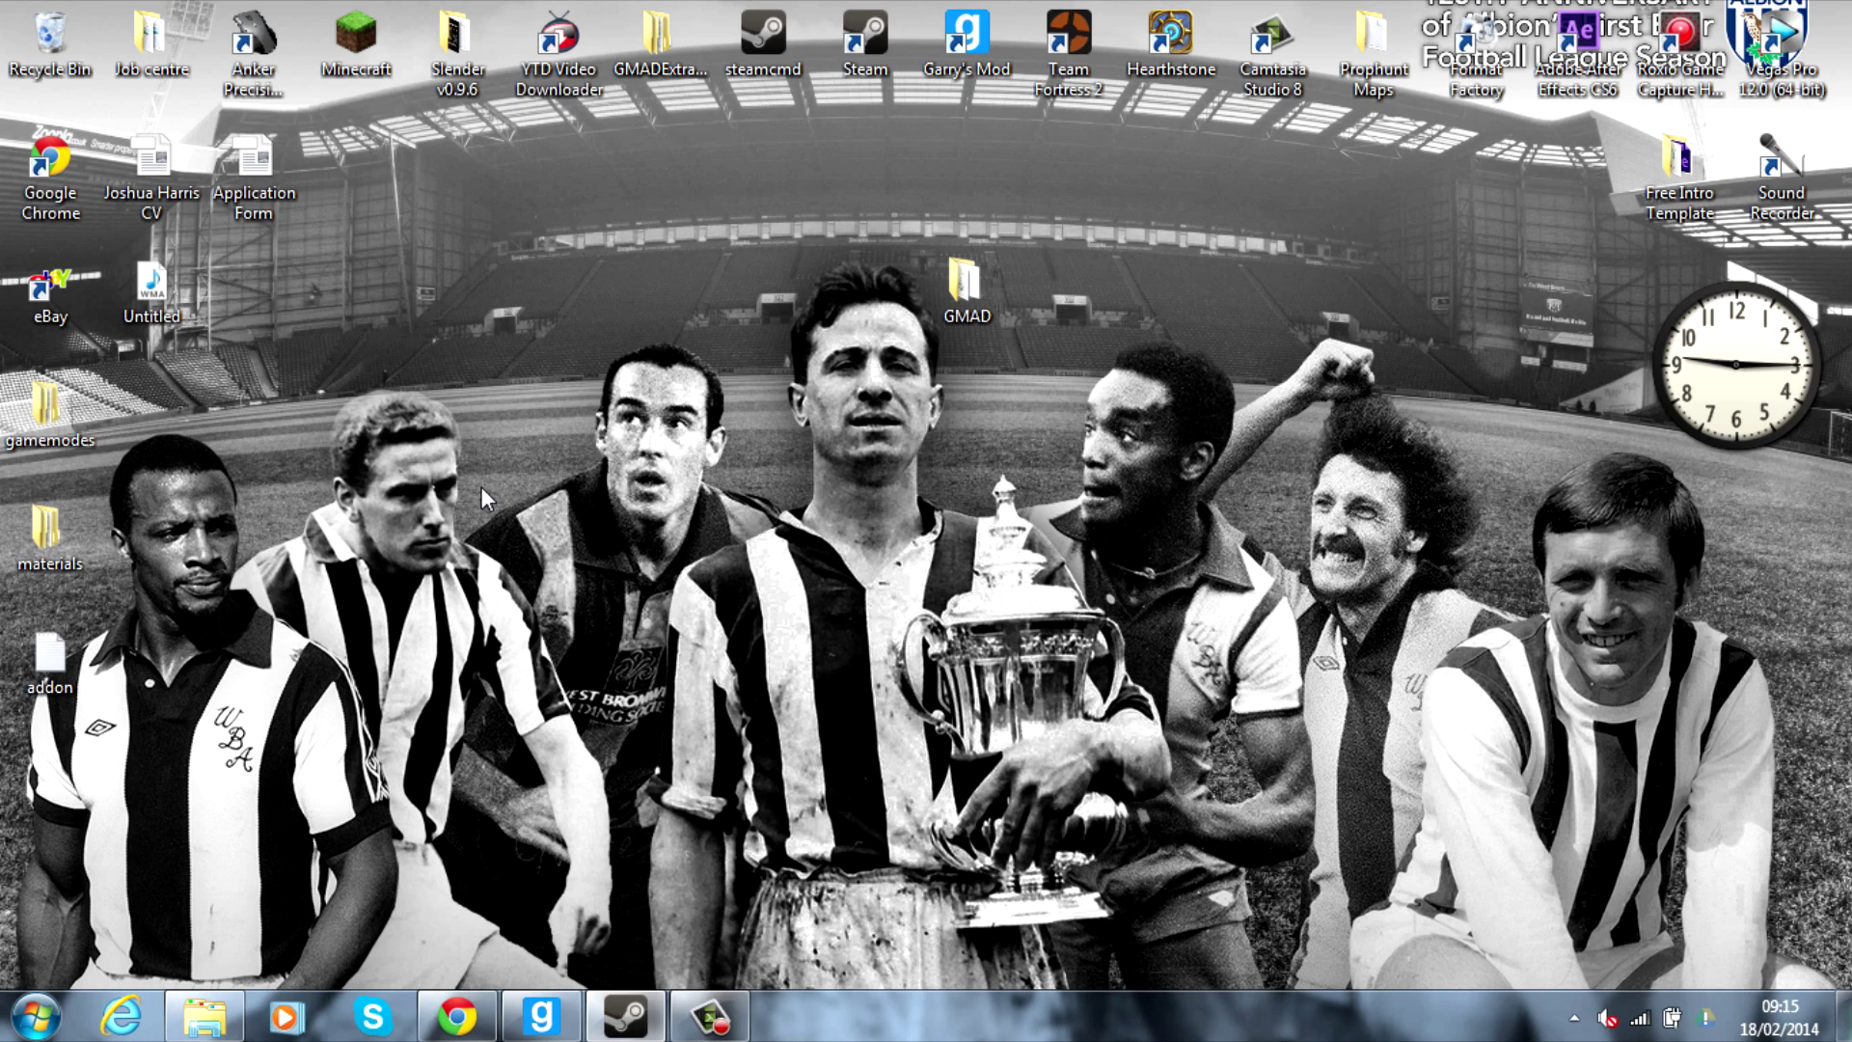
Copy the extracted murder folder into D:\Youtube Server\garrysmod\gamemodes.
click(204, 1015)
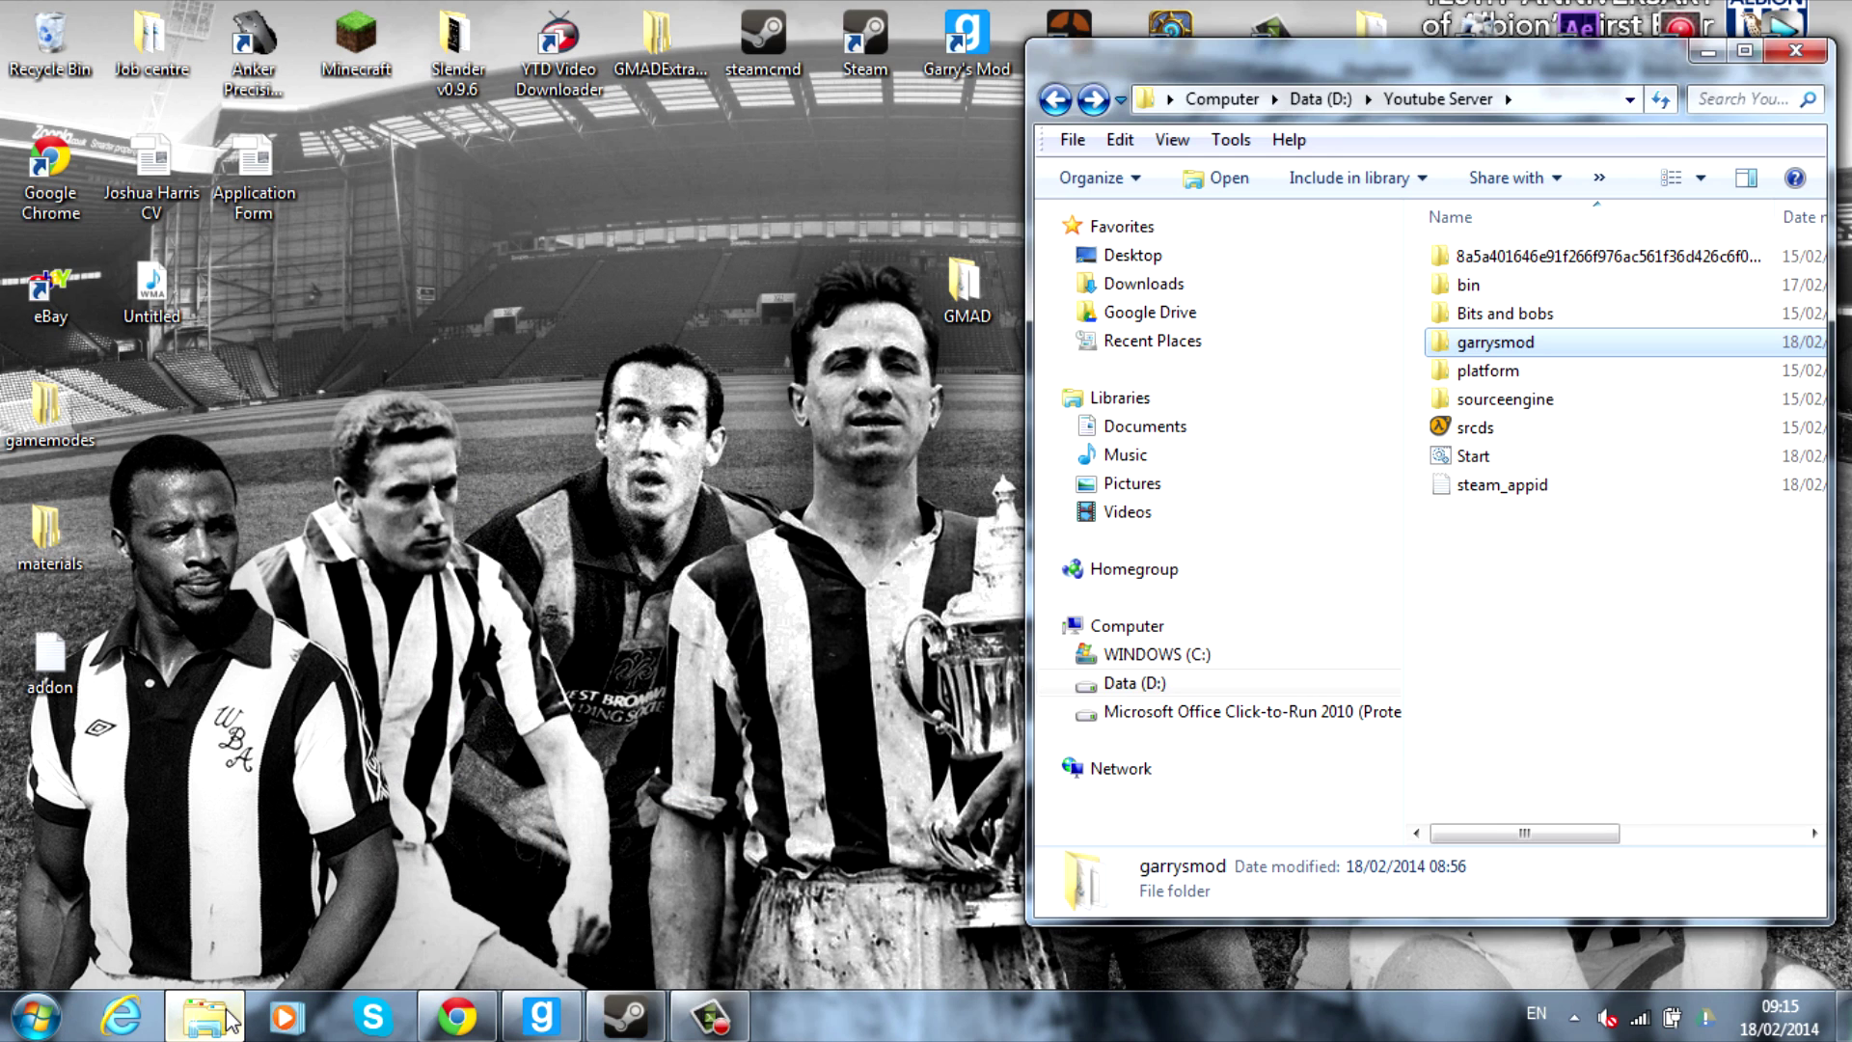
double_click(1501, 339)
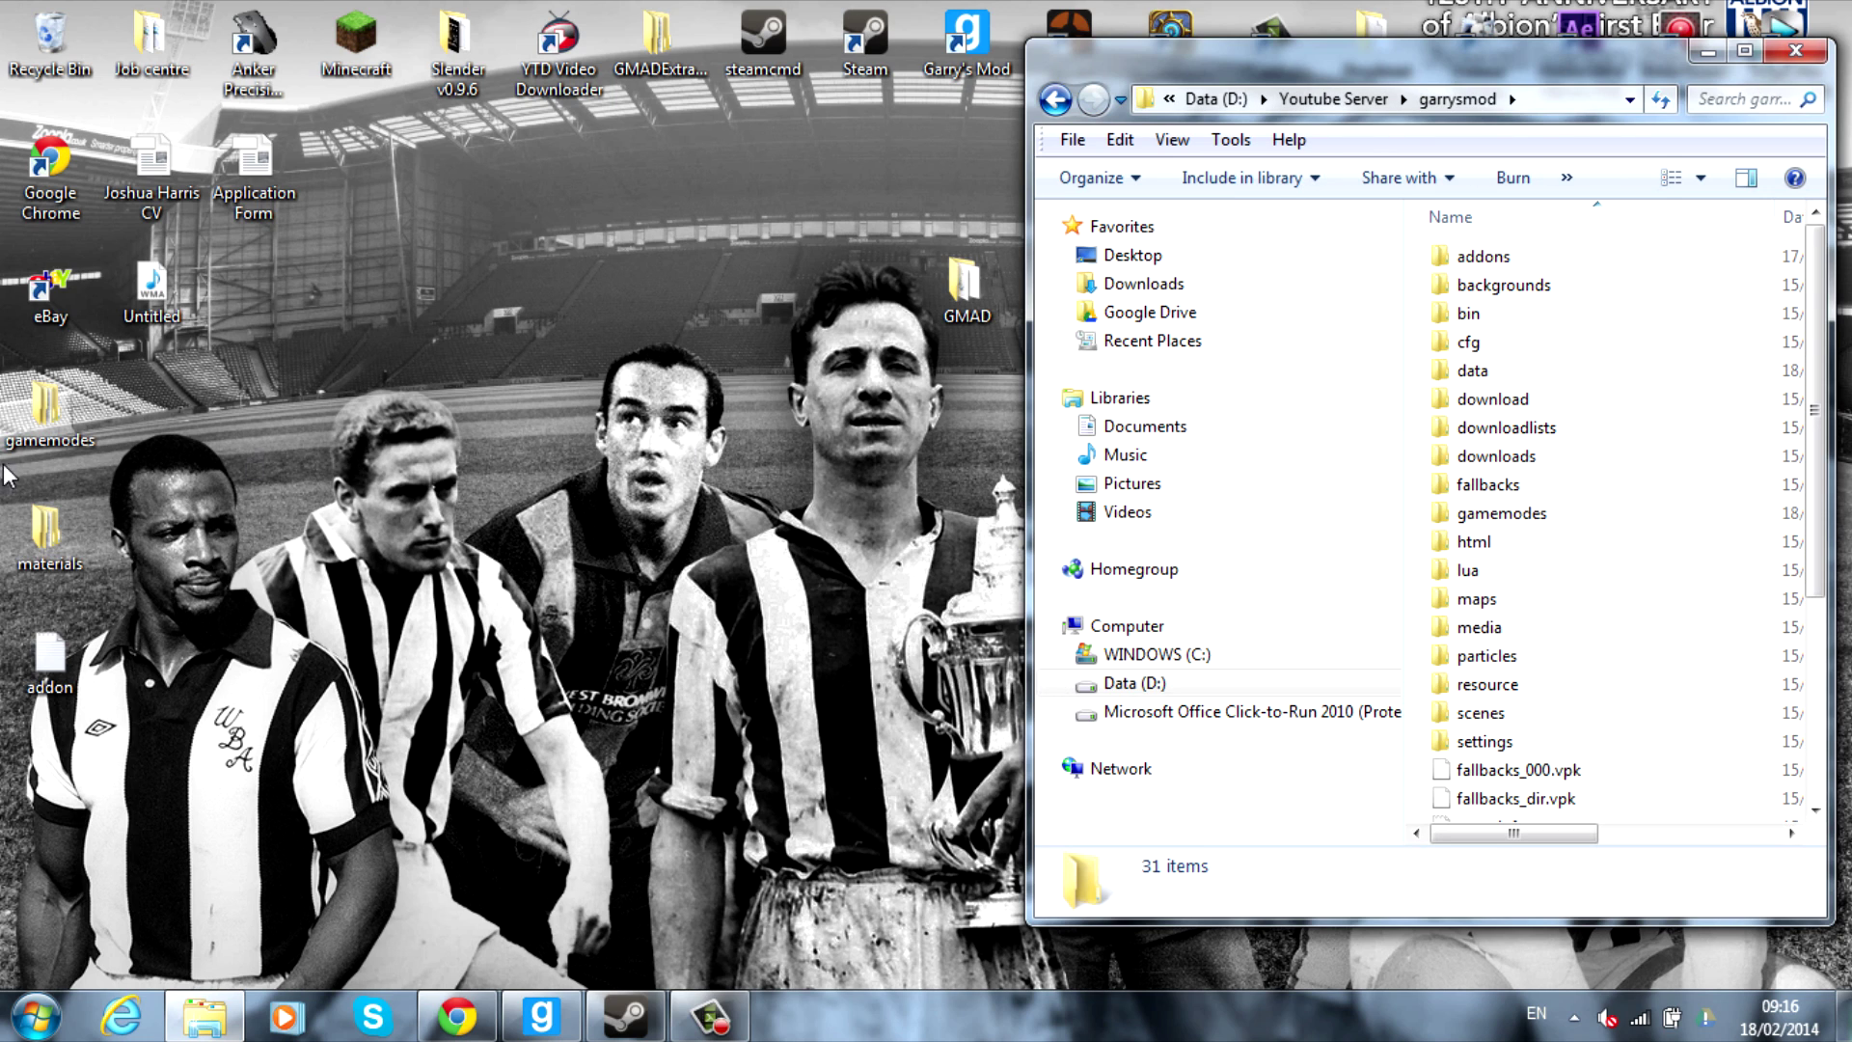
click(46, 420)
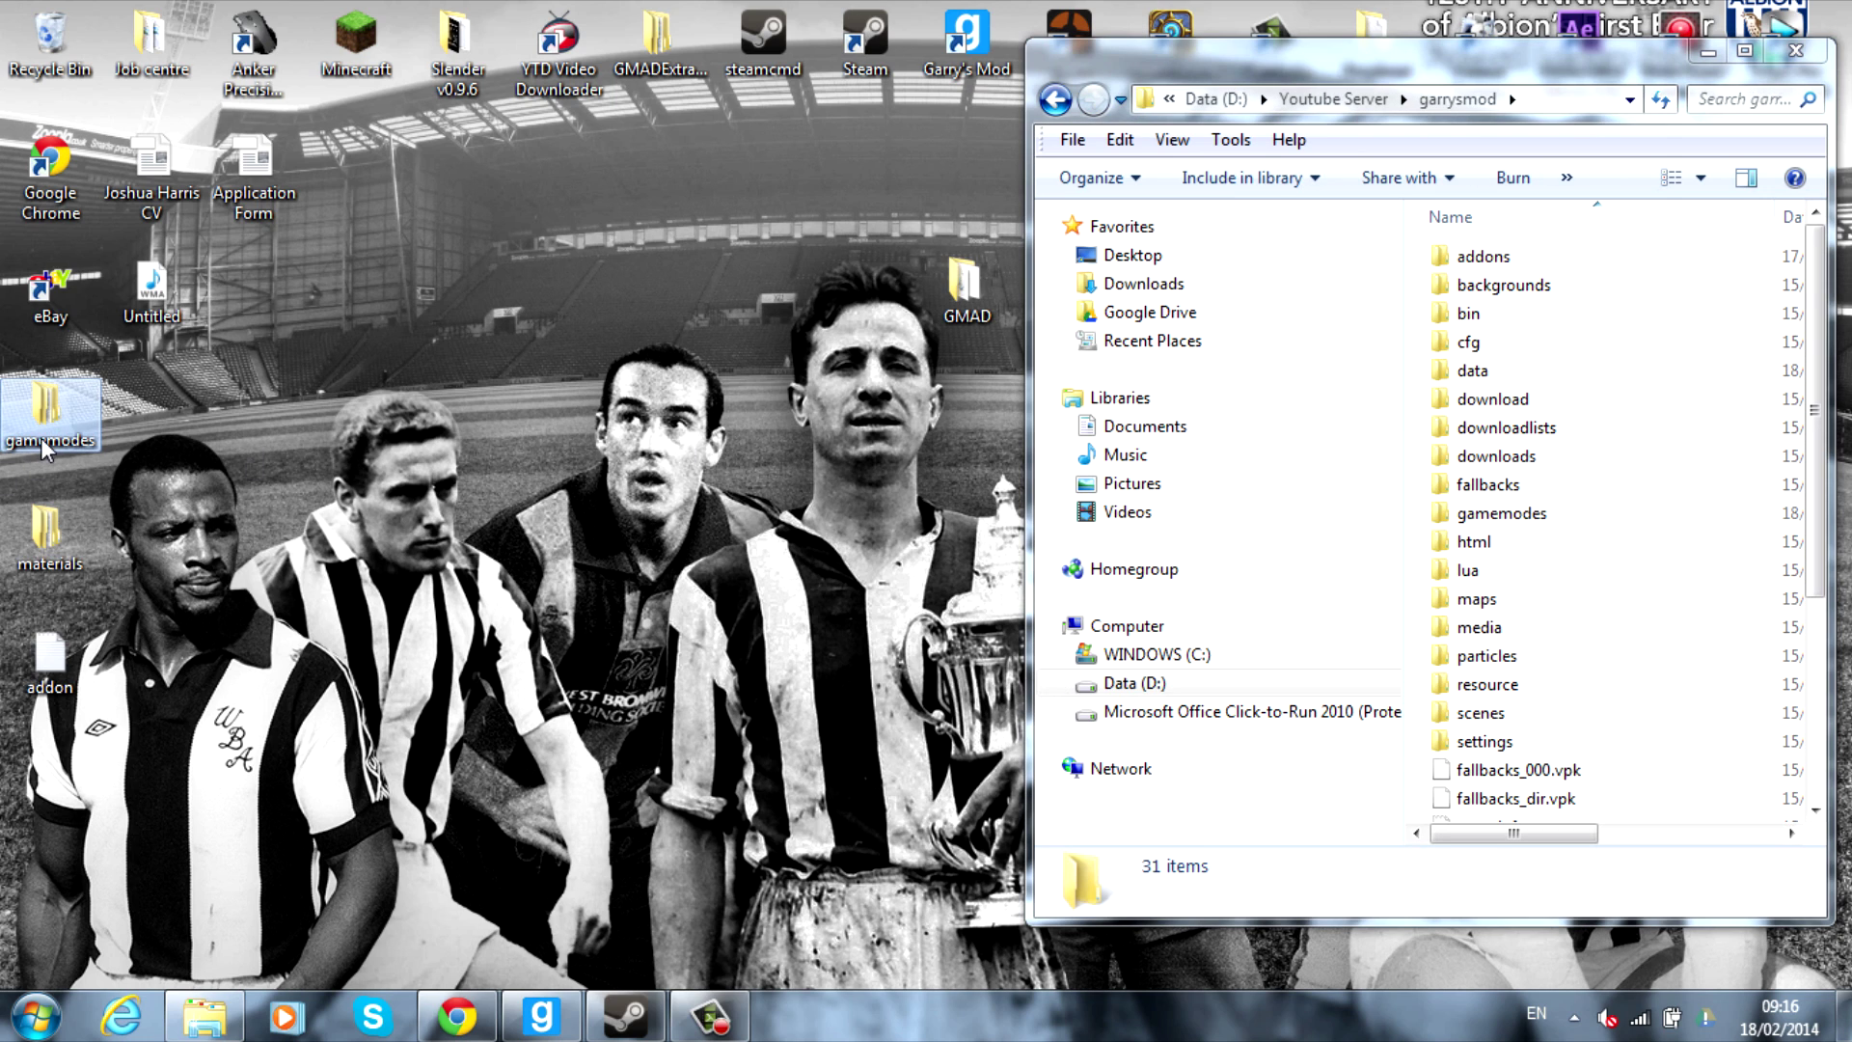
double_click(1602, 521)
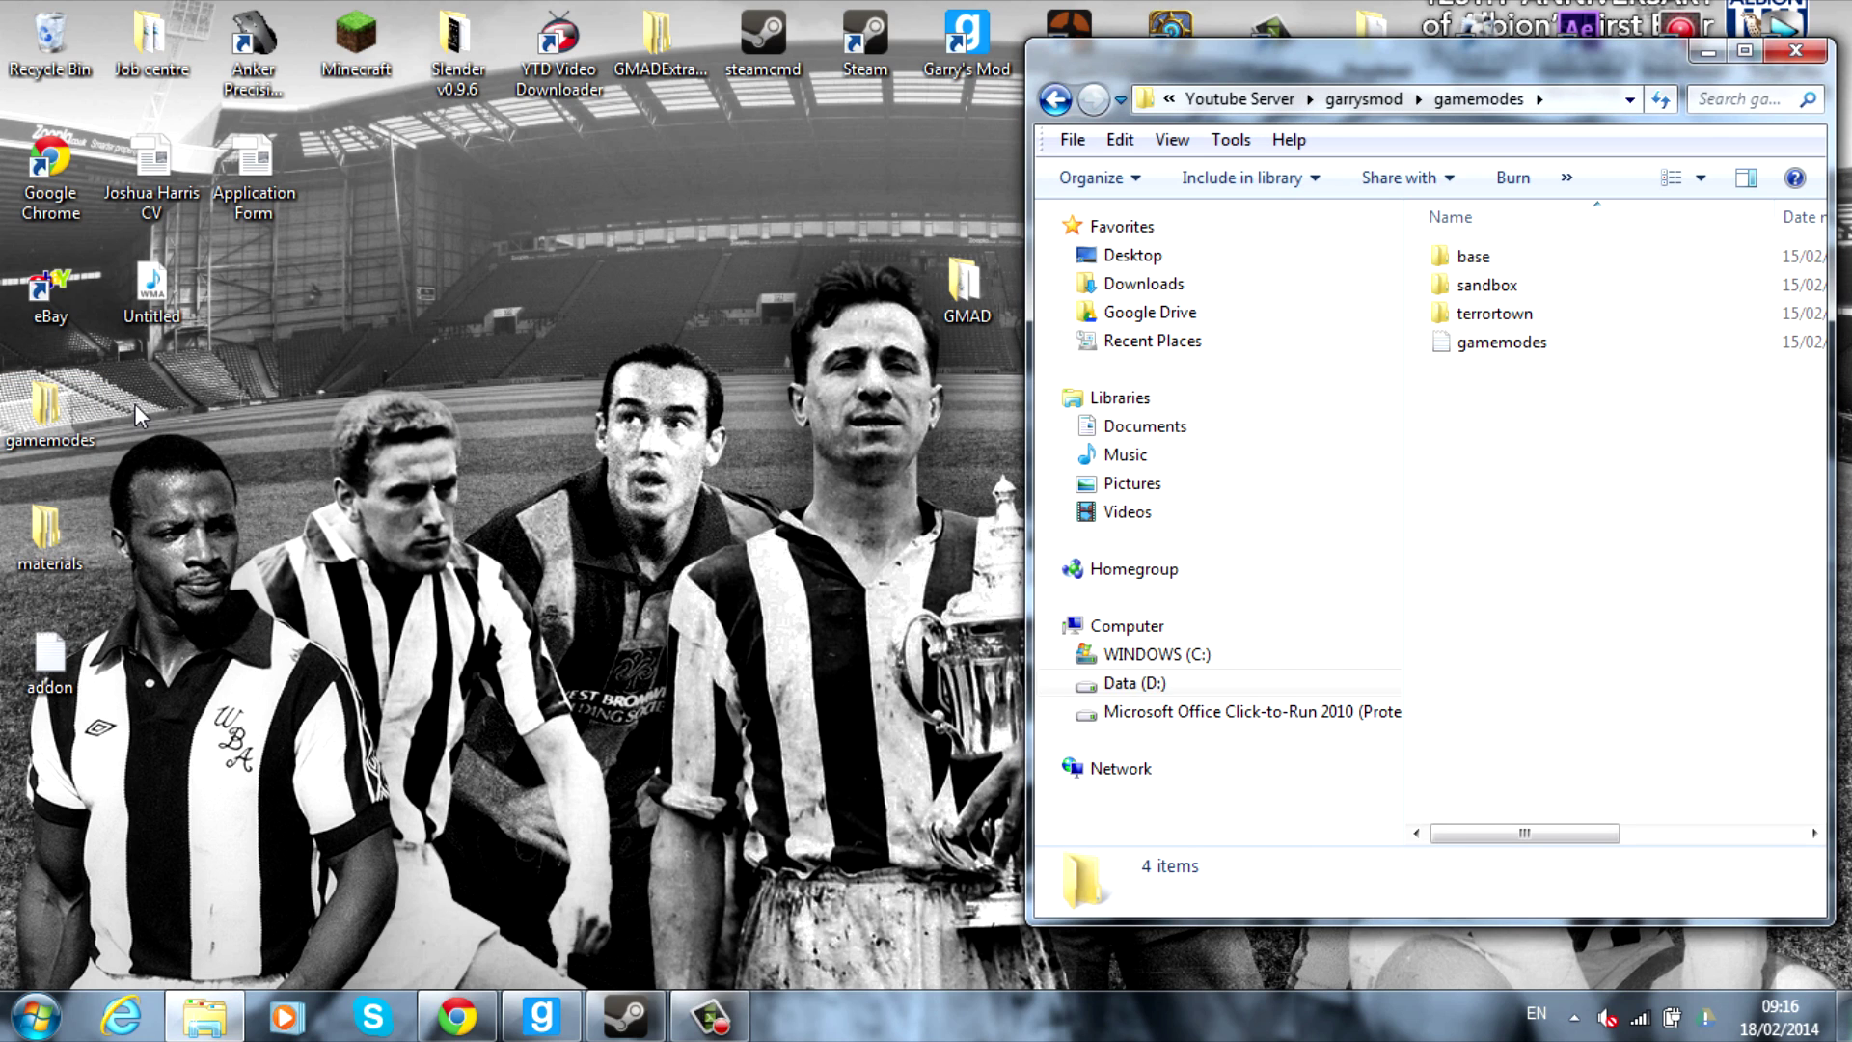
double_click(63, 405)
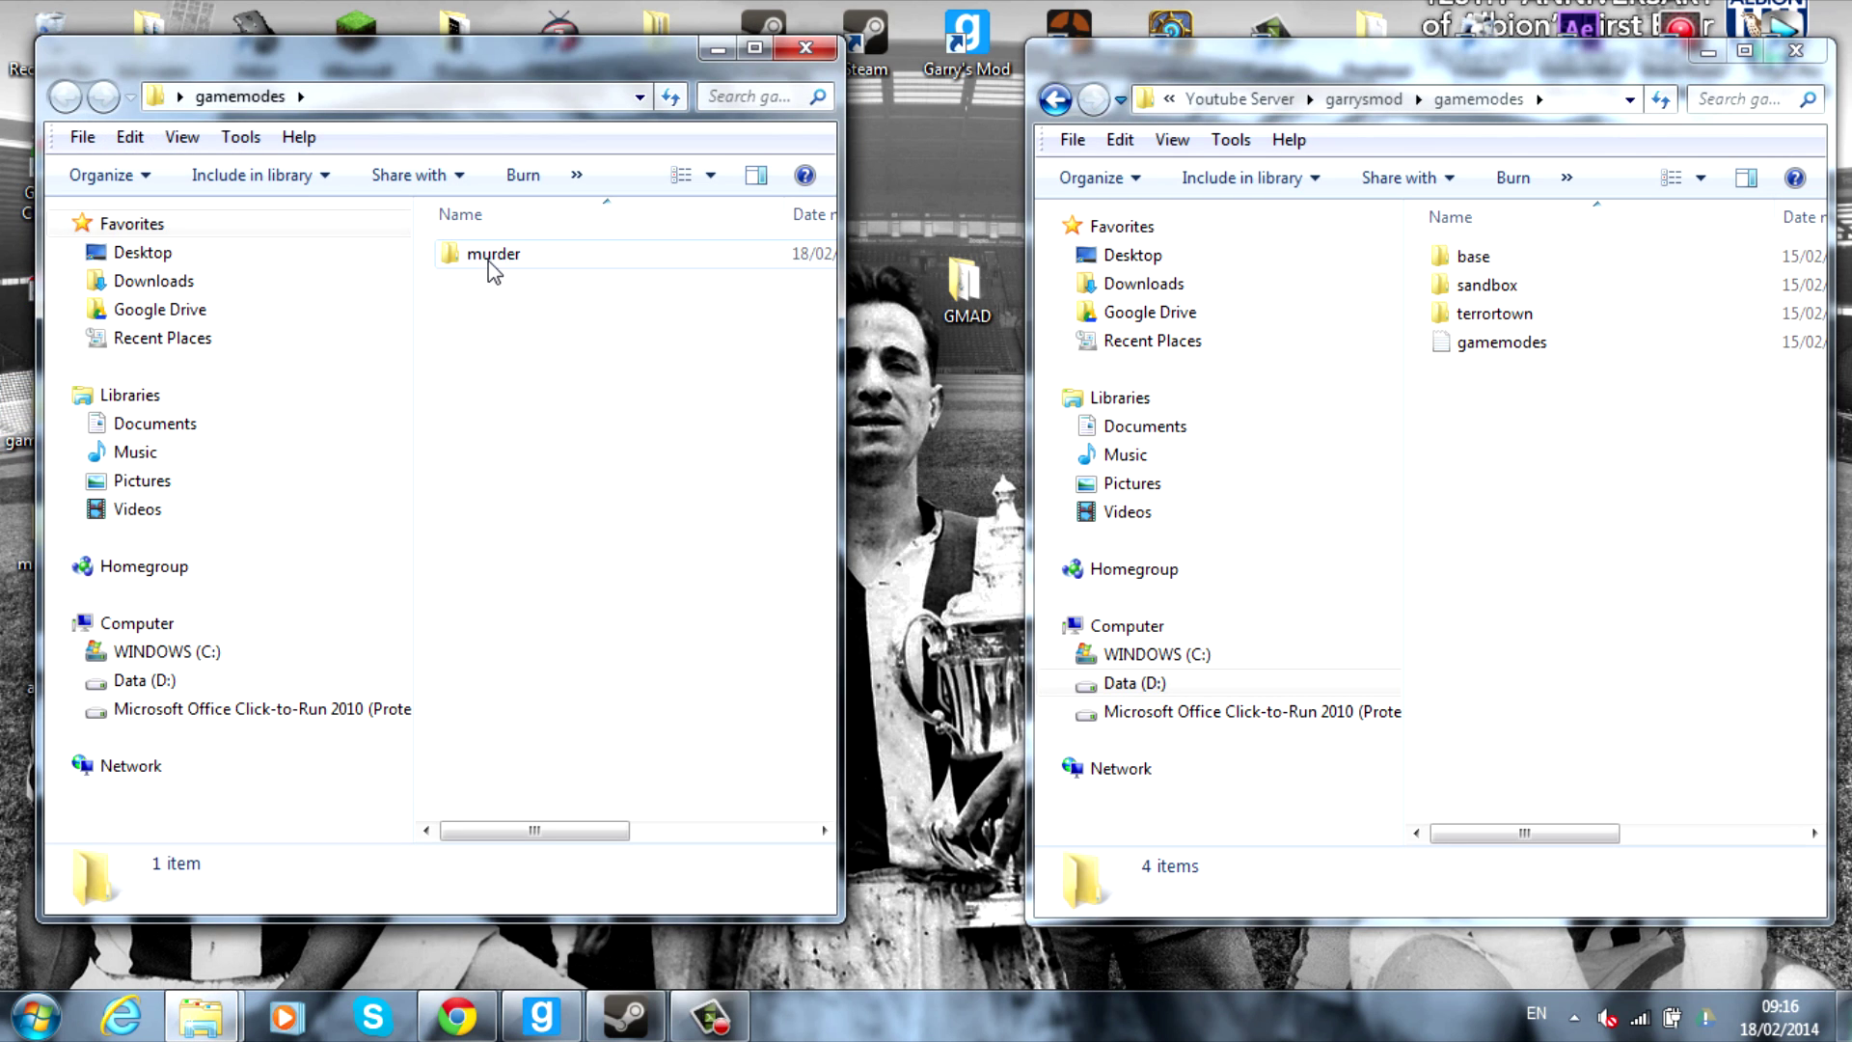
drag(488, 260, 1455, 440)
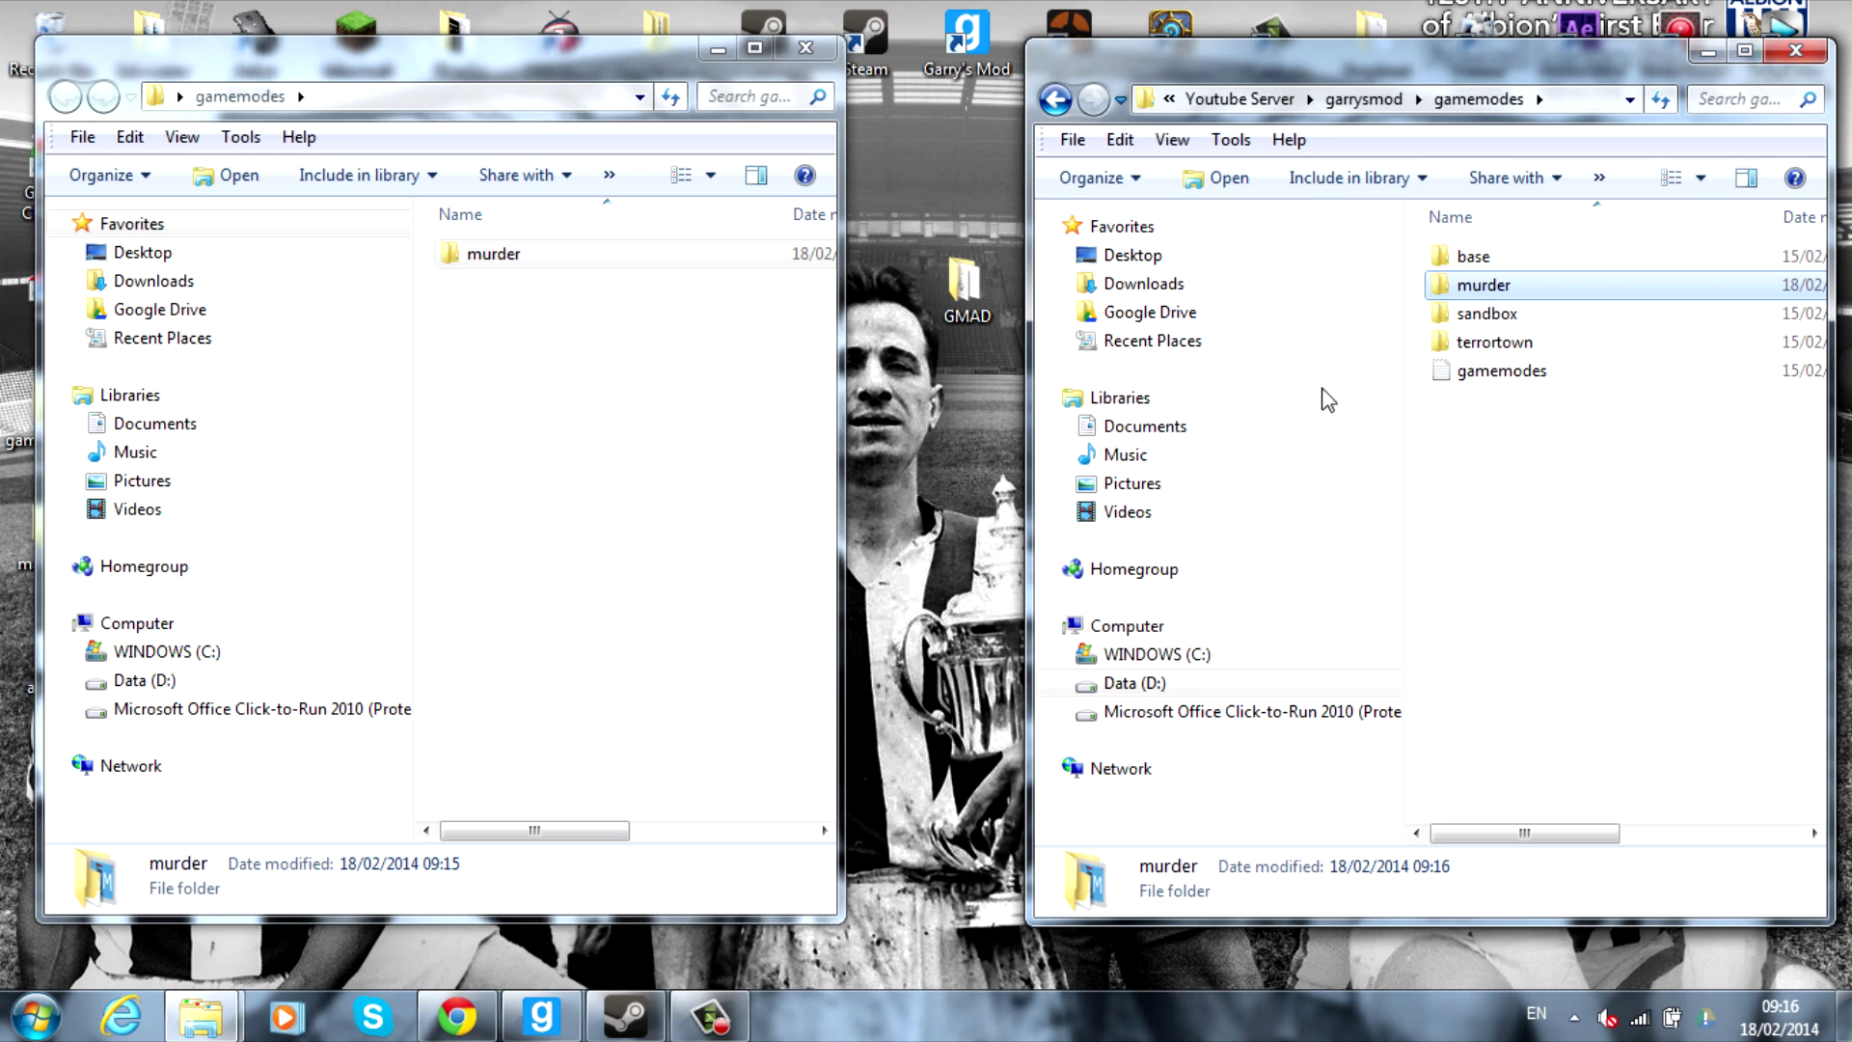
click(812, 47)
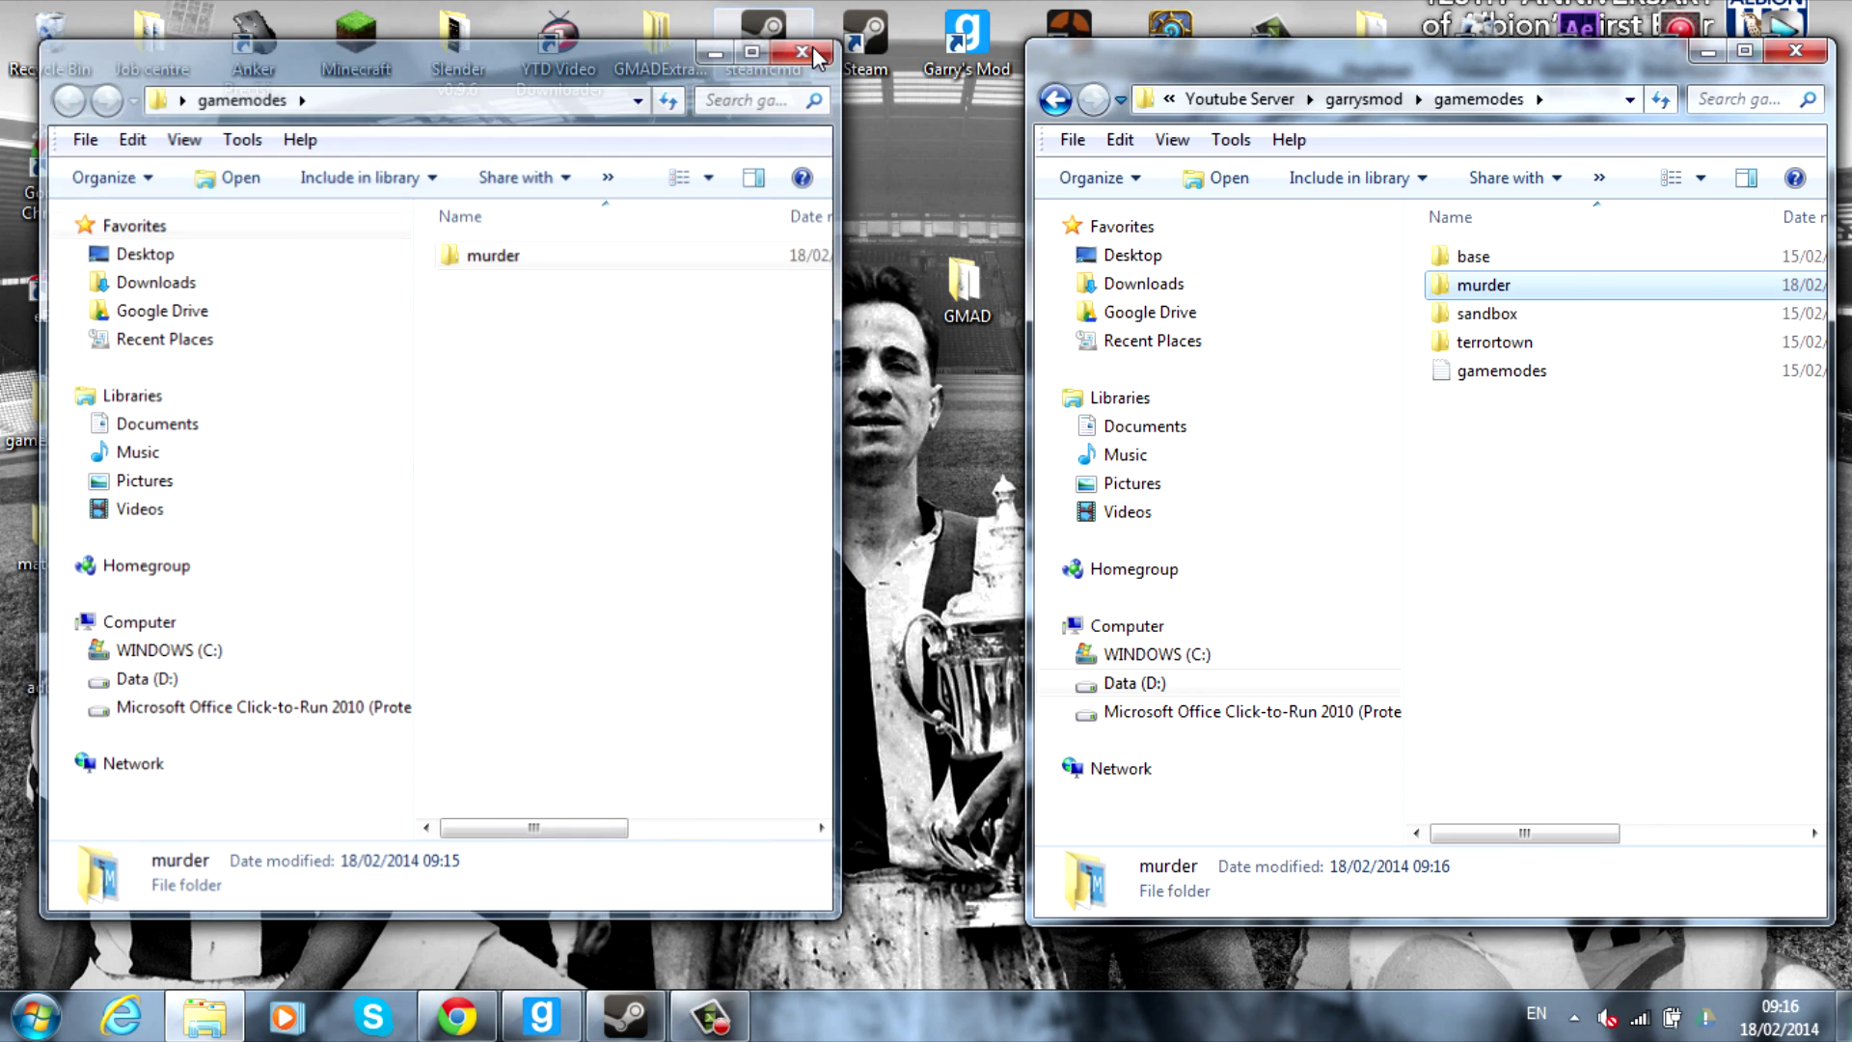
Delete the leftover gamemodes folder from the desktop.
click(60, 413)
key(Delete)
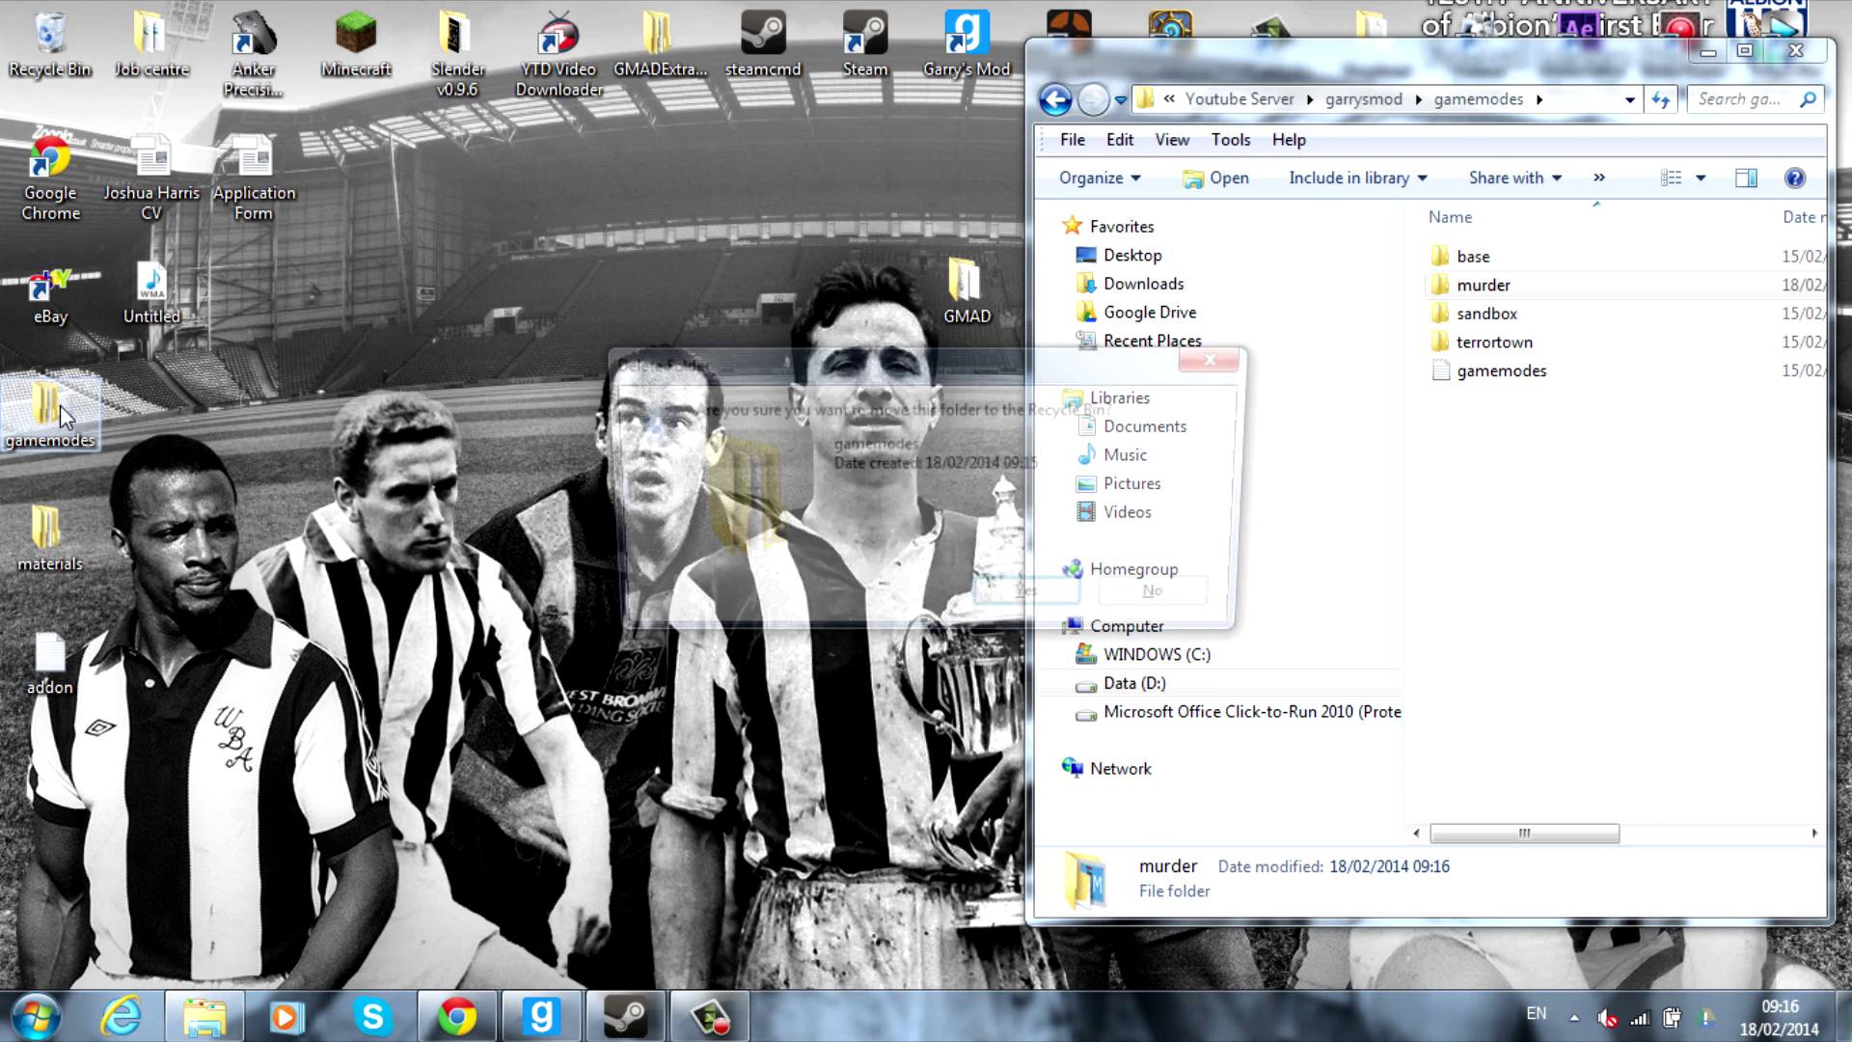
click(1032, 600)
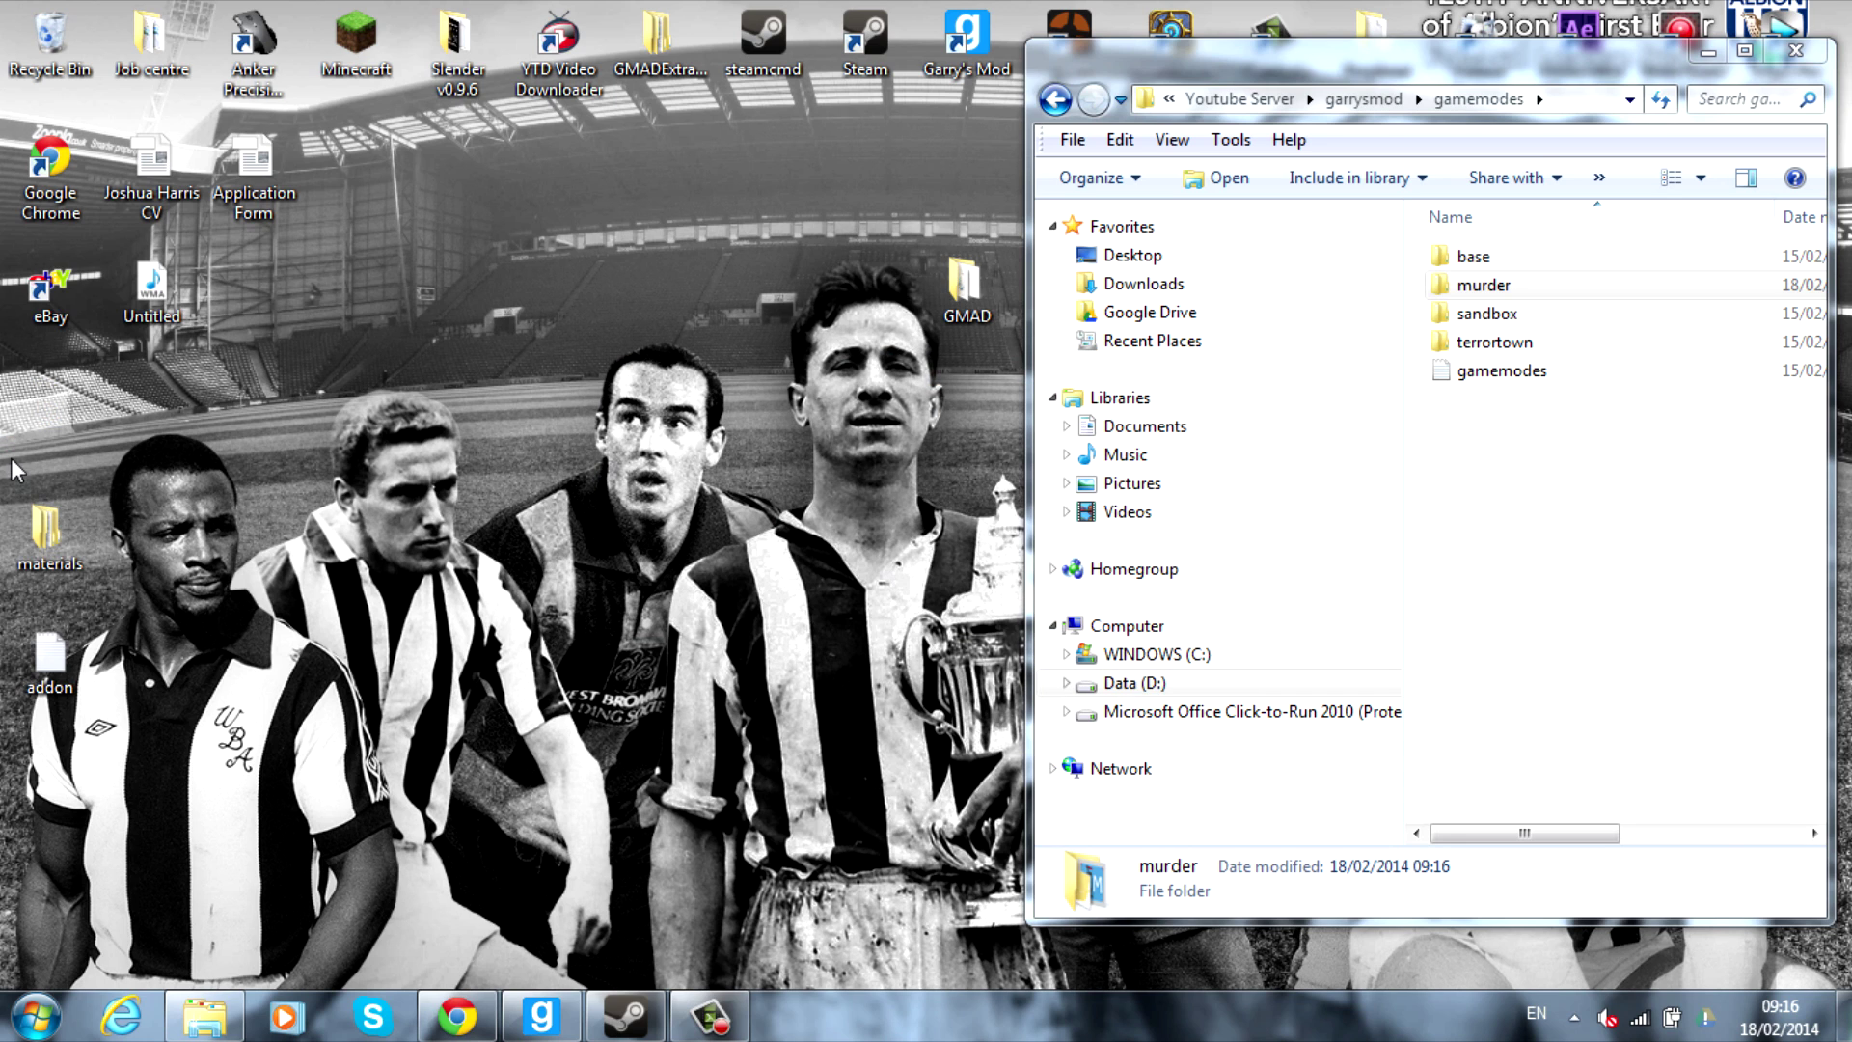
Copy the desktop materials folder into the server's murder gamemode, then return to garrysmod.
double_click(1483, 284)
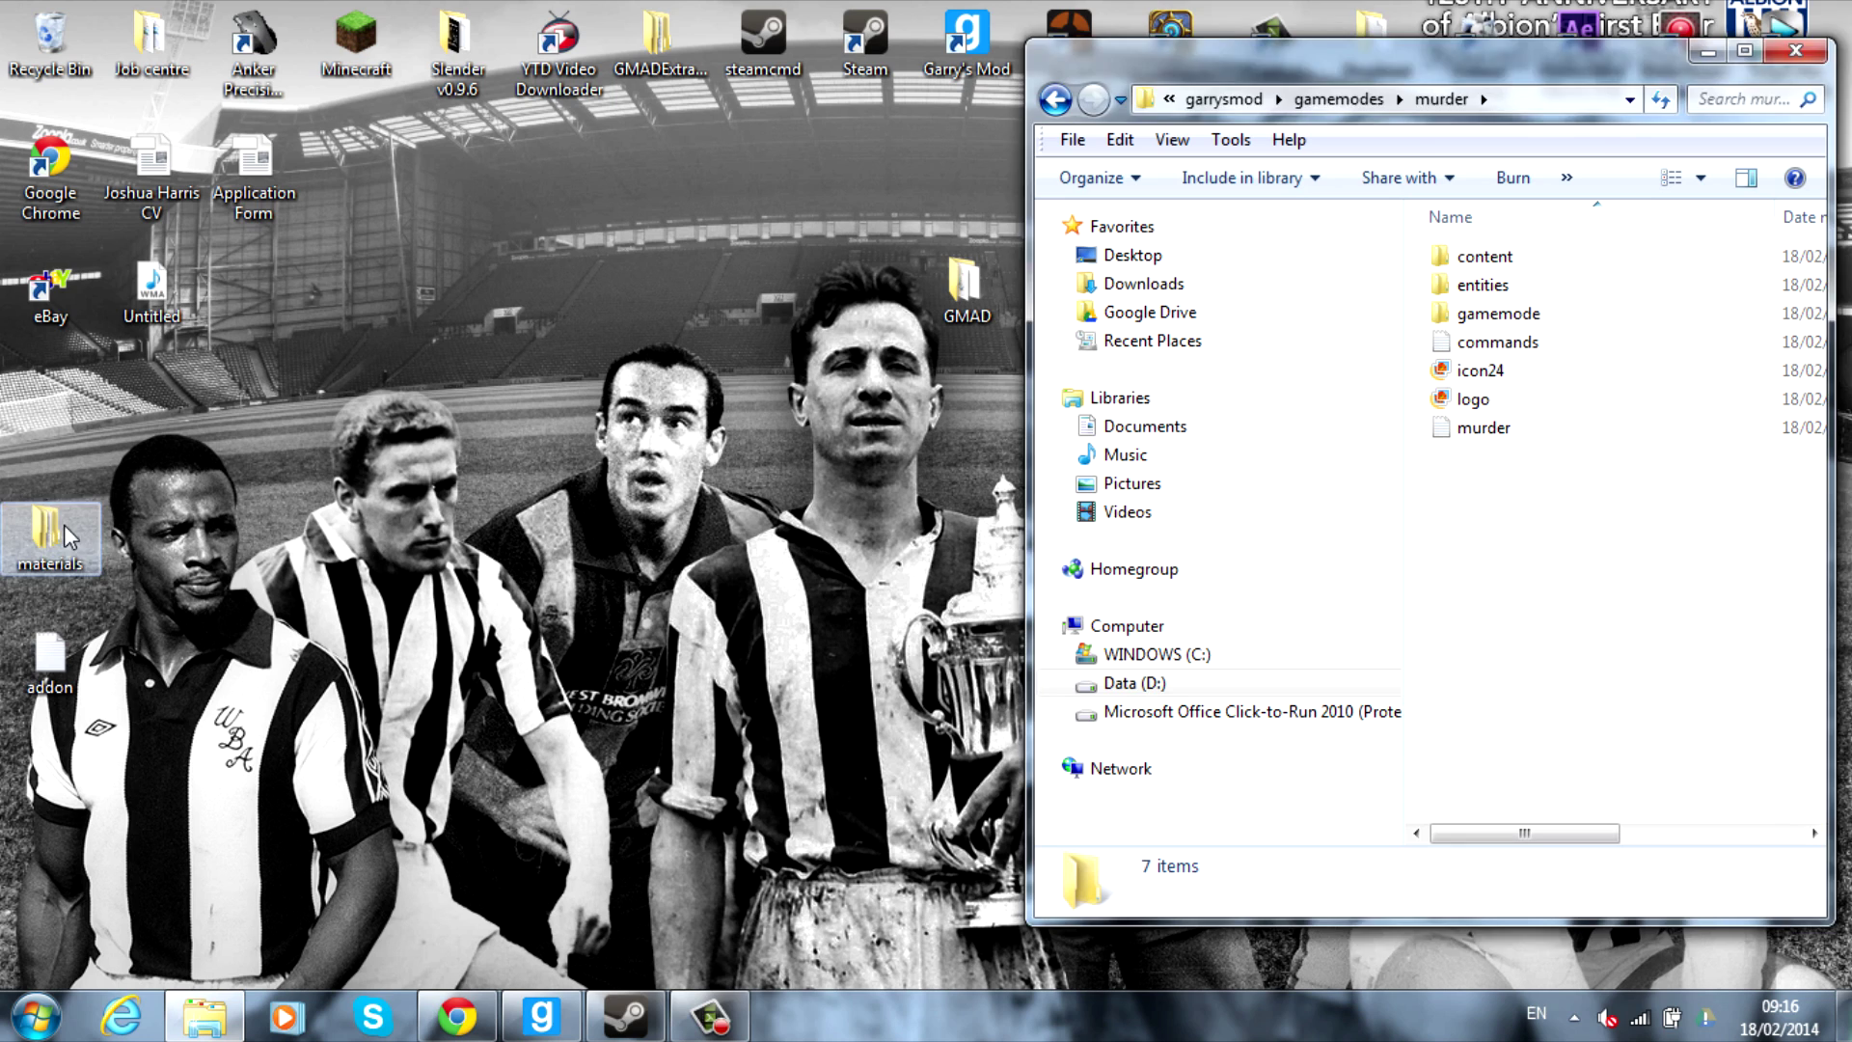
drag(68, 535, 1461, 541)
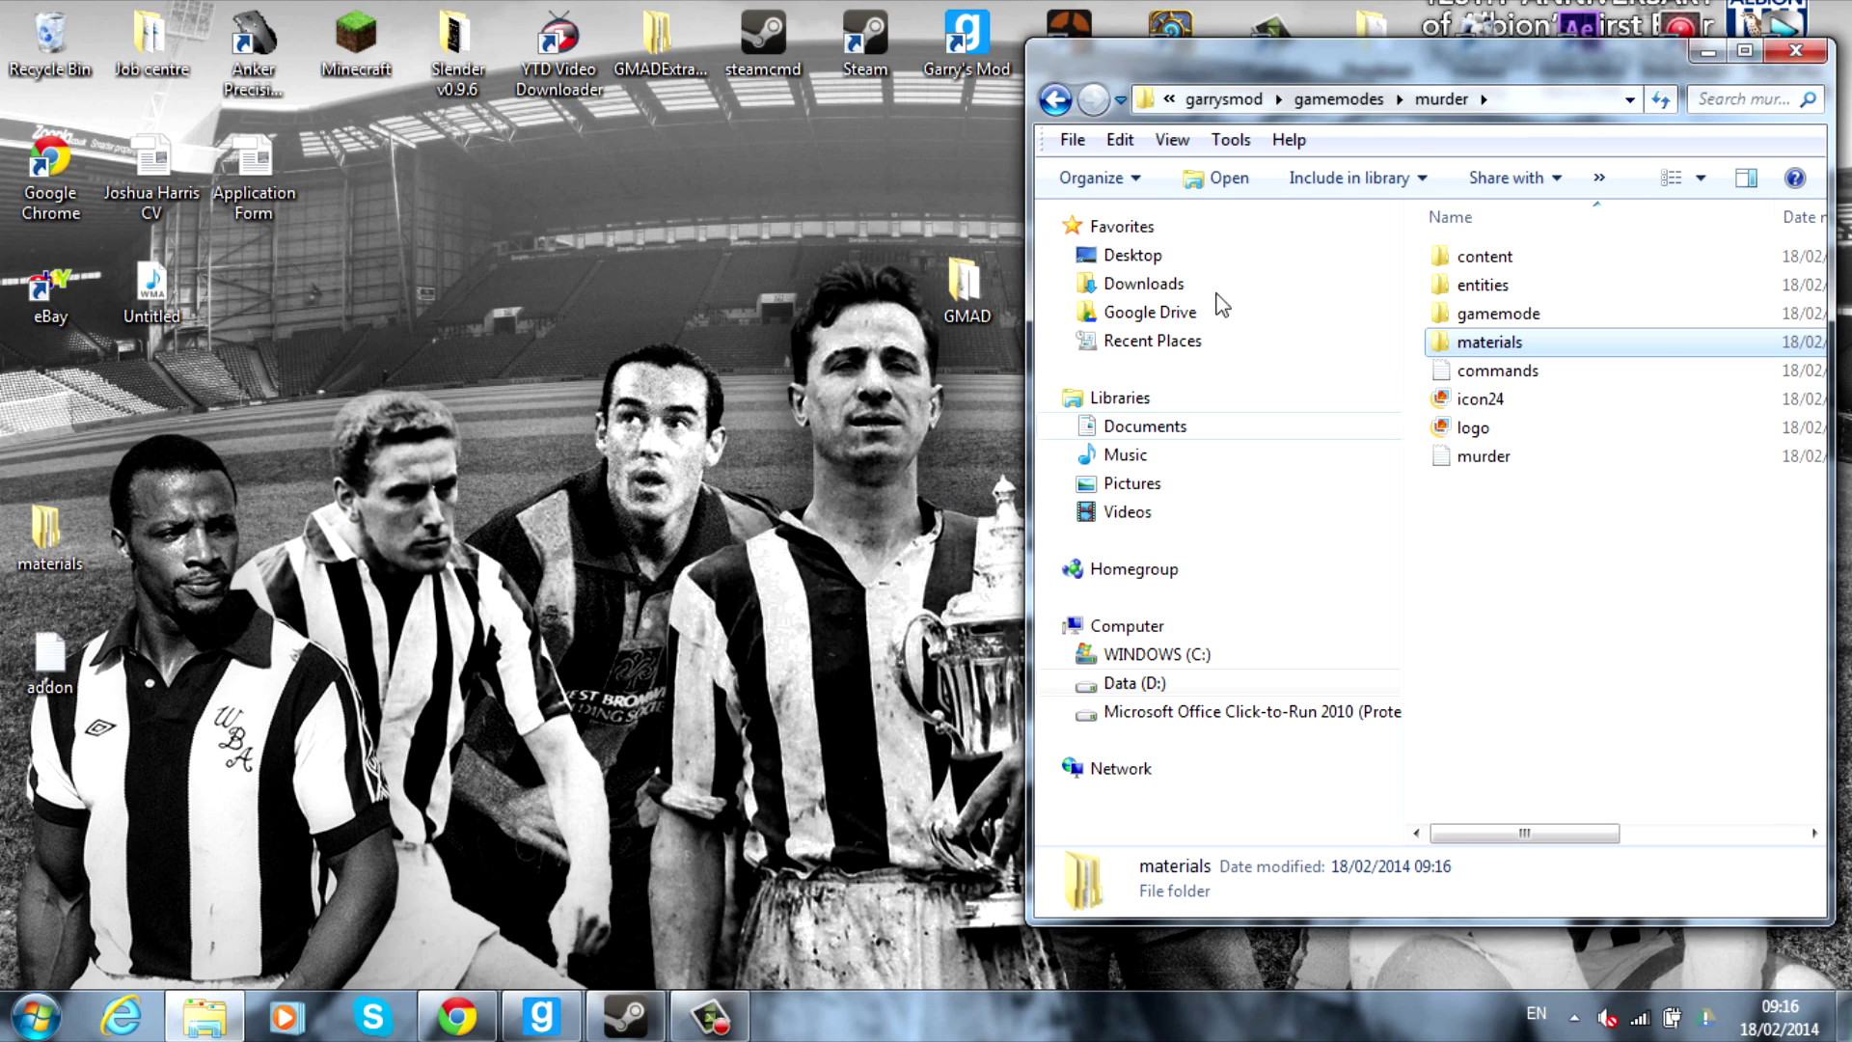
click(1071, 143)
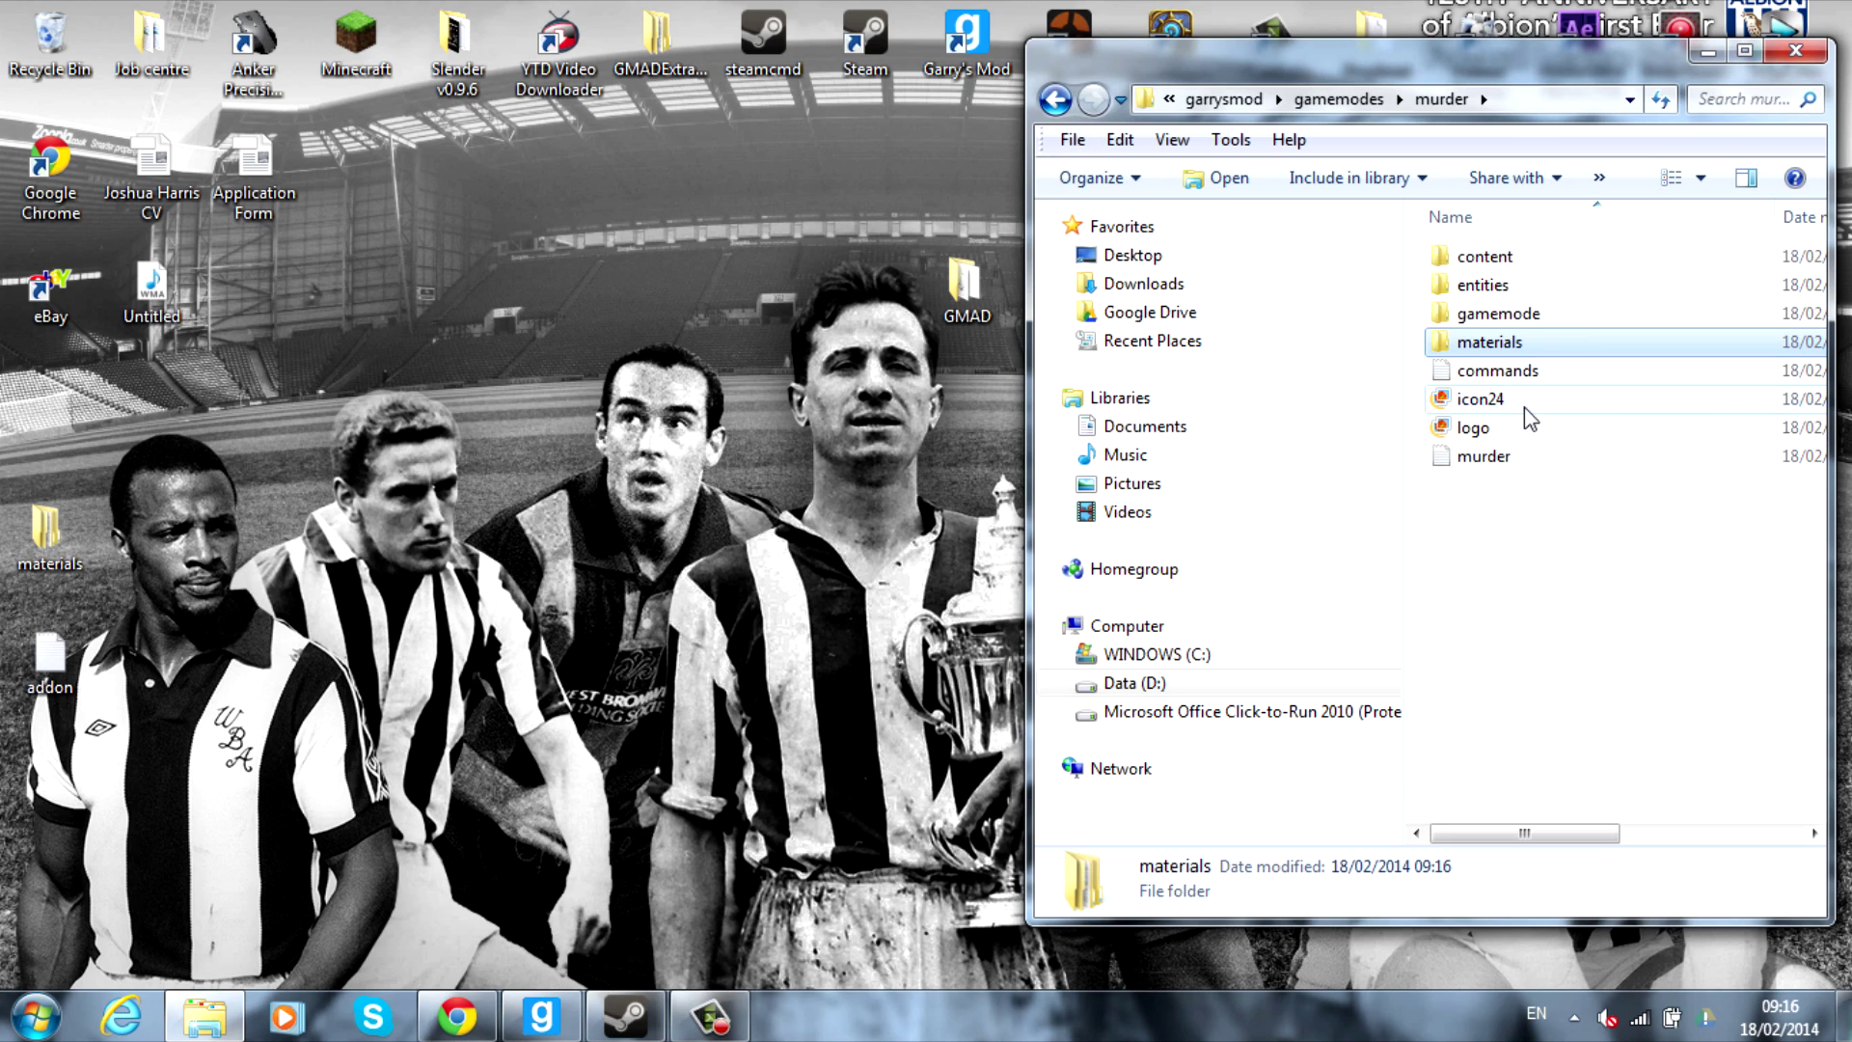
click(1058, 100)
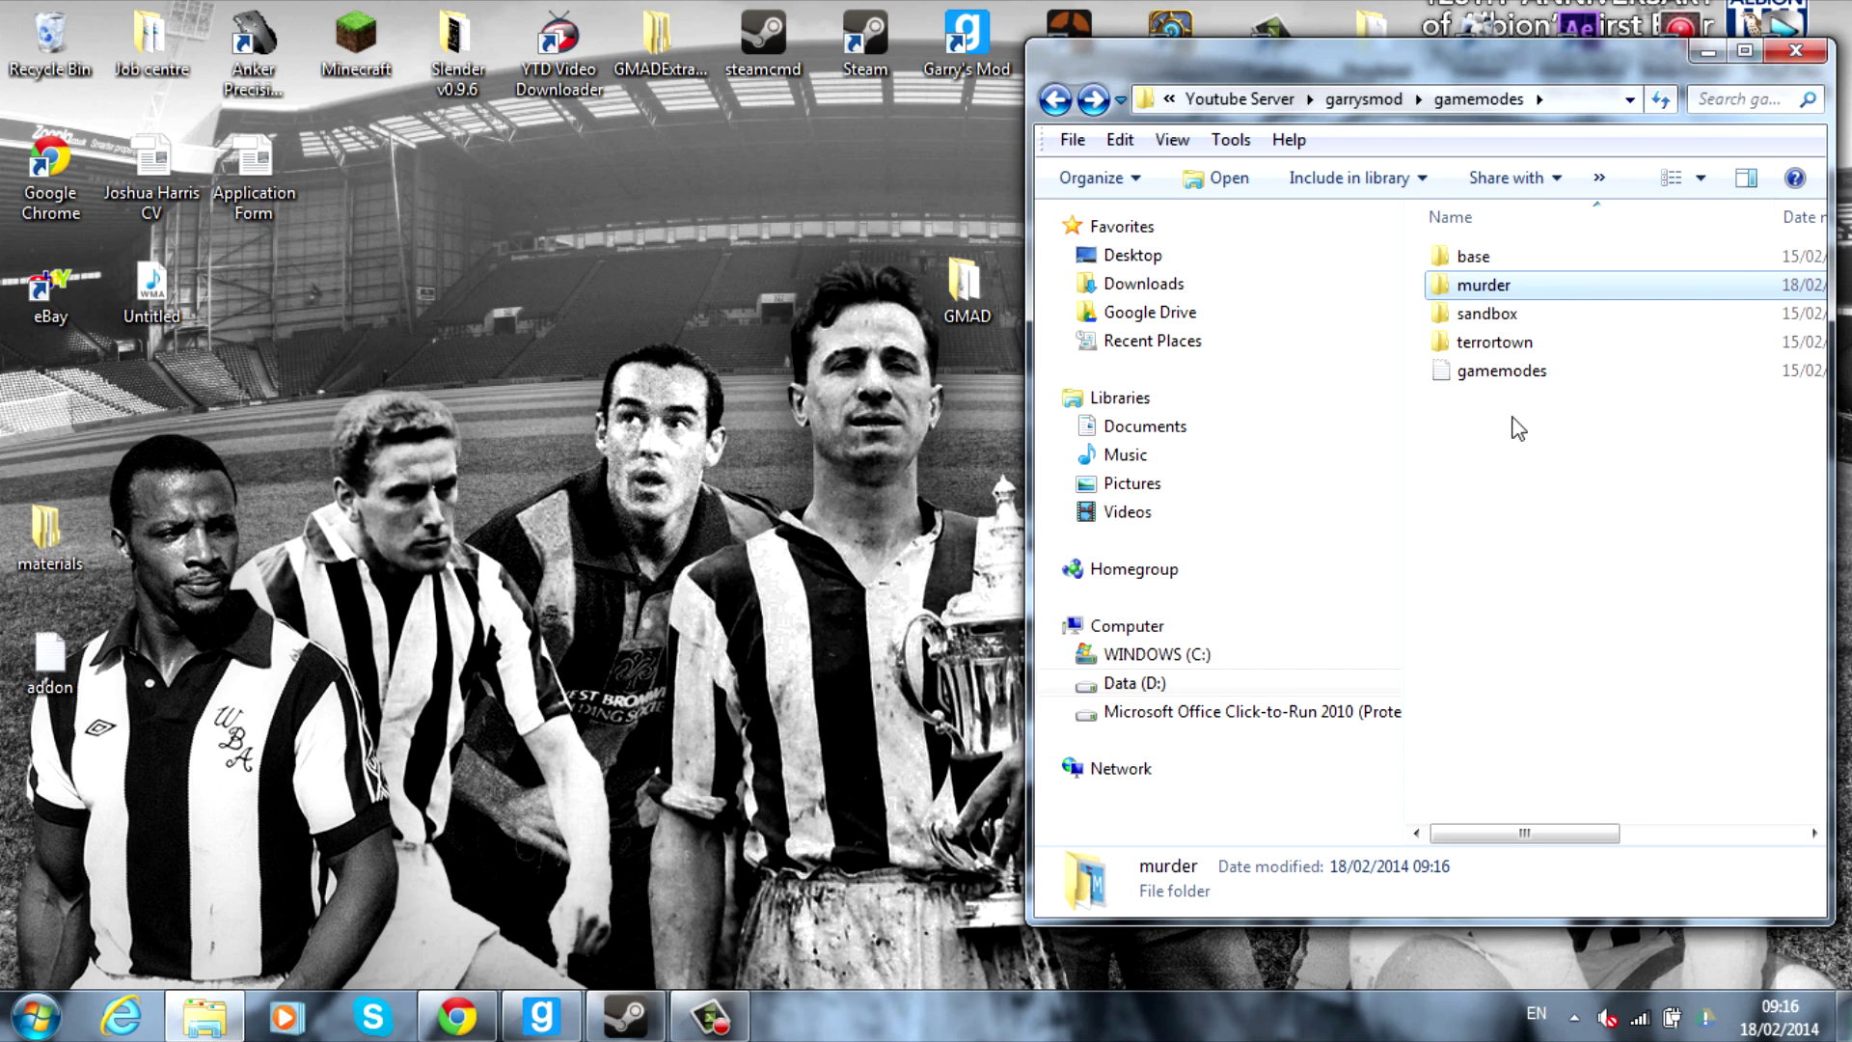
click(1056, 99)
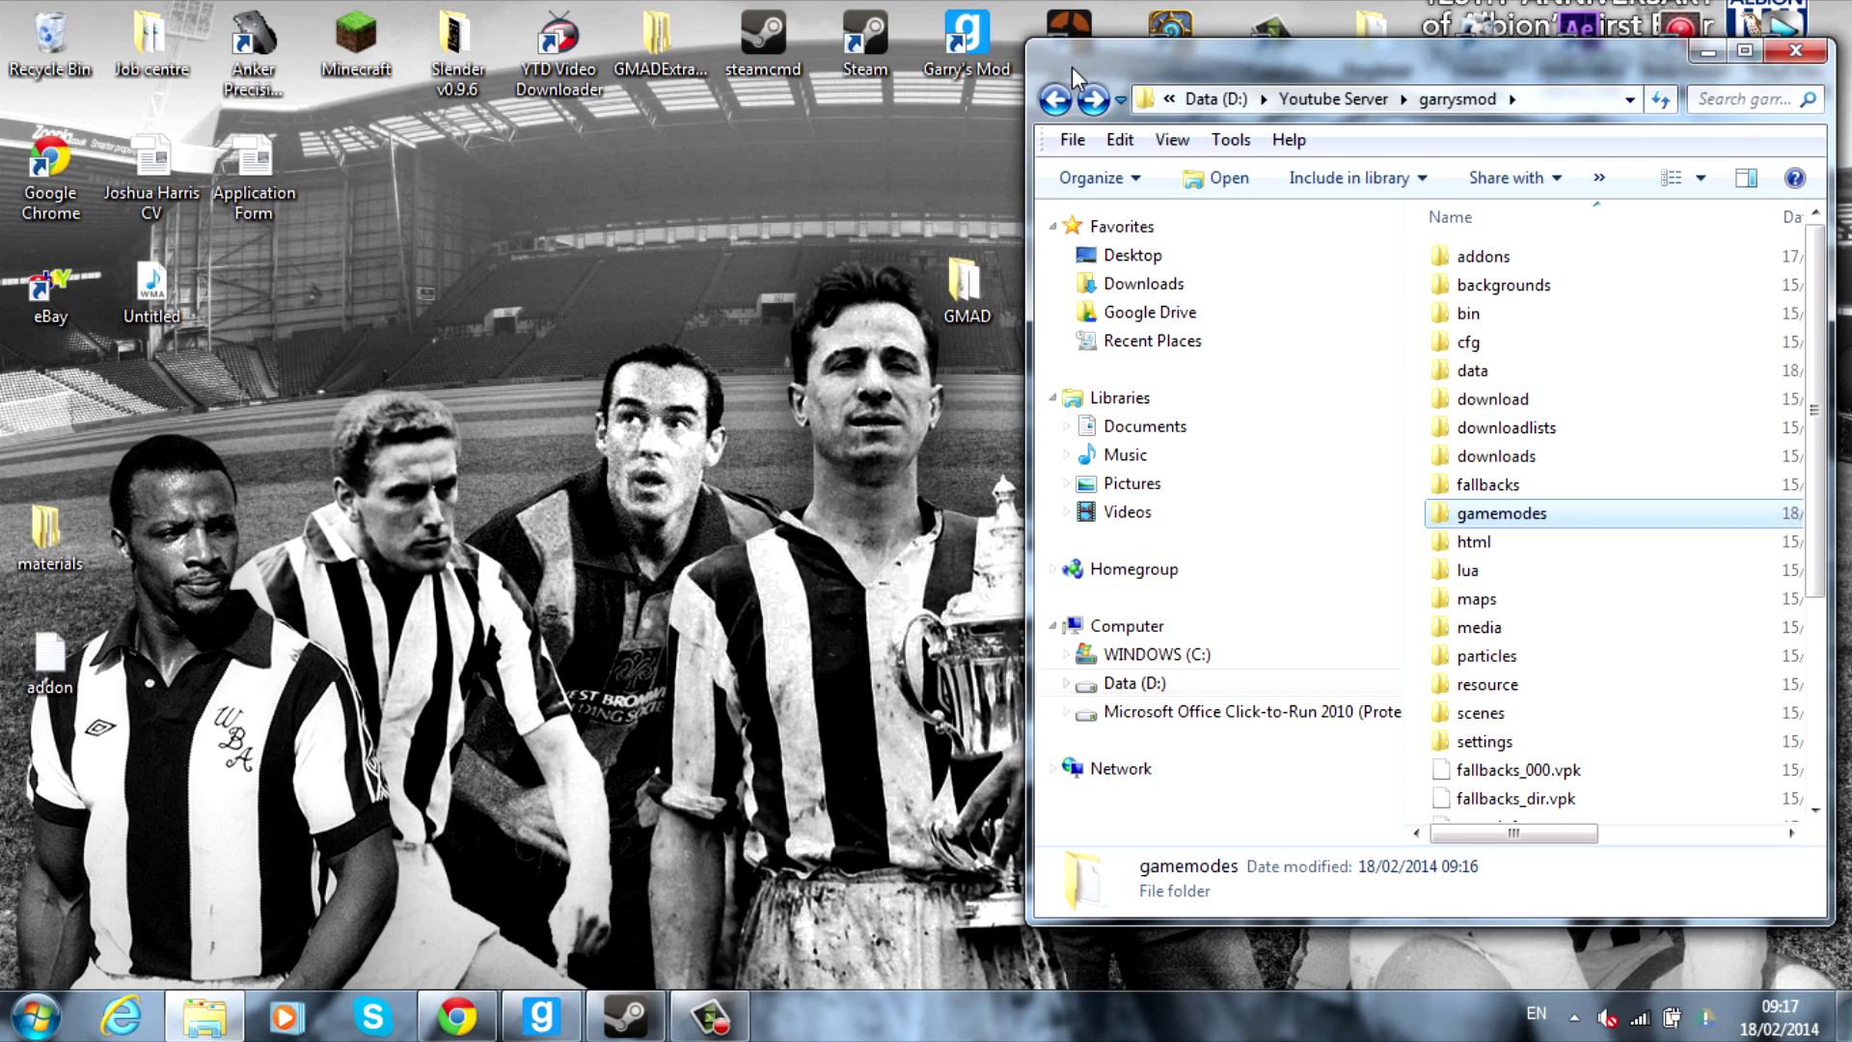
Return to the Youtube Server folder and bring up the context menu for the Start batch file.
click(1055, 99)
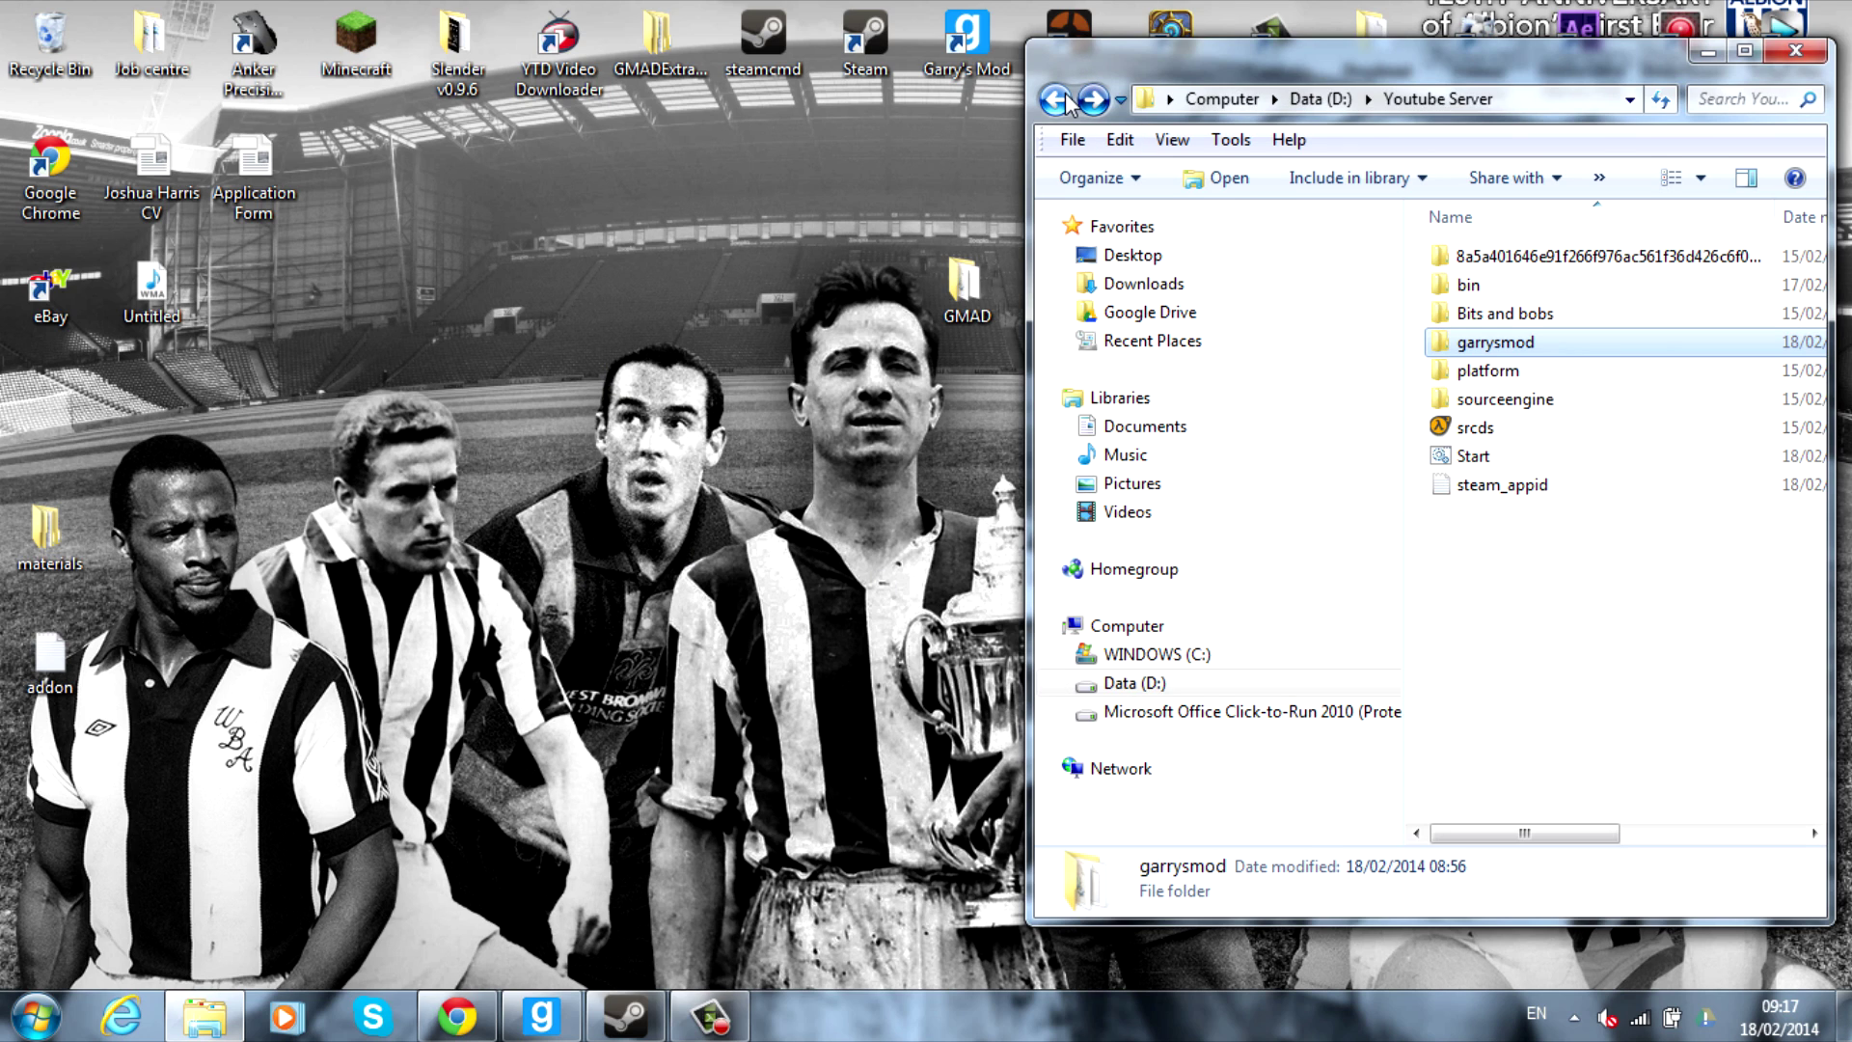
right_click(1474, 455)
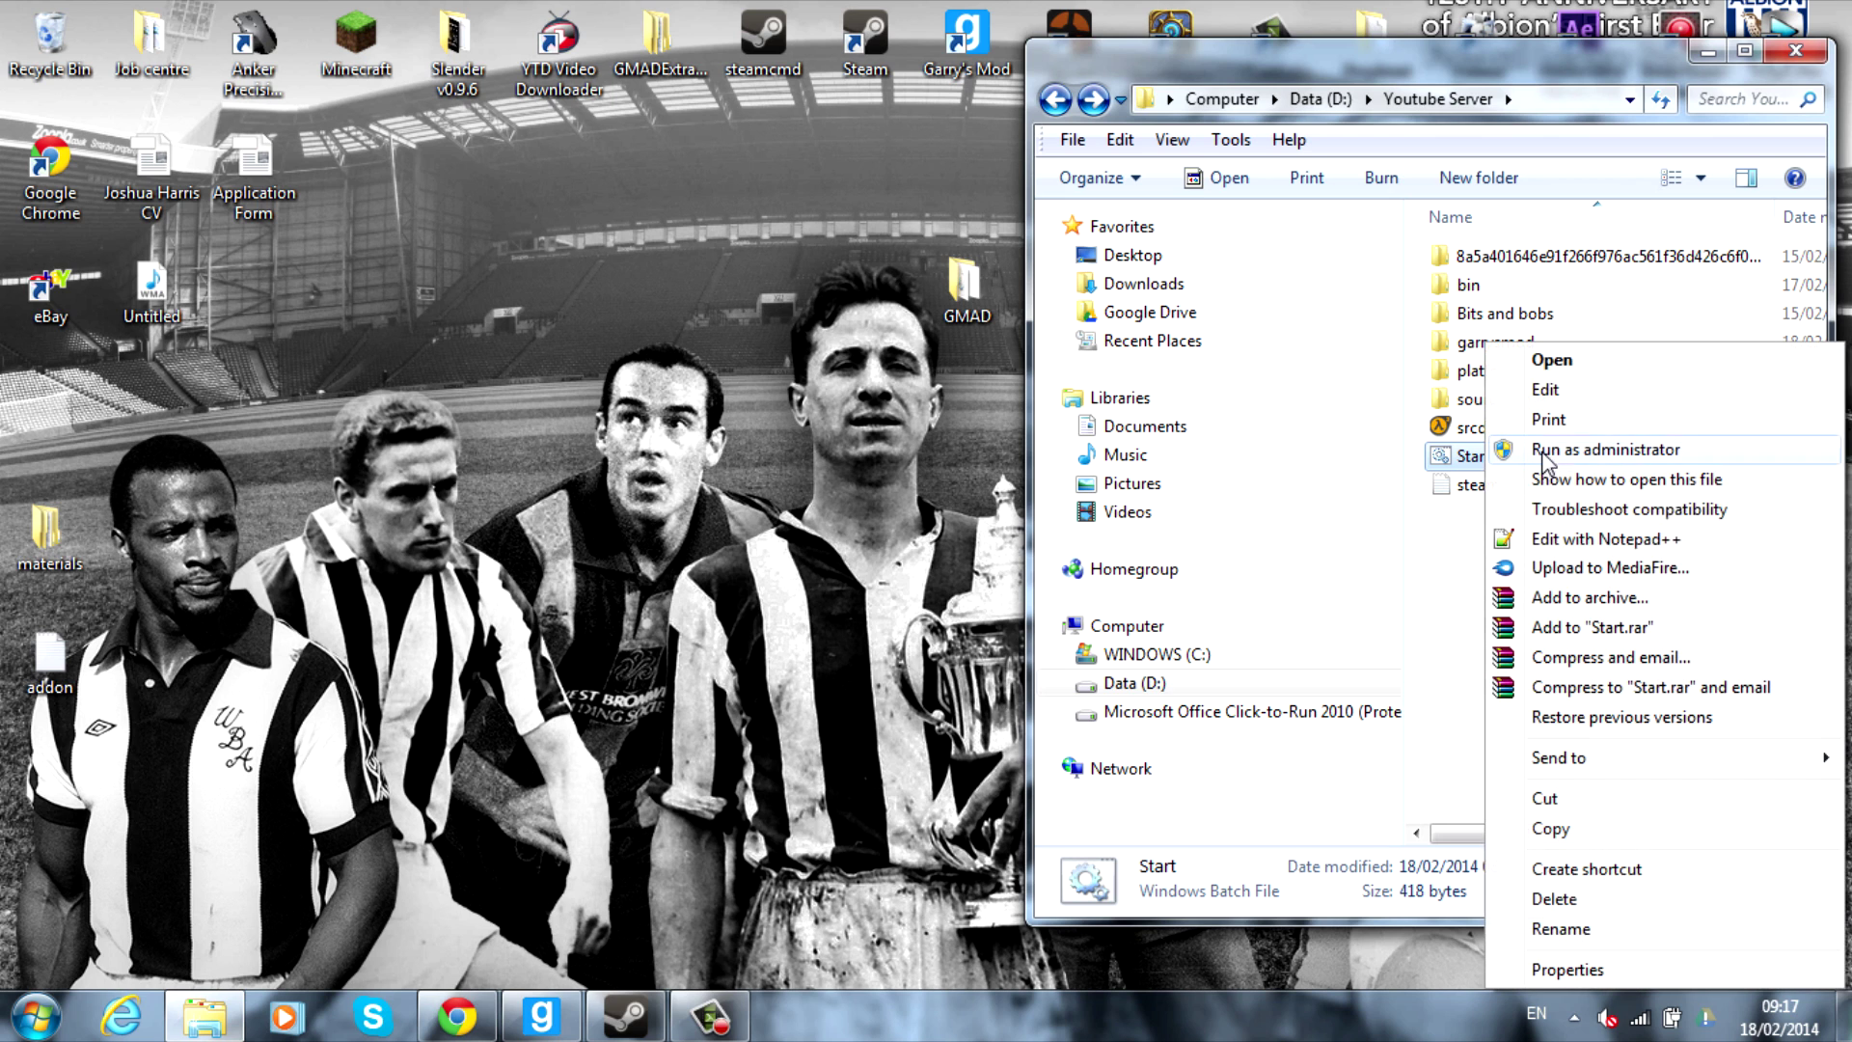
Open Start.bat to inspect line 8's +gamemode value, and check the server's garrysmod/gamemodes folder.
click(1653, 542)
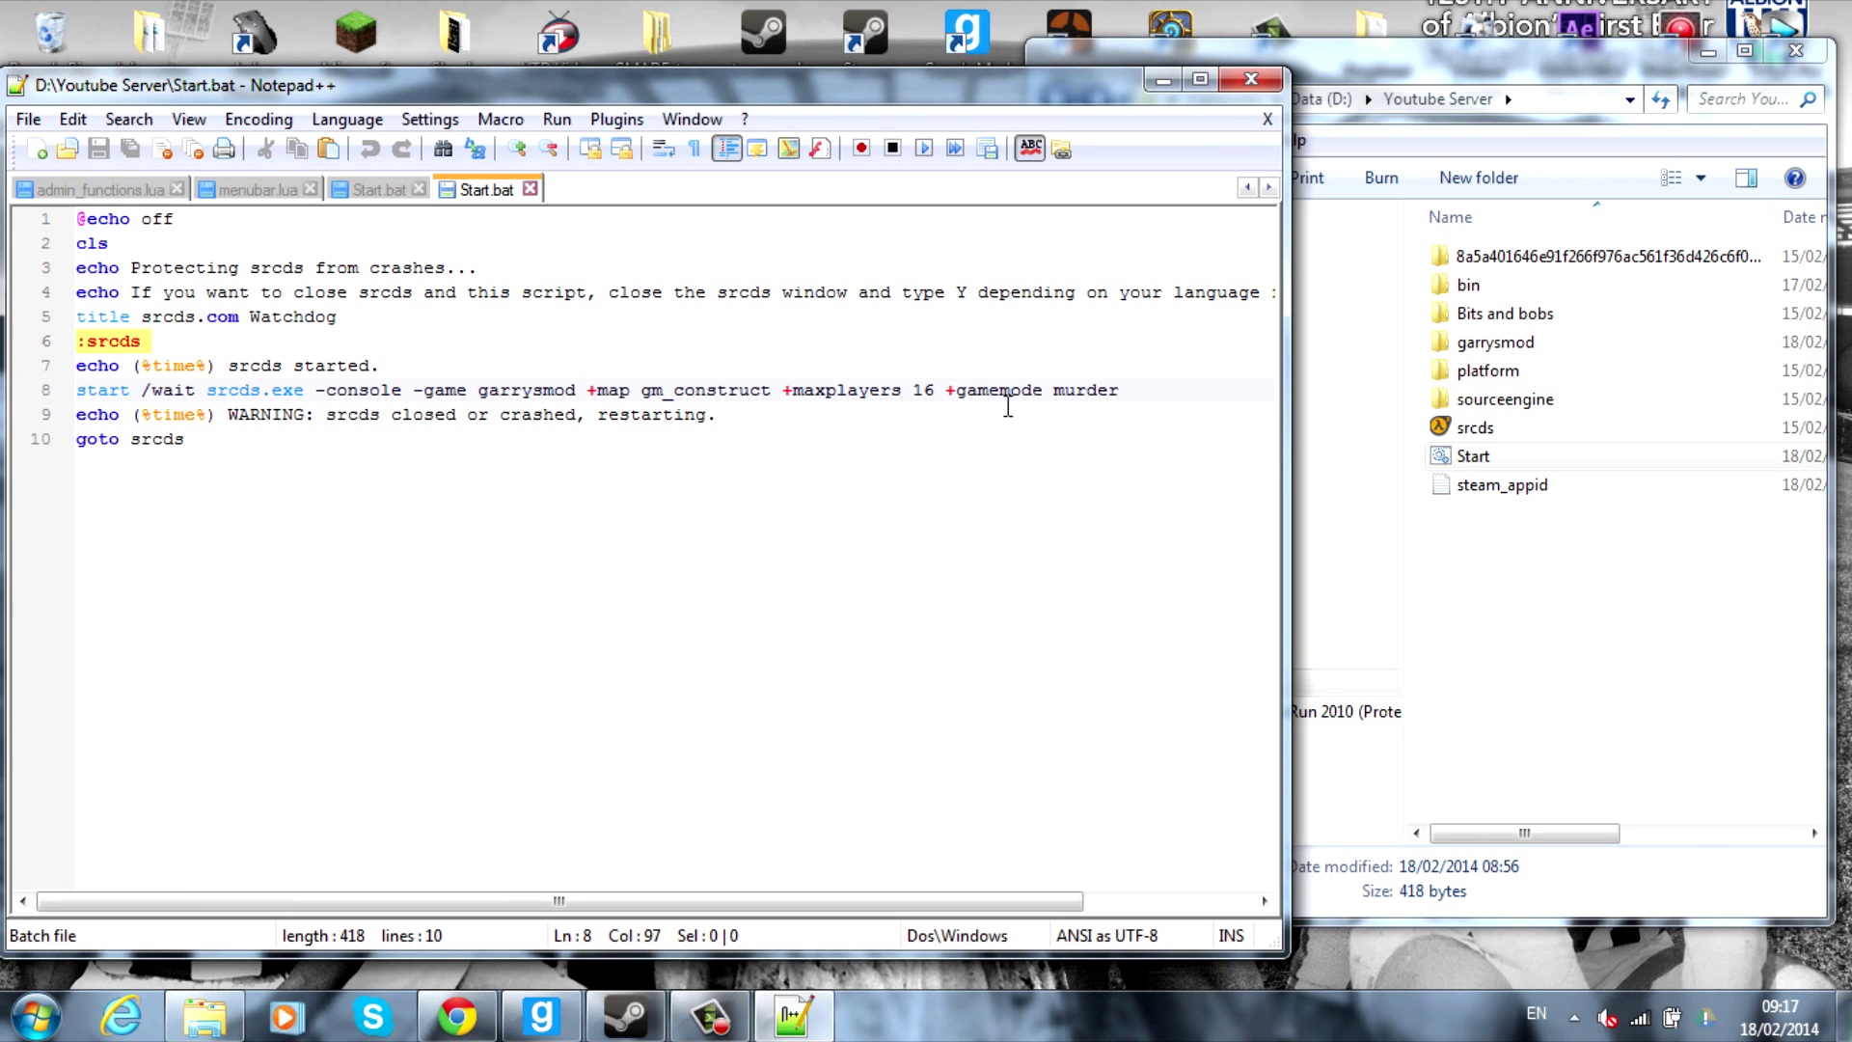
drag(950, 389, 1126, 401)
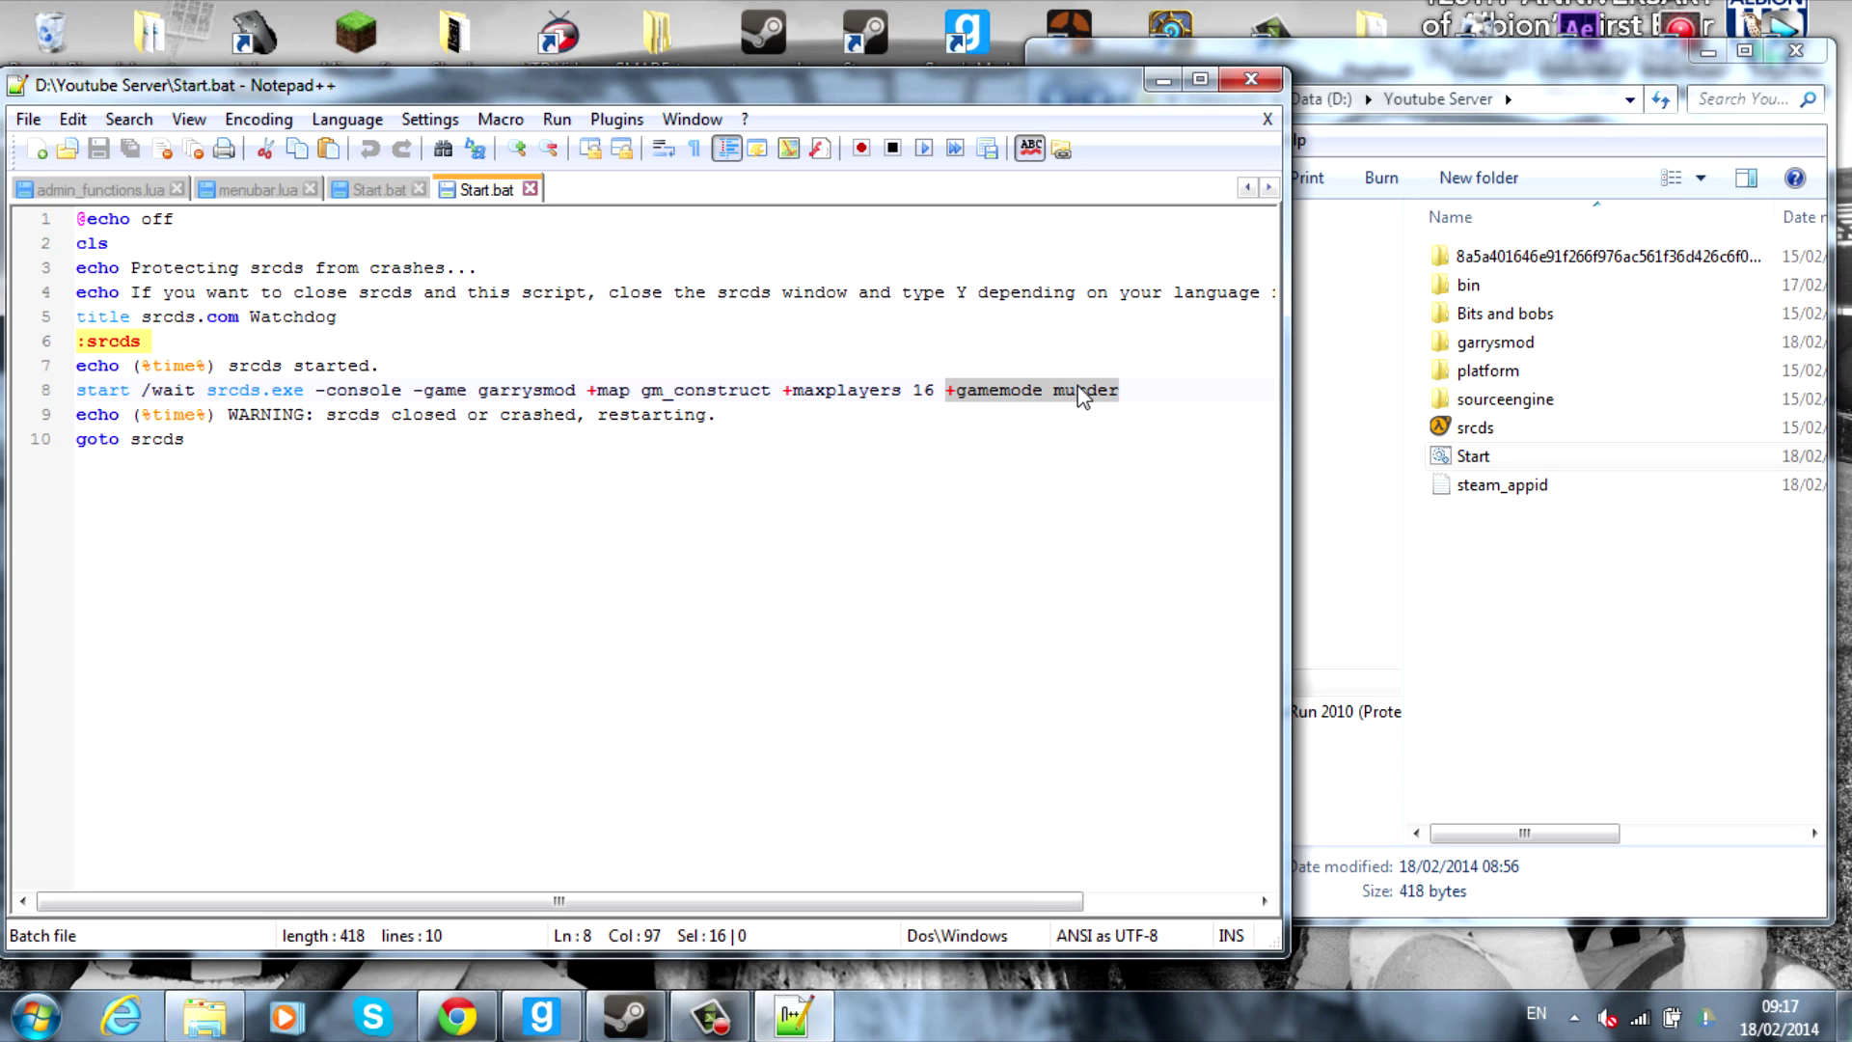
click(1123, 389)
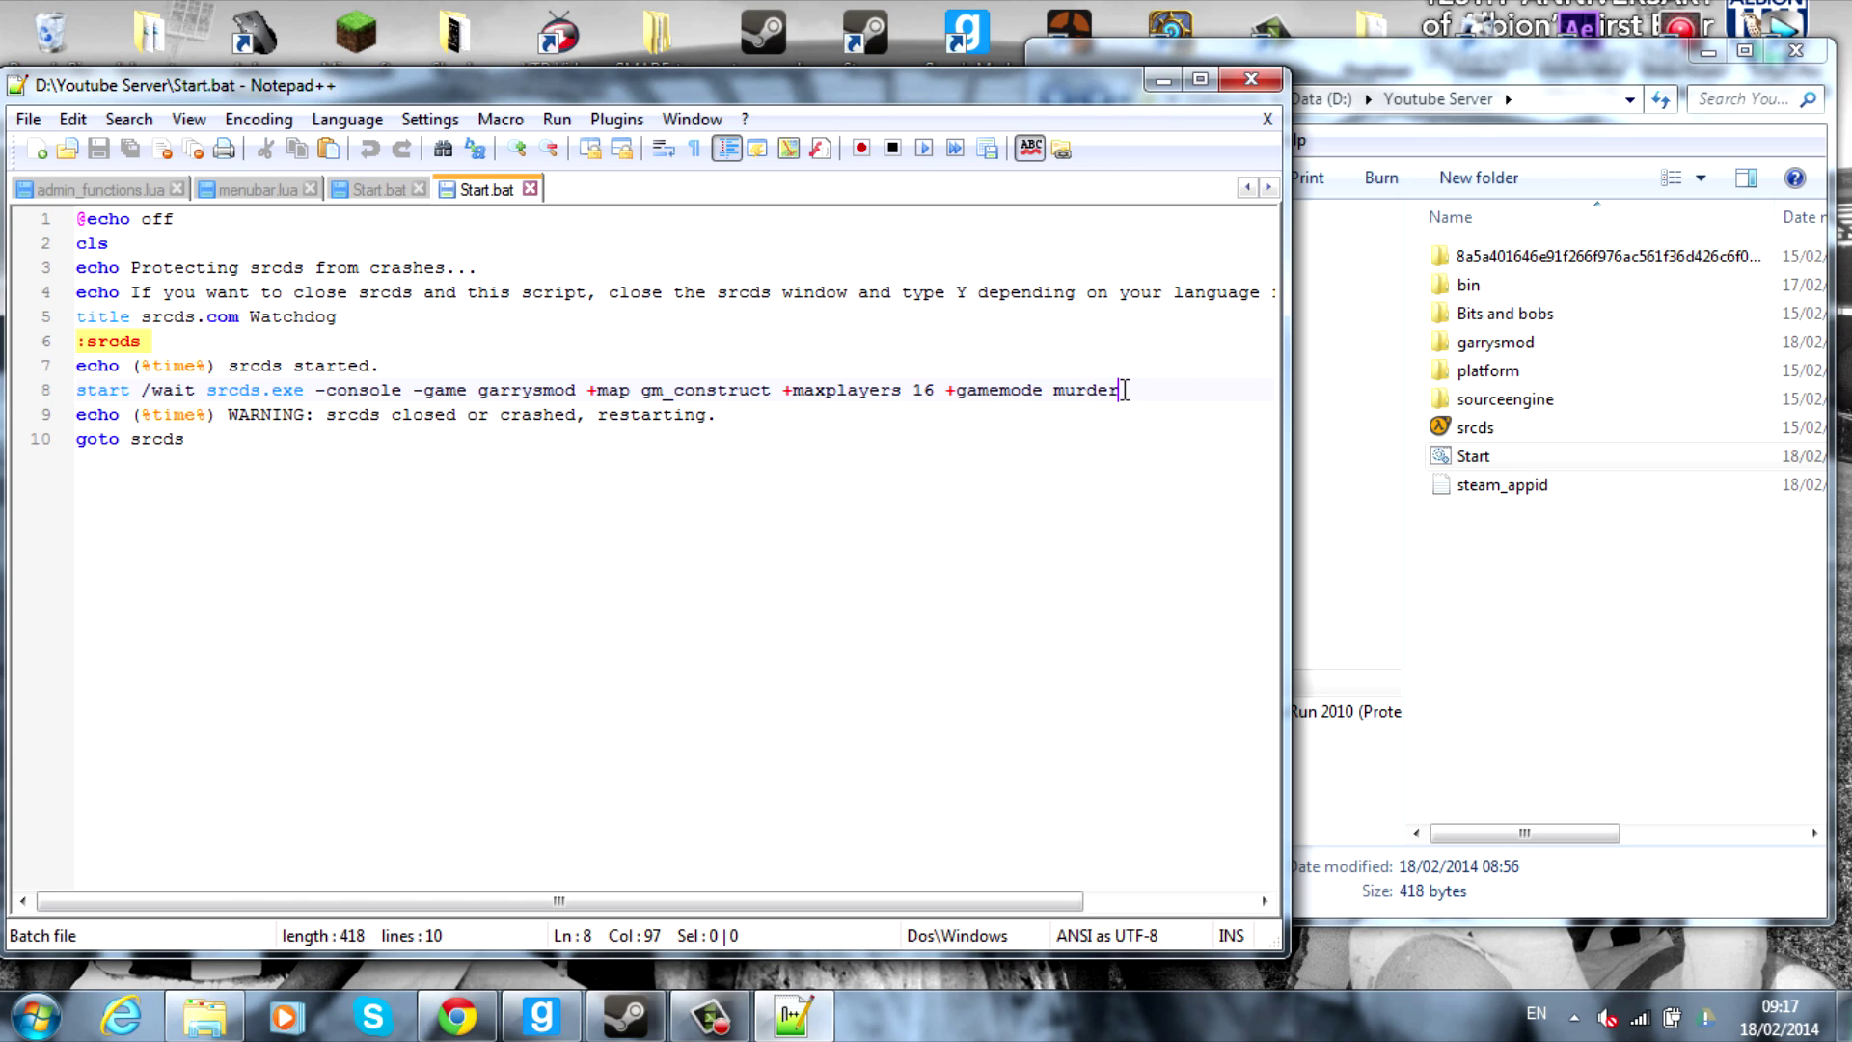
key(BackSpace)
key(BackSpace)
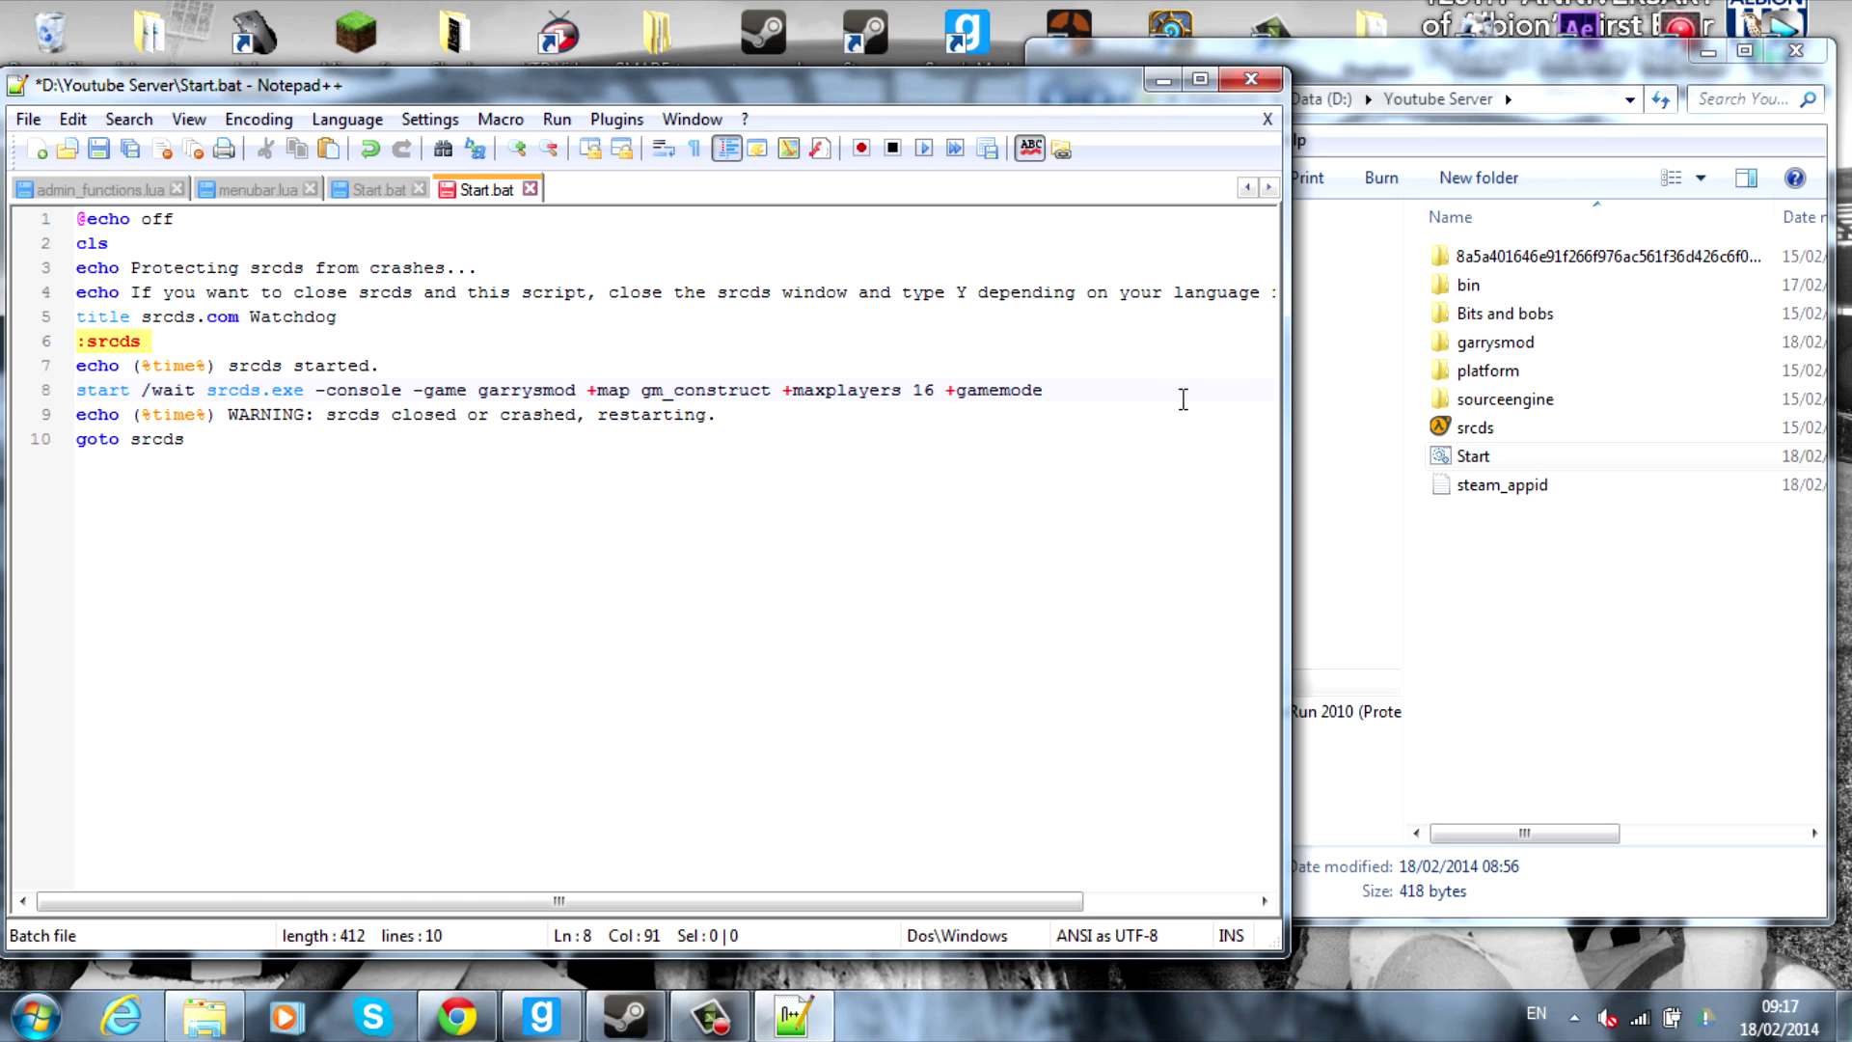
text(sandbox)
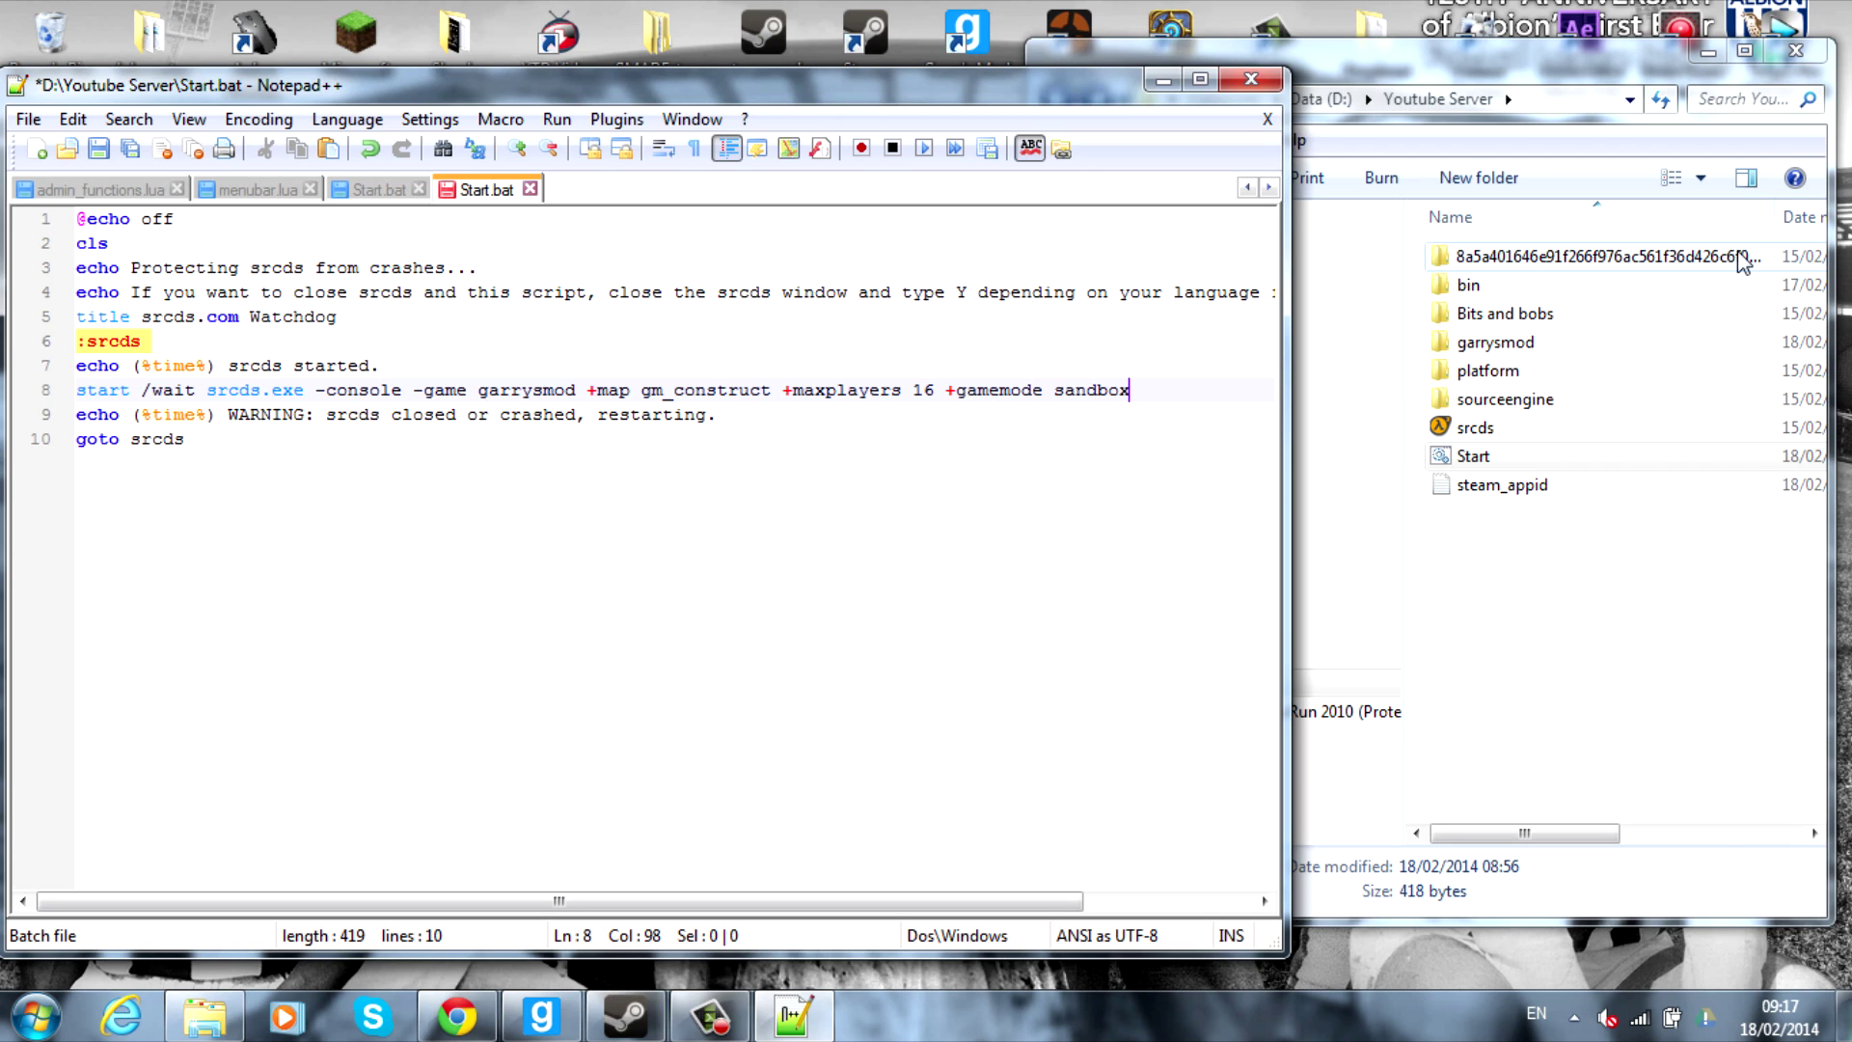
double_click(1544, 350)
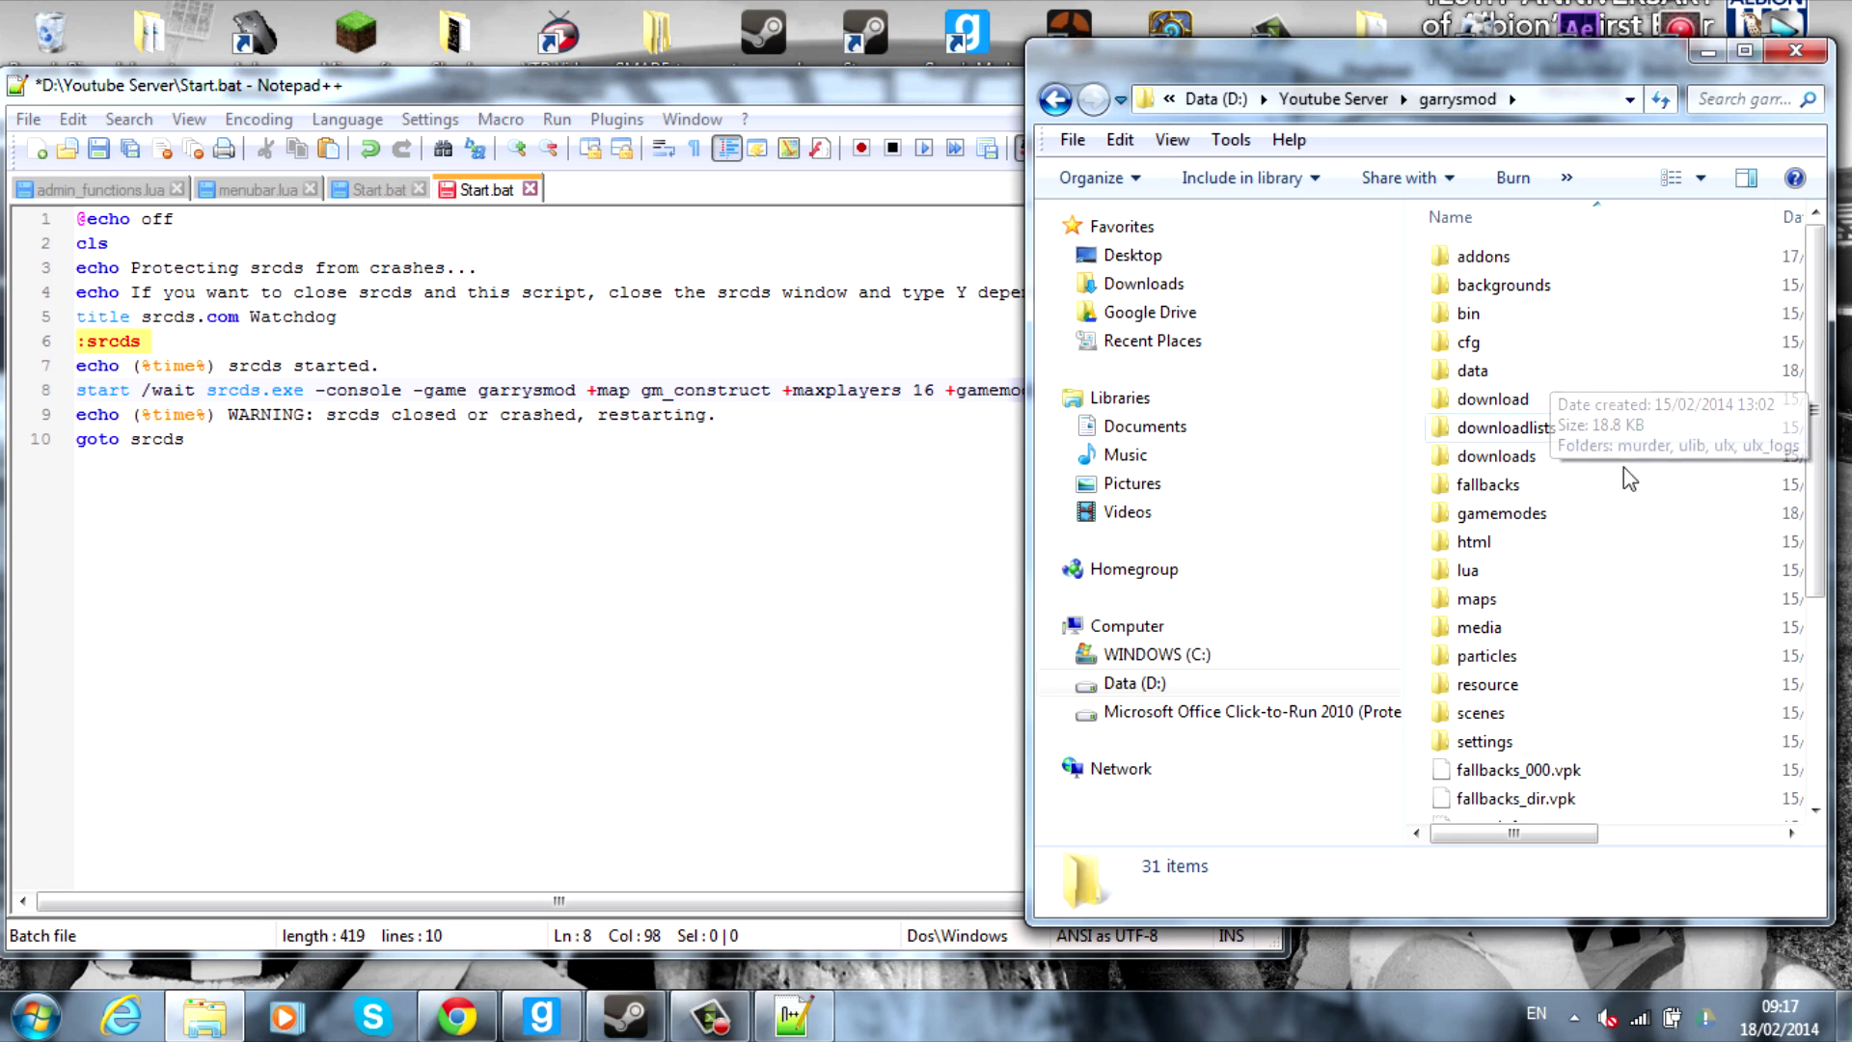
double_click(1542, 514)
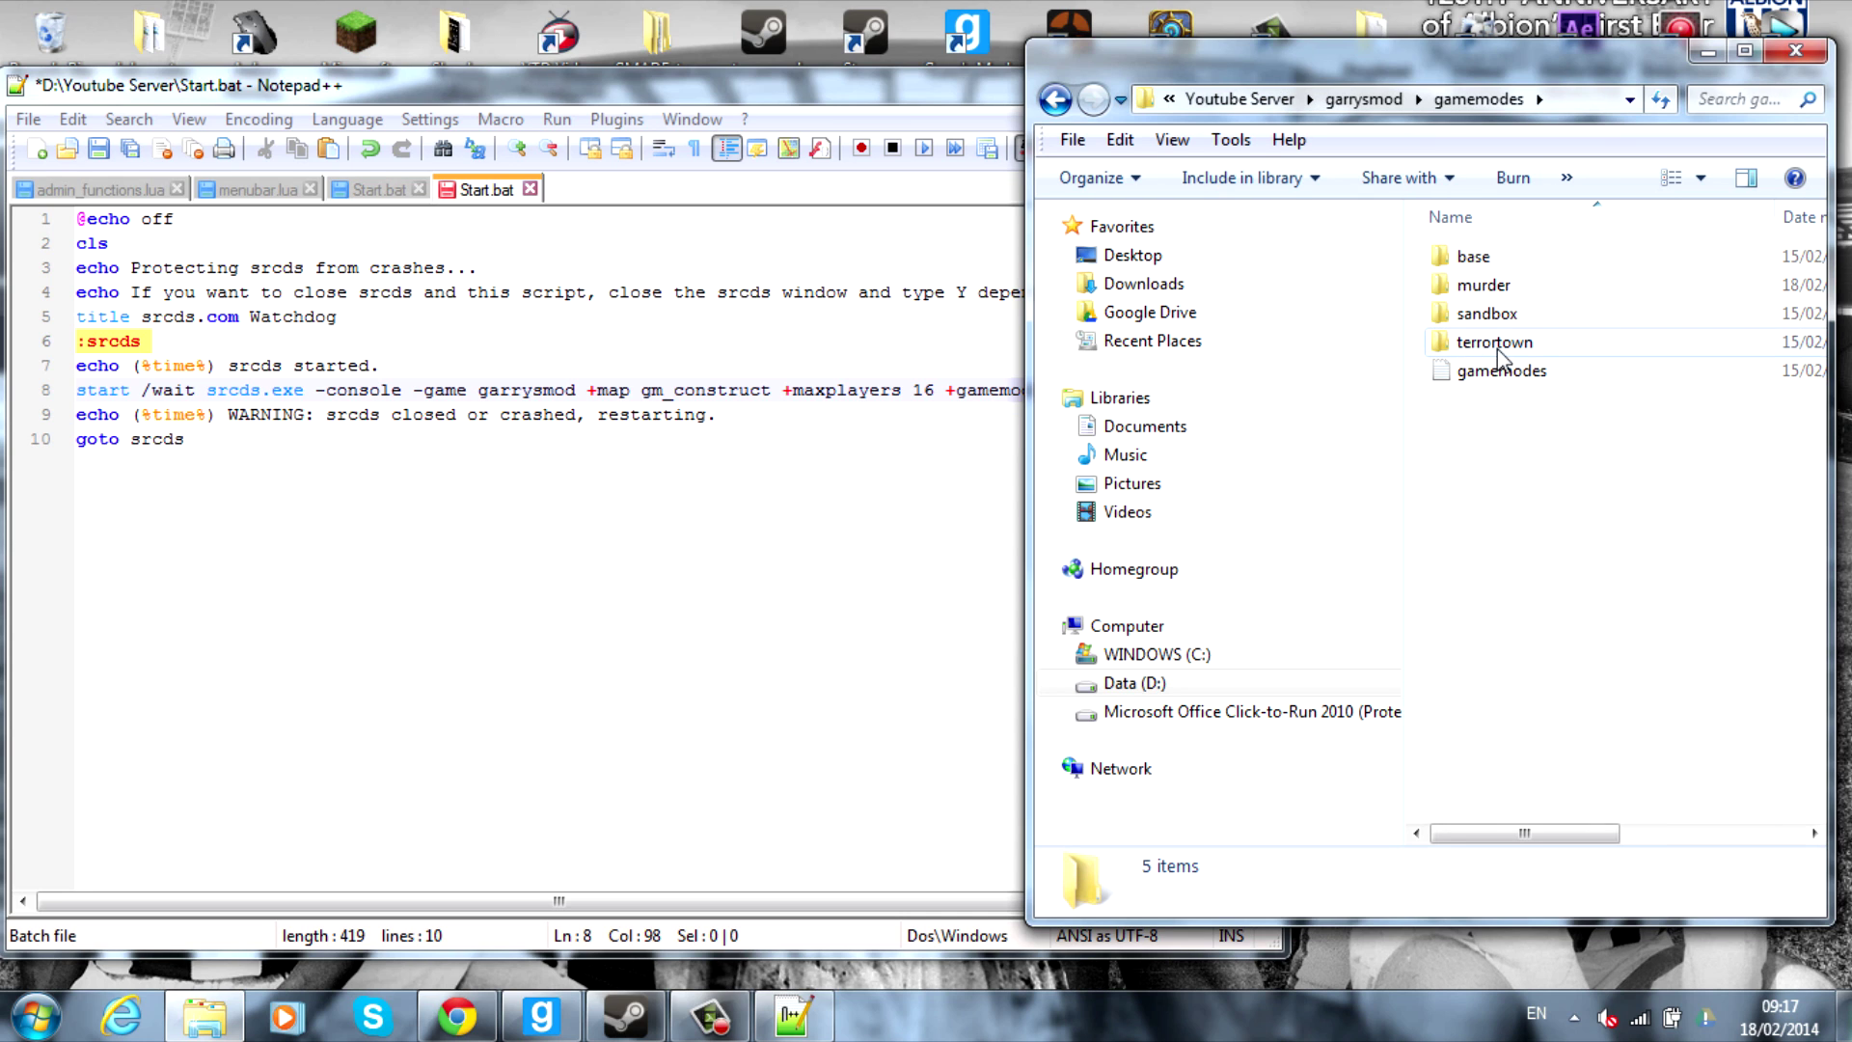
Replace 'sandbox' with 'murder' after +gamemode on line 8 and save Start.bat.
click(765, 541)
drag(1172, 390, 1056, 392)
key(BackSpace)
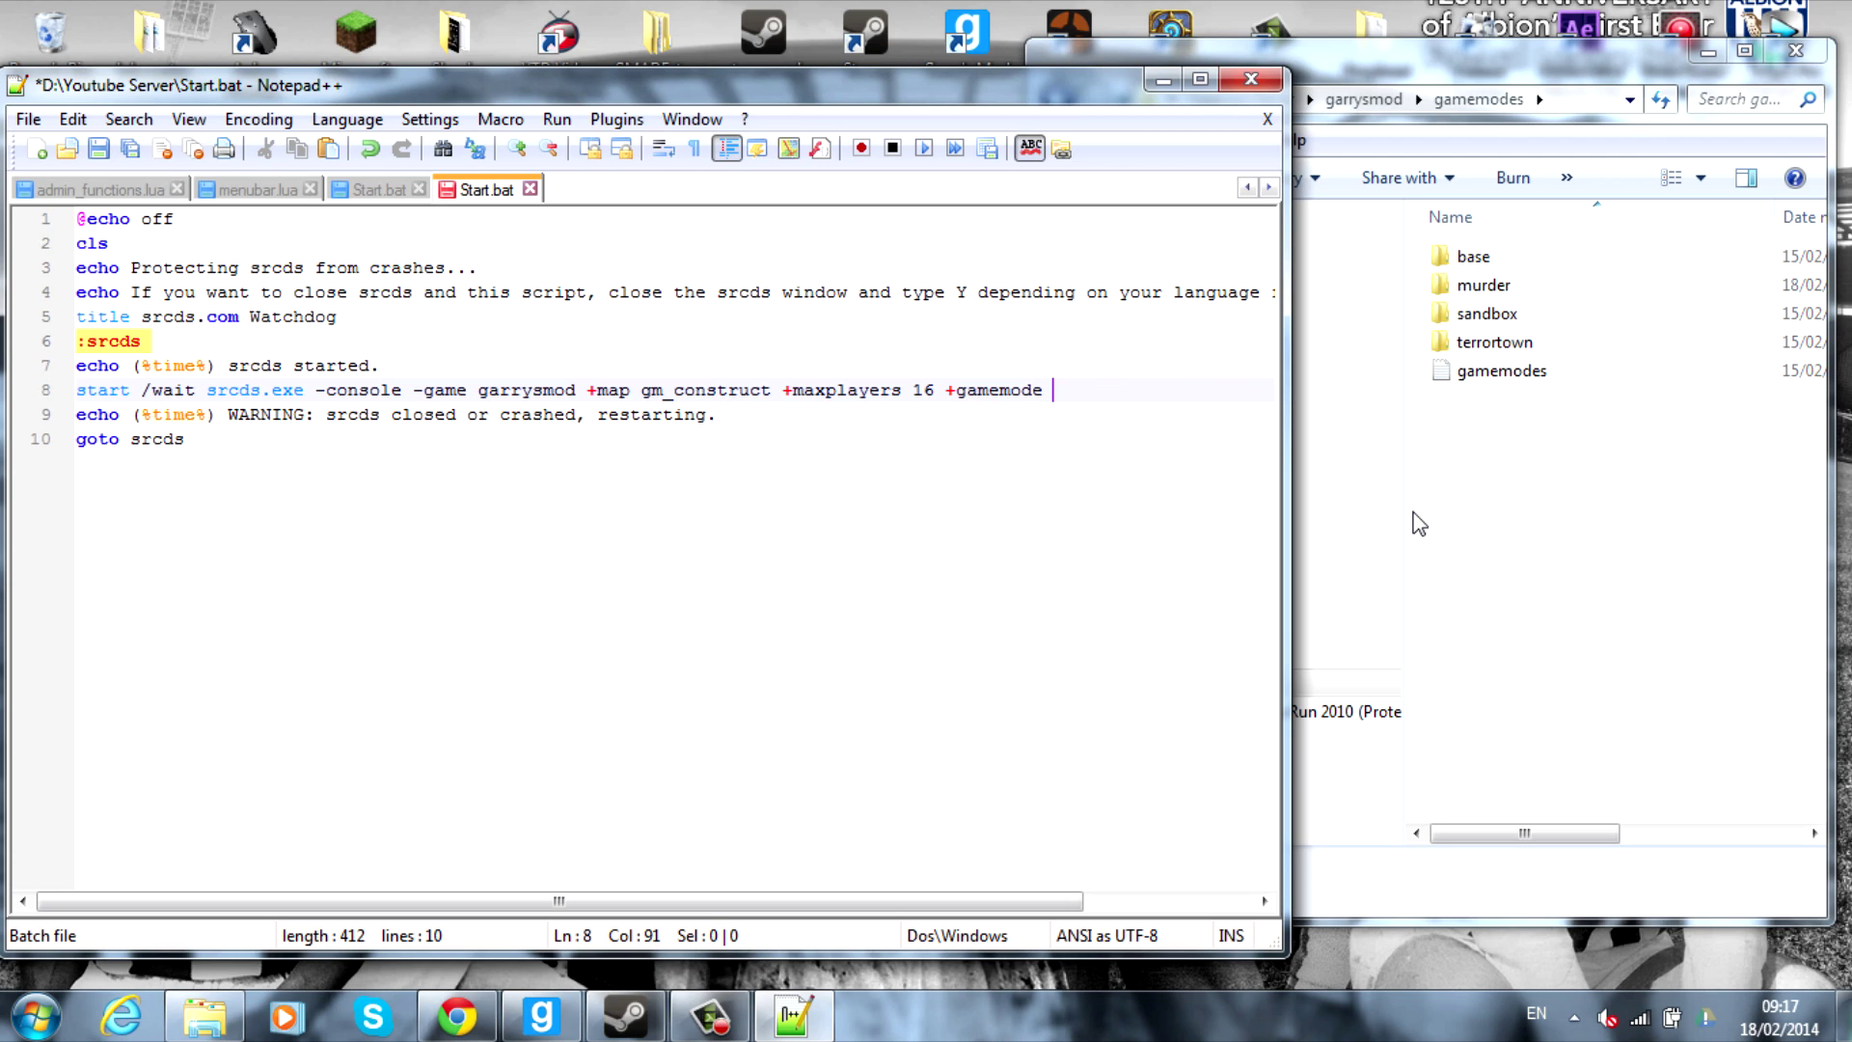
text(muderrde)
key(BackSpace)
key(BackSpace)
text(der)
click(104, 152)
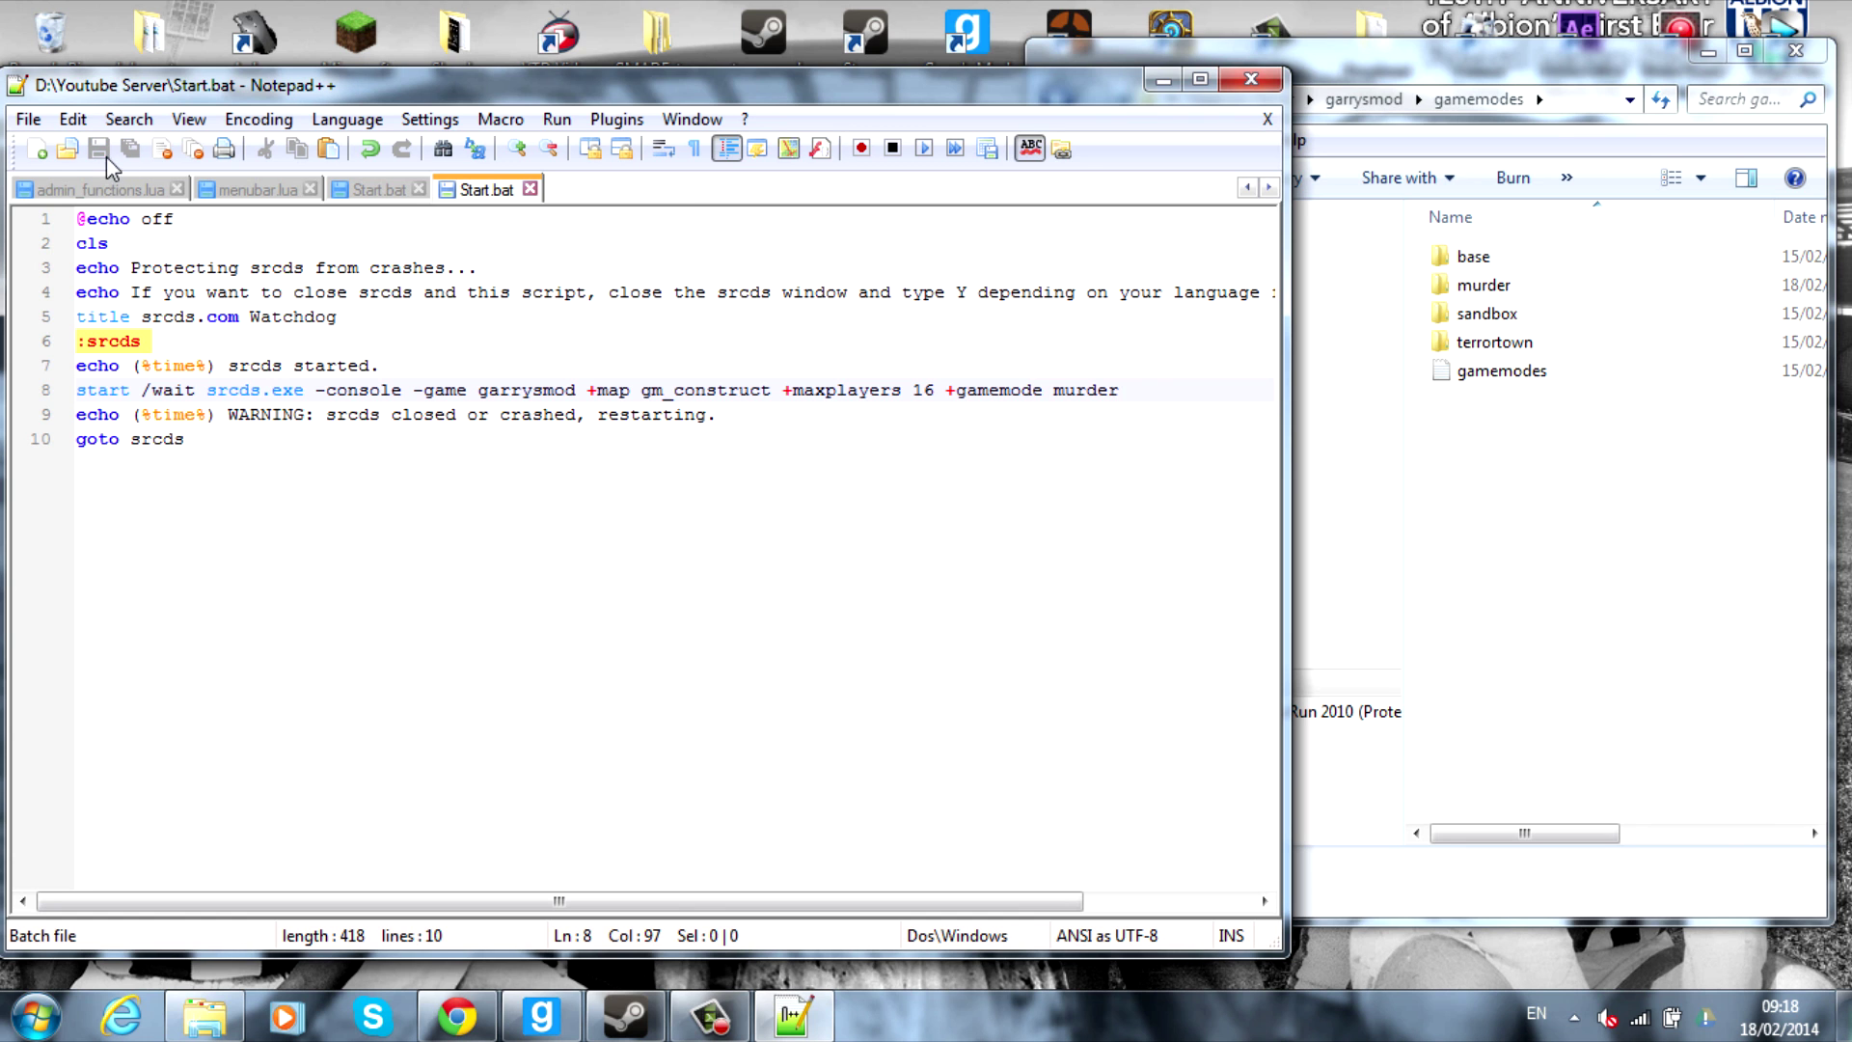
Close Notepad++ and run Start.bat from the Youtube Server folder to launch the dedicated server.
click(1251, 79)
click(1251, 96)
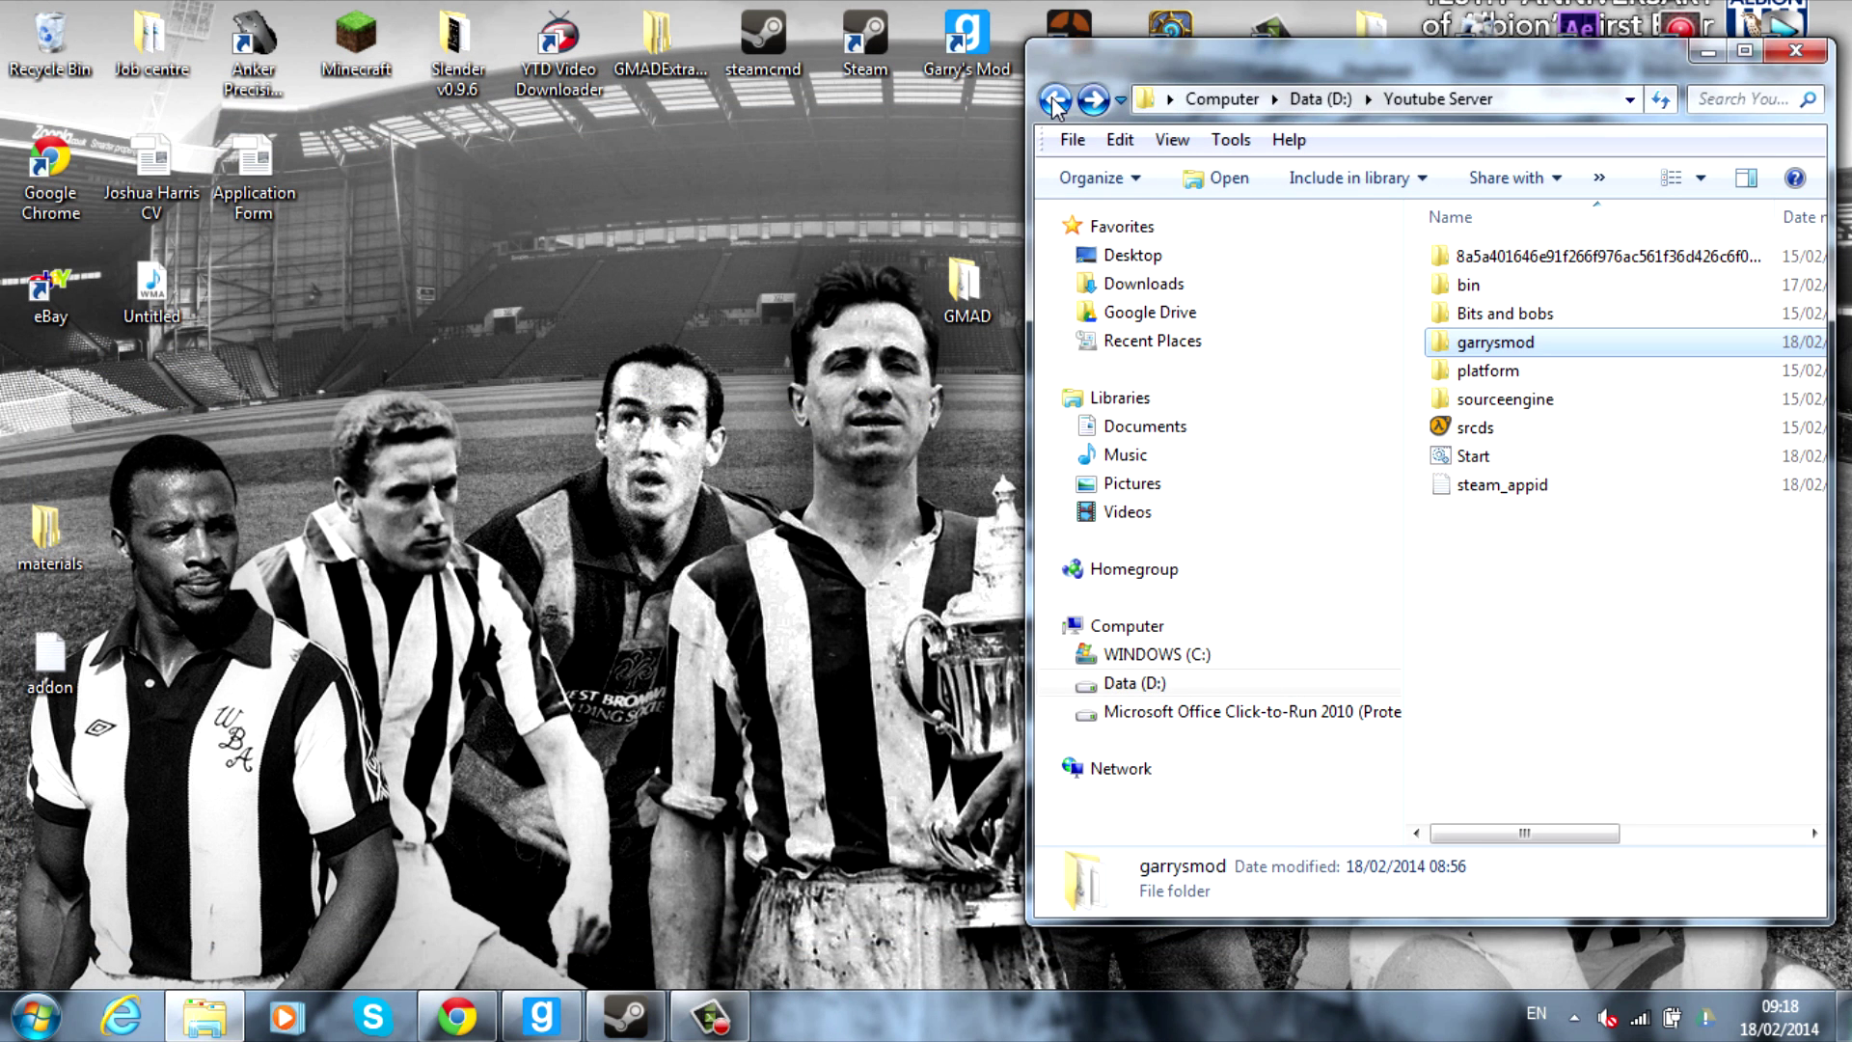
double_click(1507, 461)
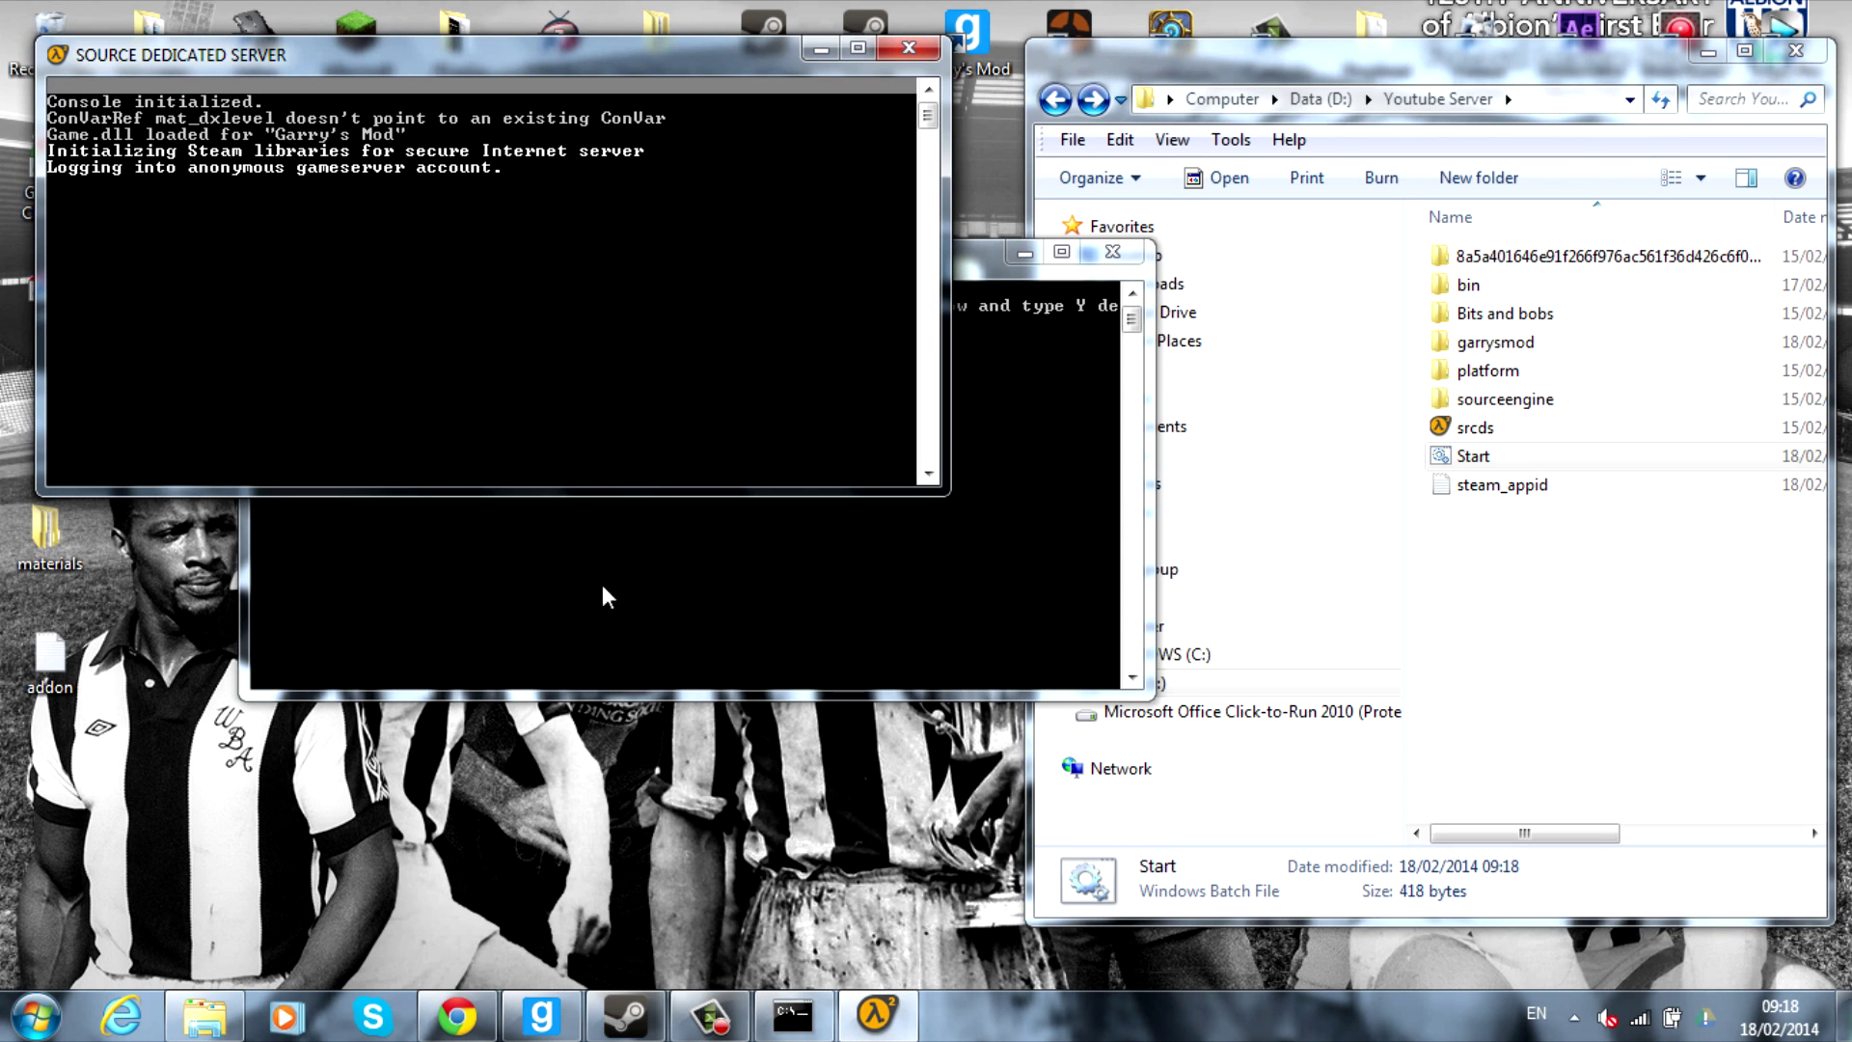
In Garry's Mod, filter servers to Local Network and open the Murder gamemode's server list.
click(541, 1014)
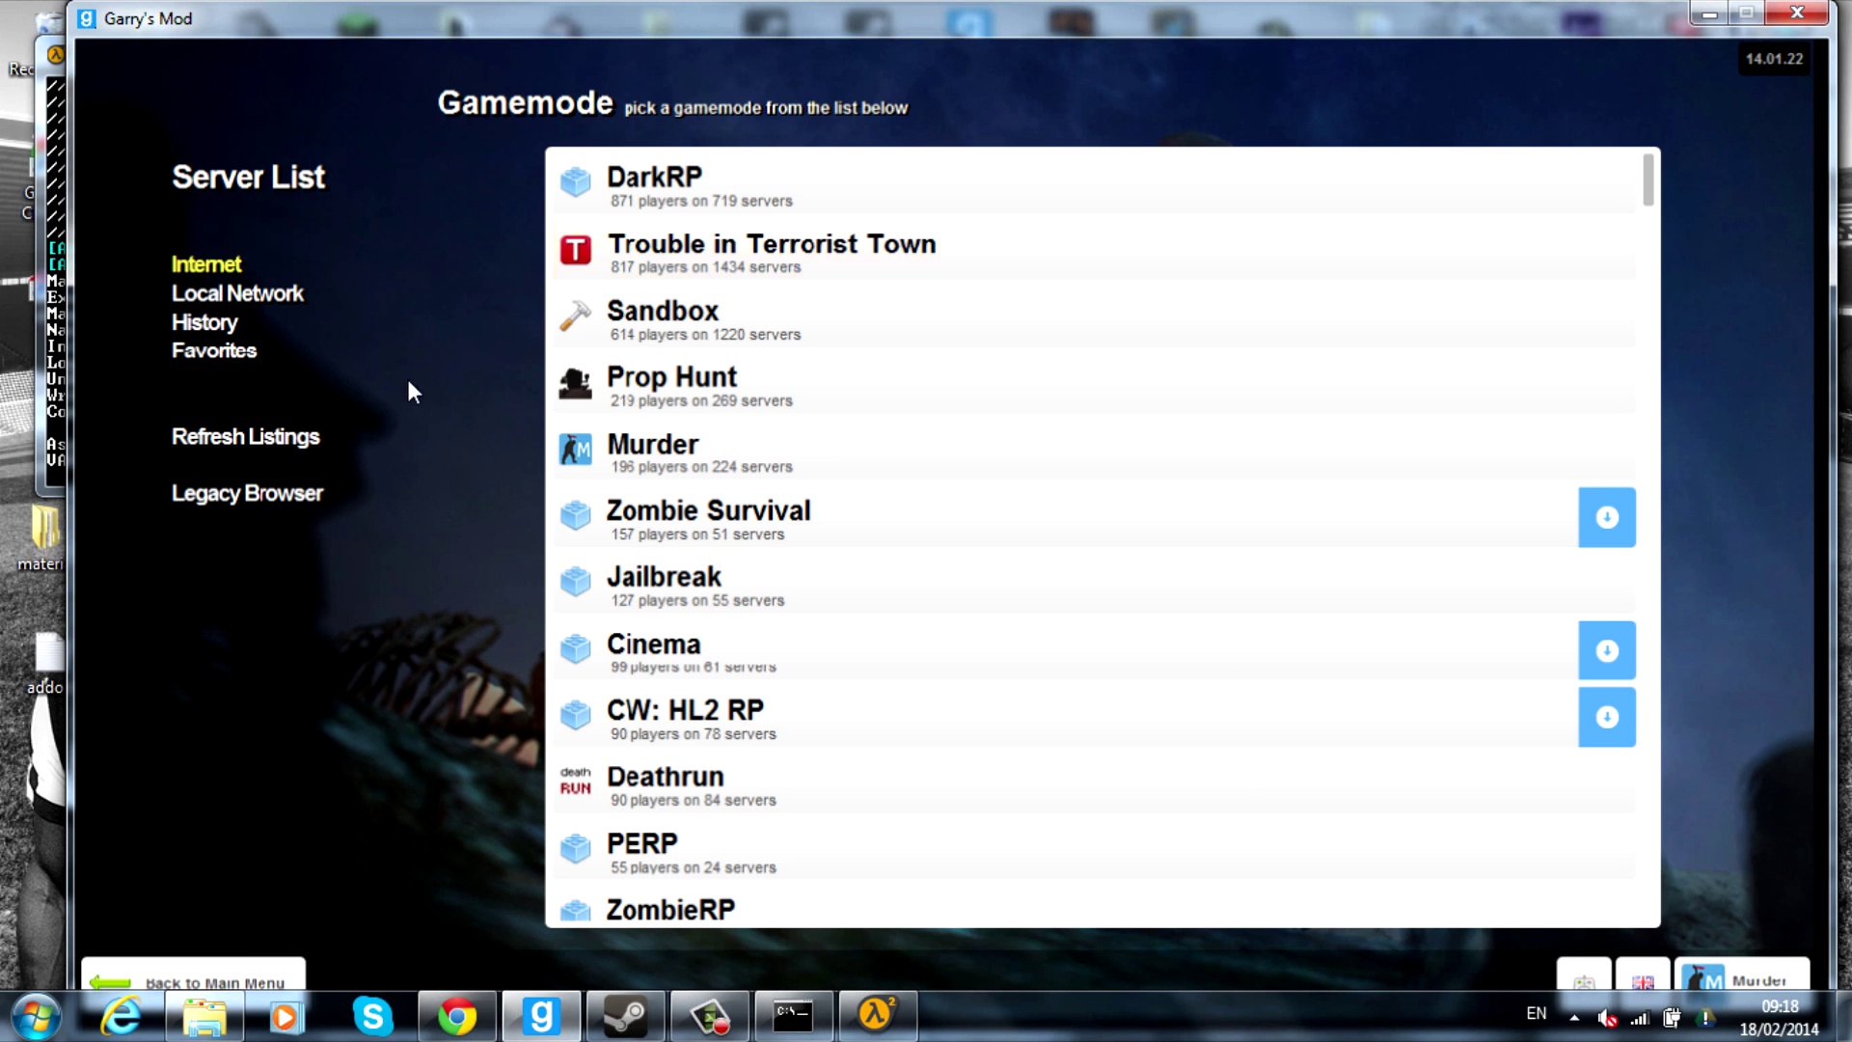
click(233, 299)
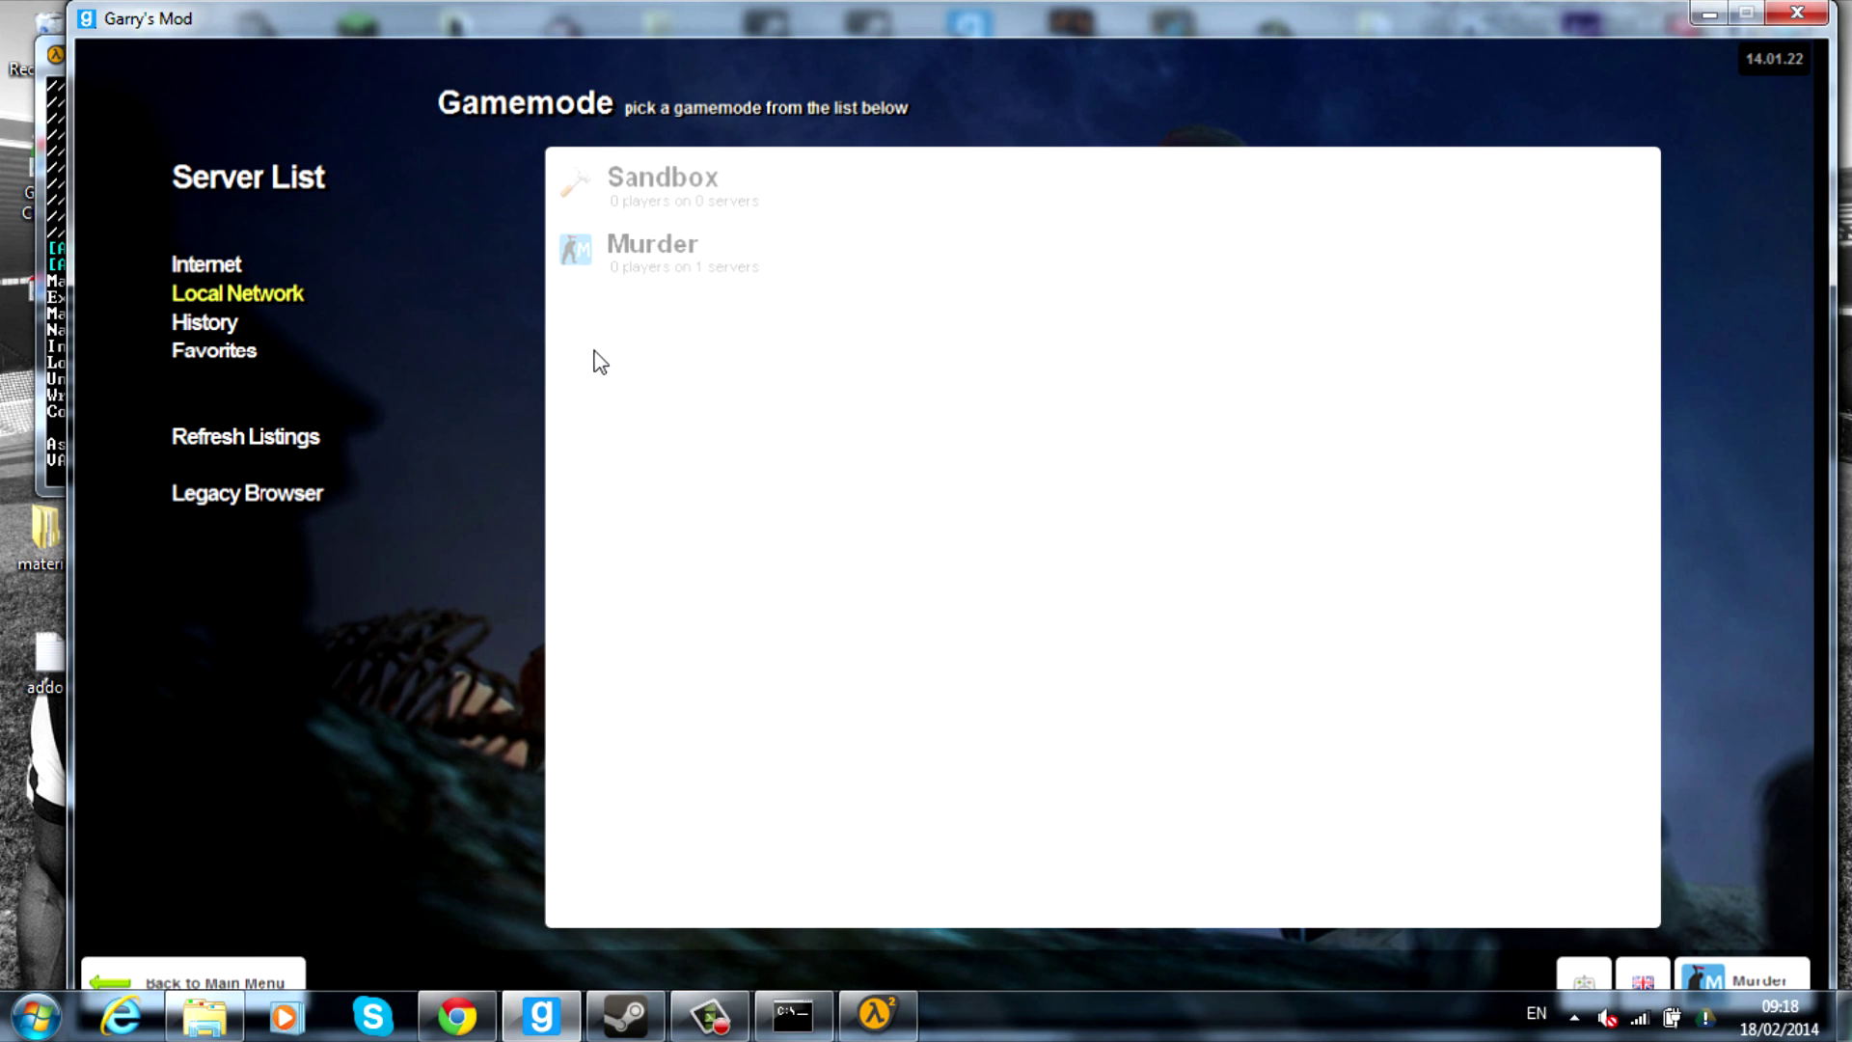
click(628, 259)
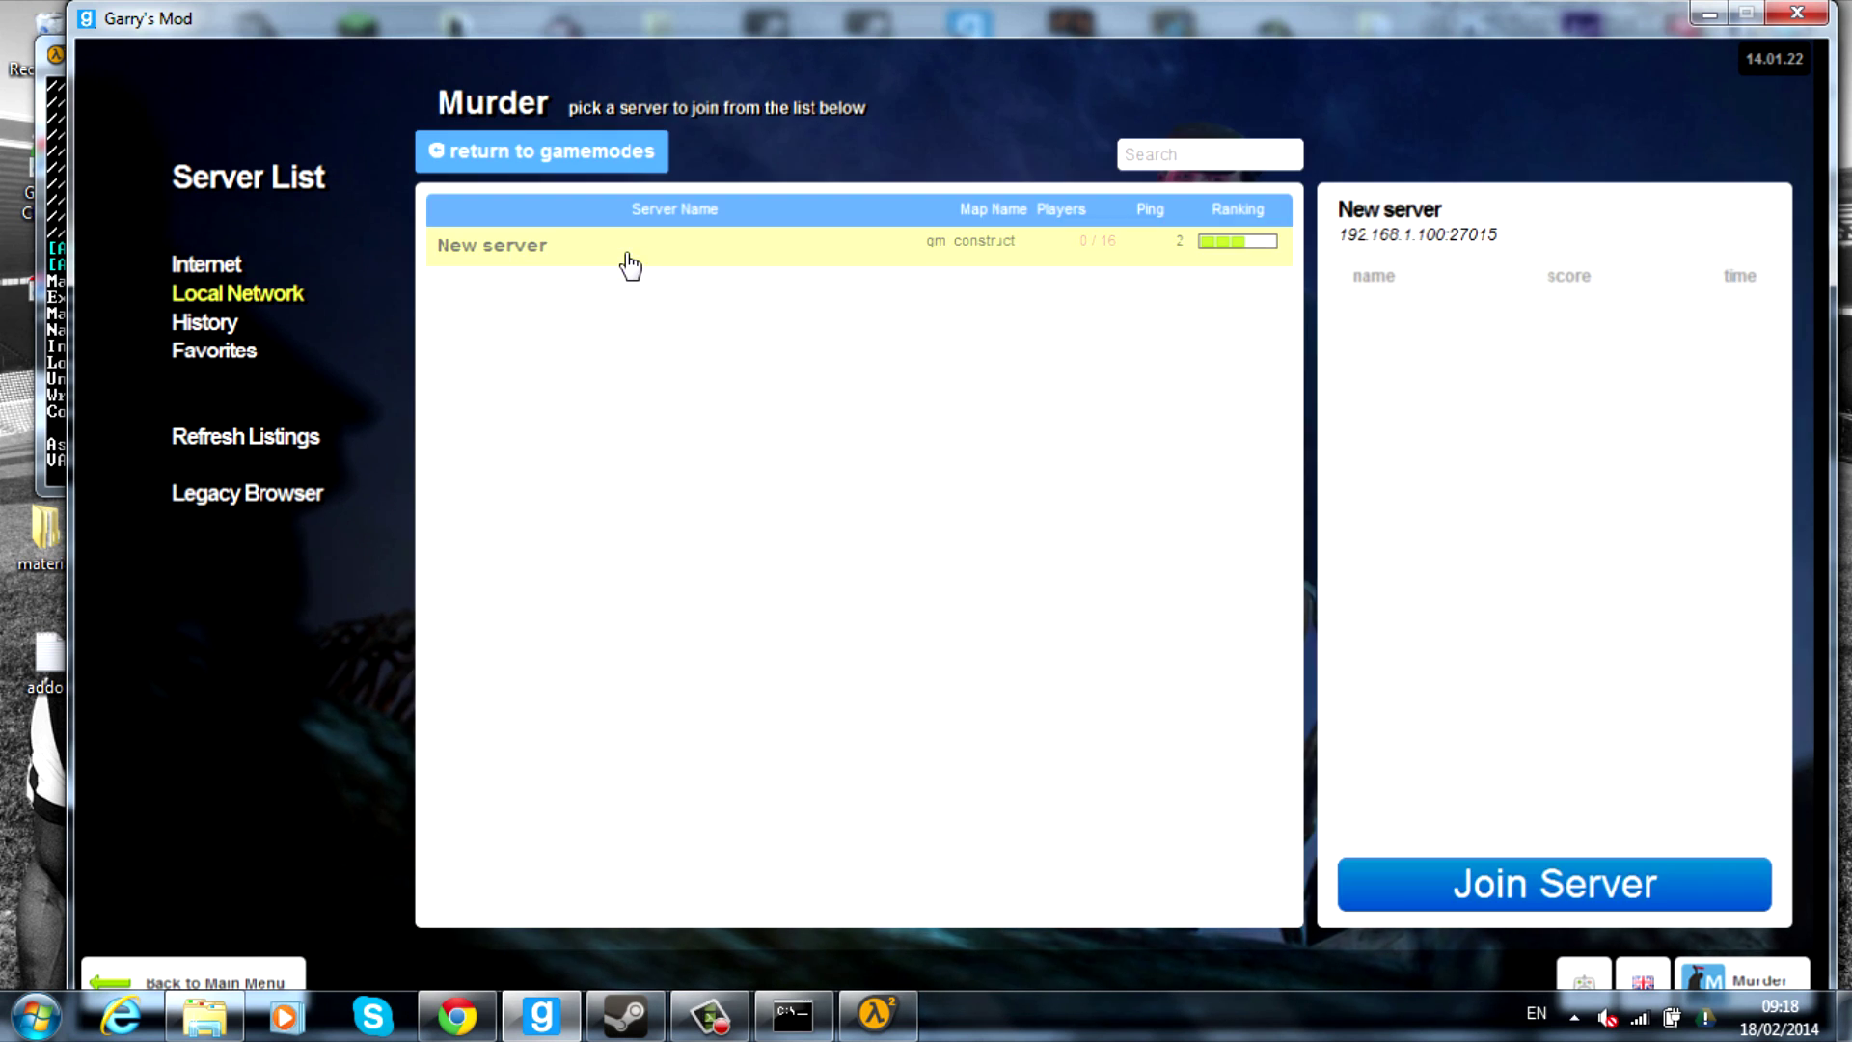
click(482, 151)
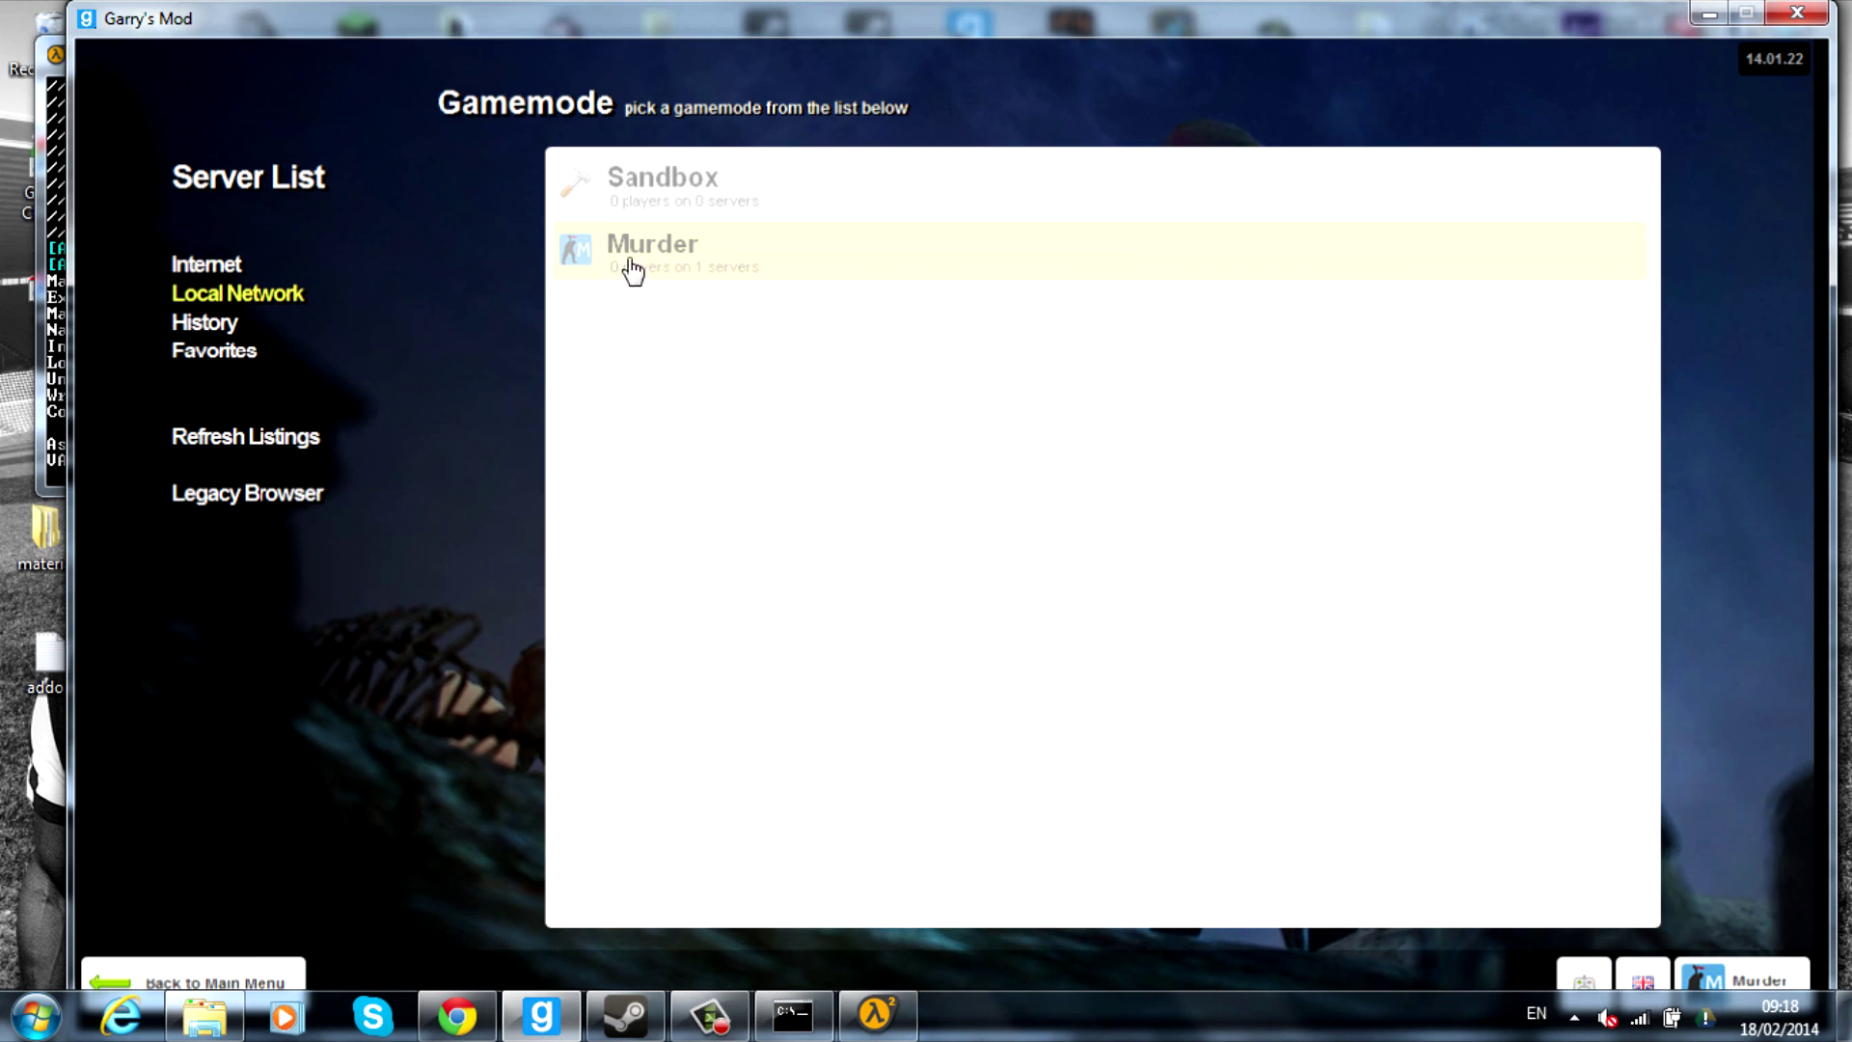
click(696, 272)
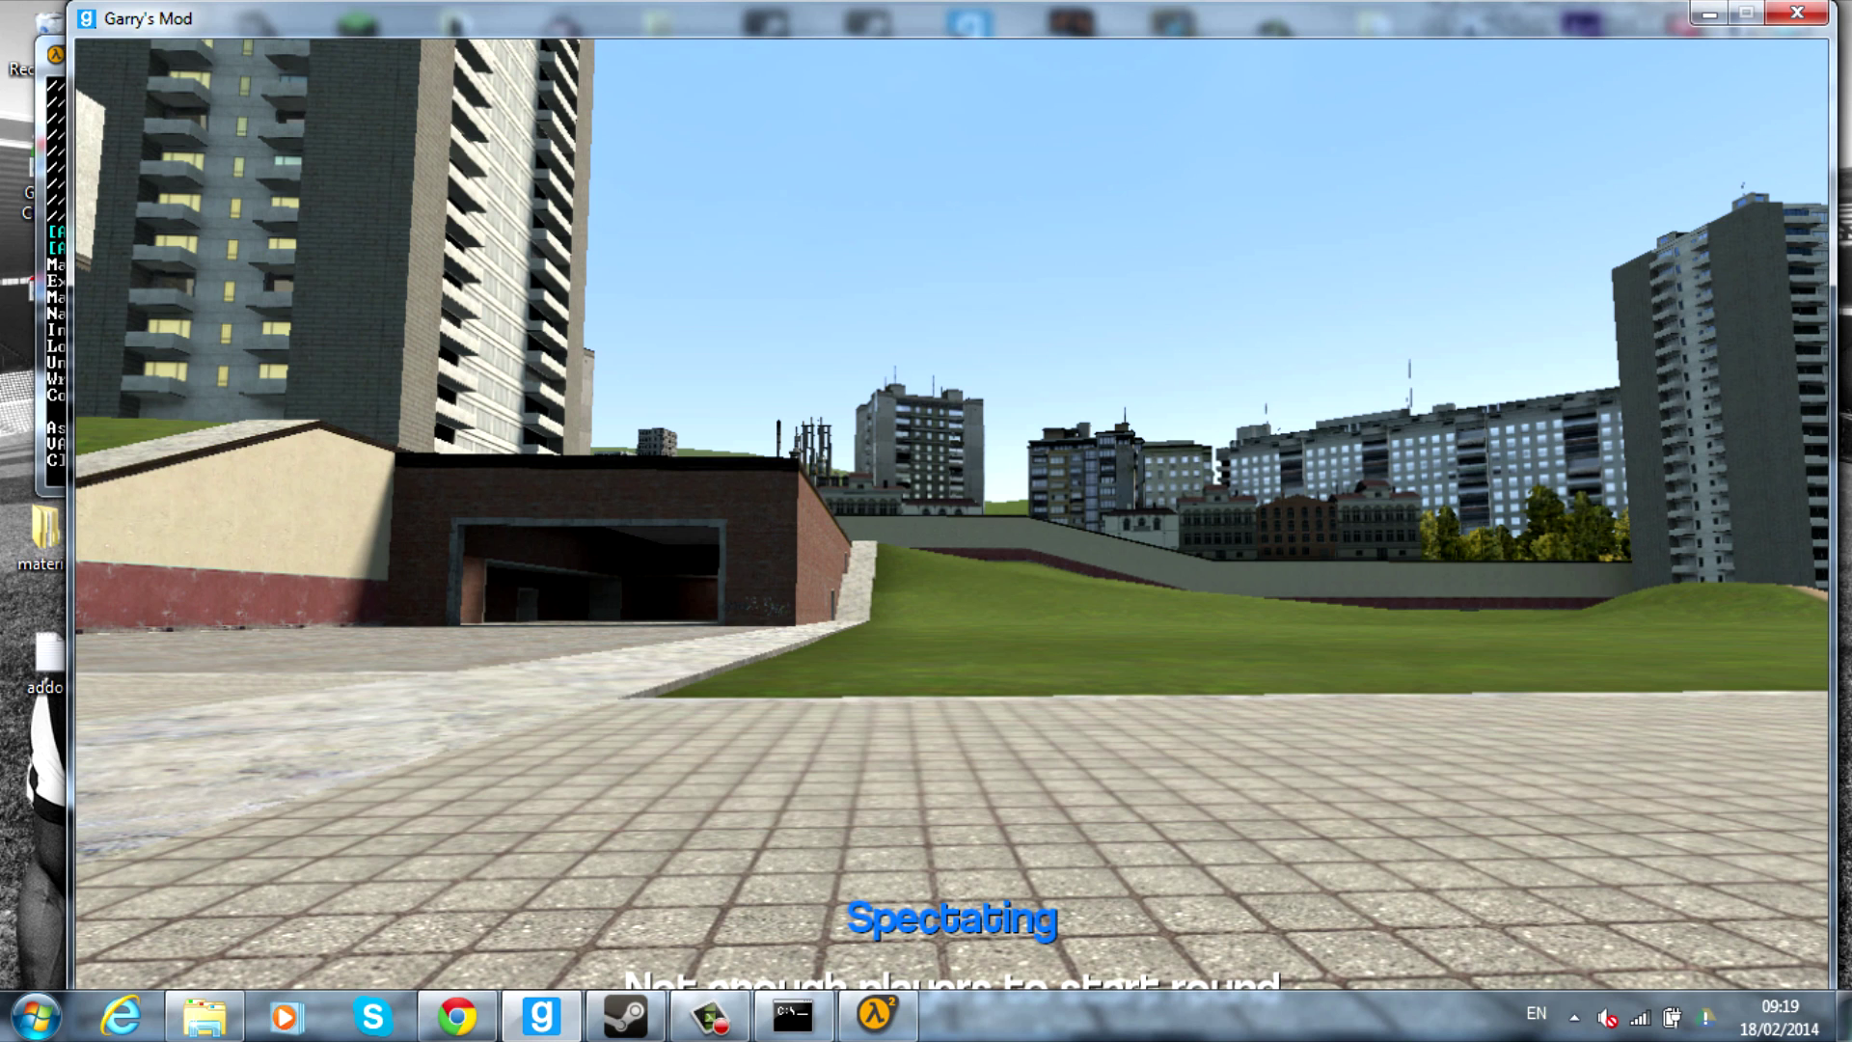
Open and close the F2 Murder team panel to remain spectating on gm_construct.
key(F2)
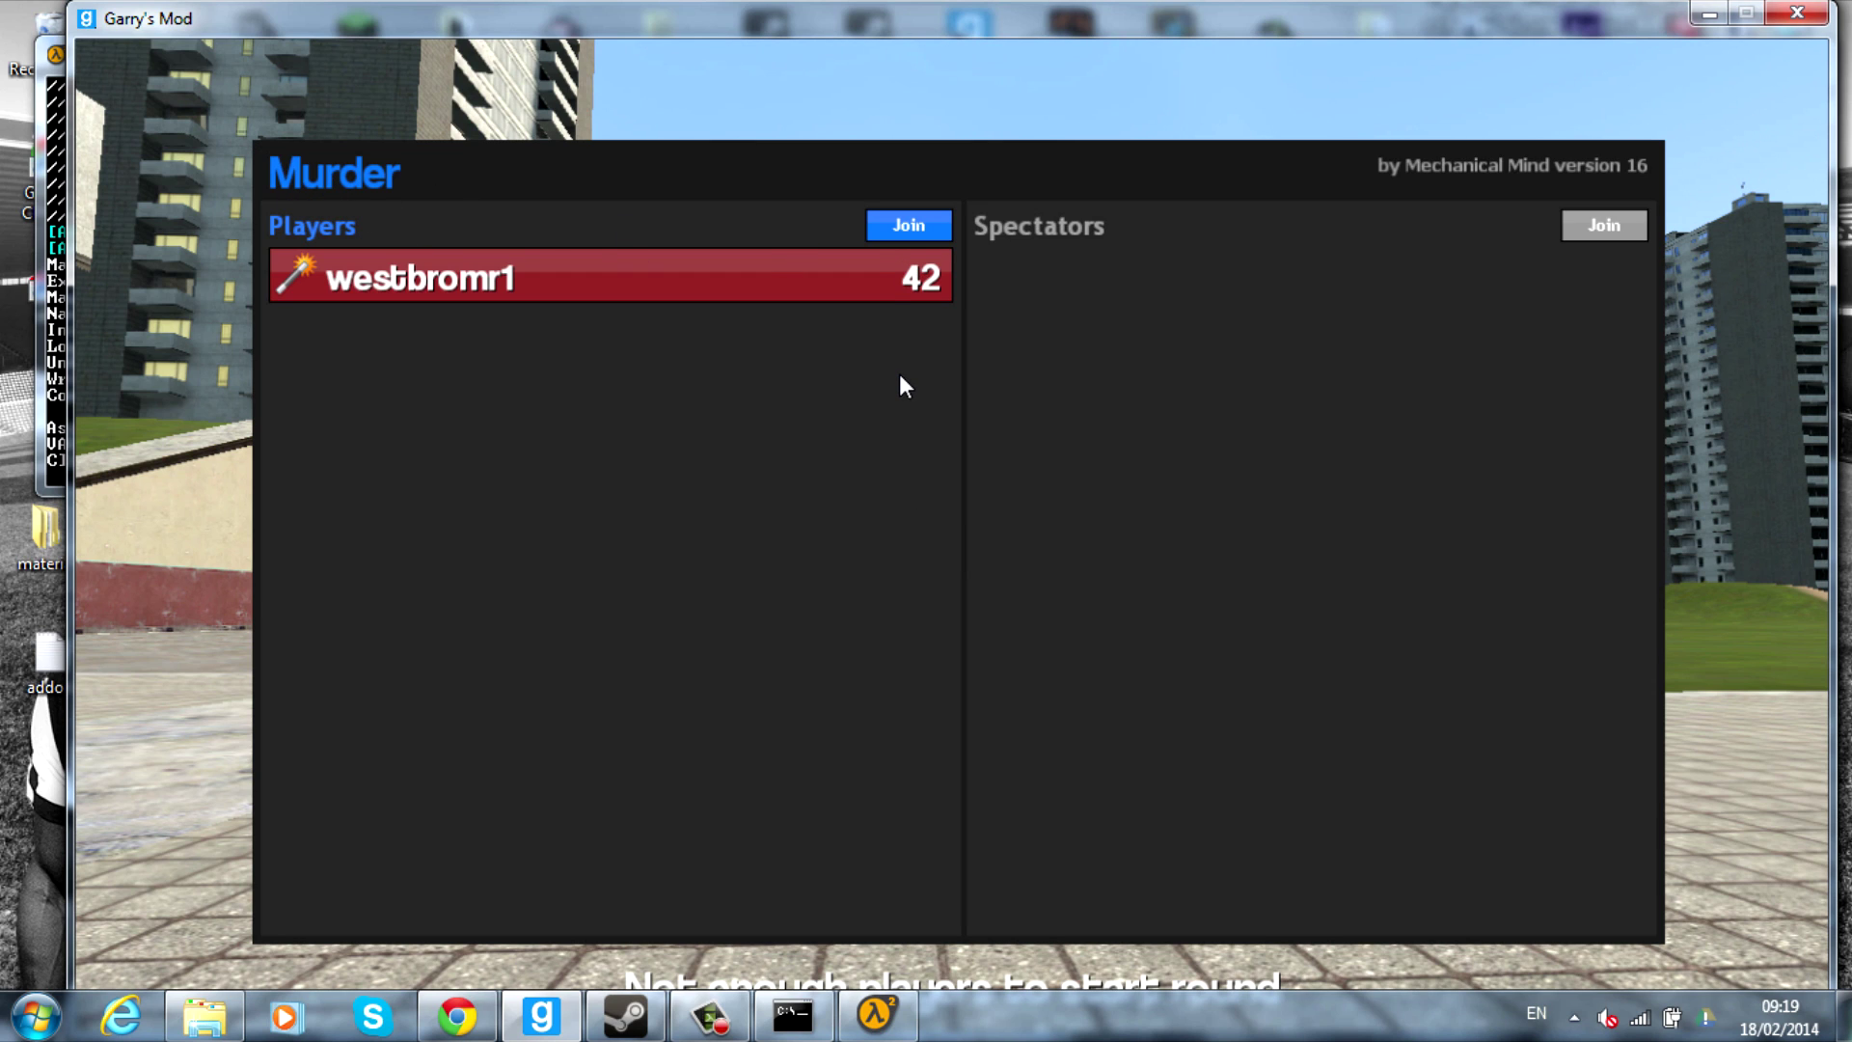
key(F2)
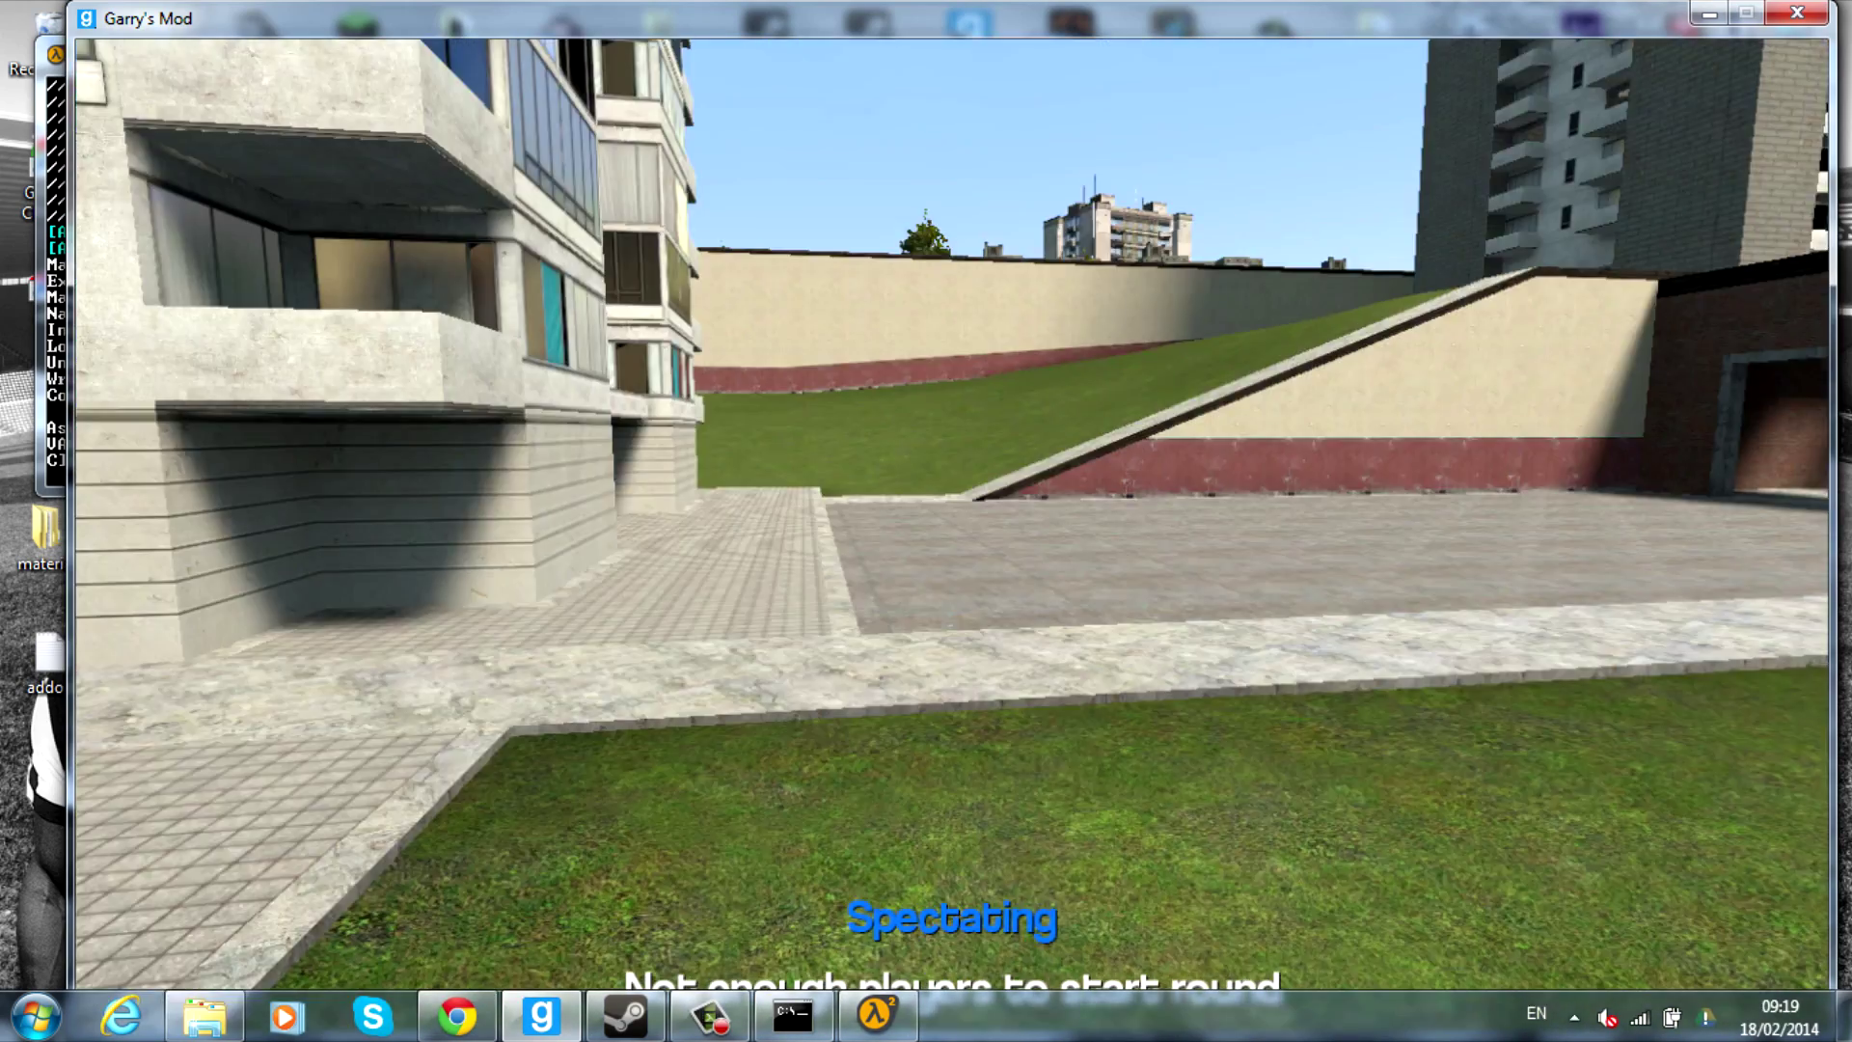
key(F4)
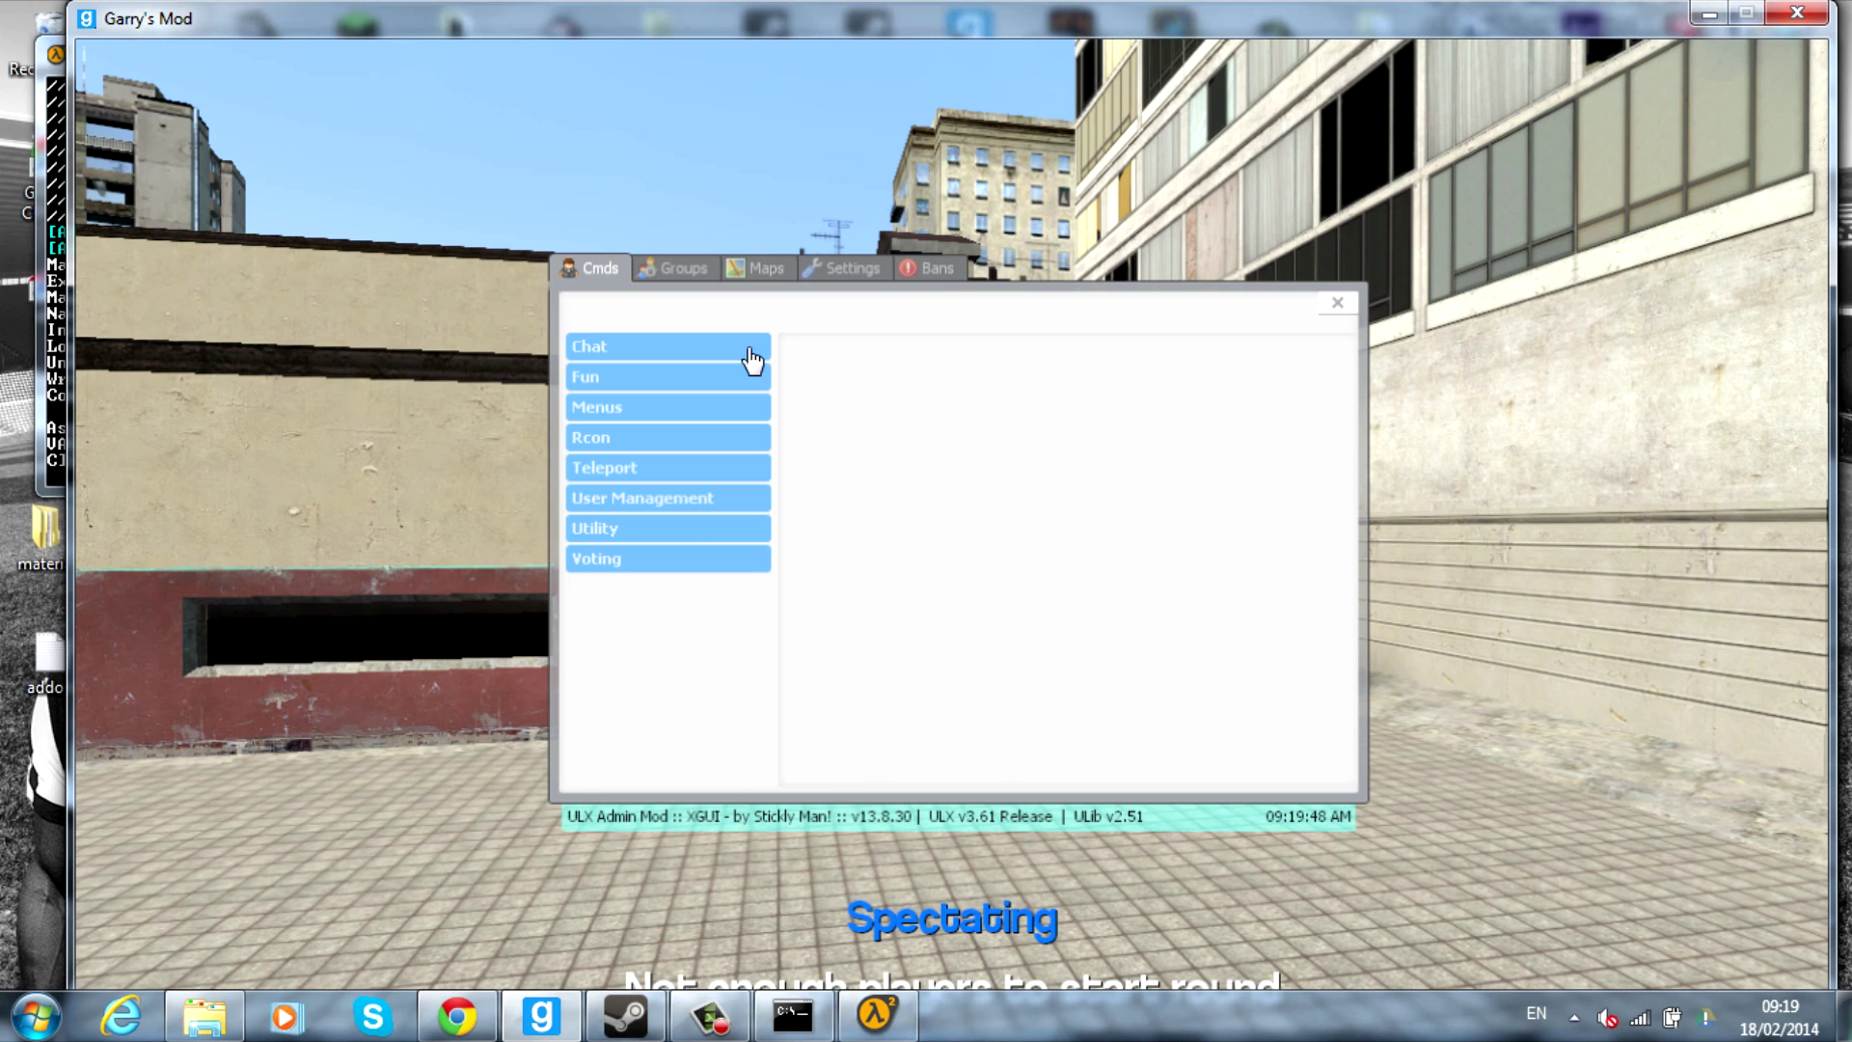
click(769, 268)
click(680, 368)
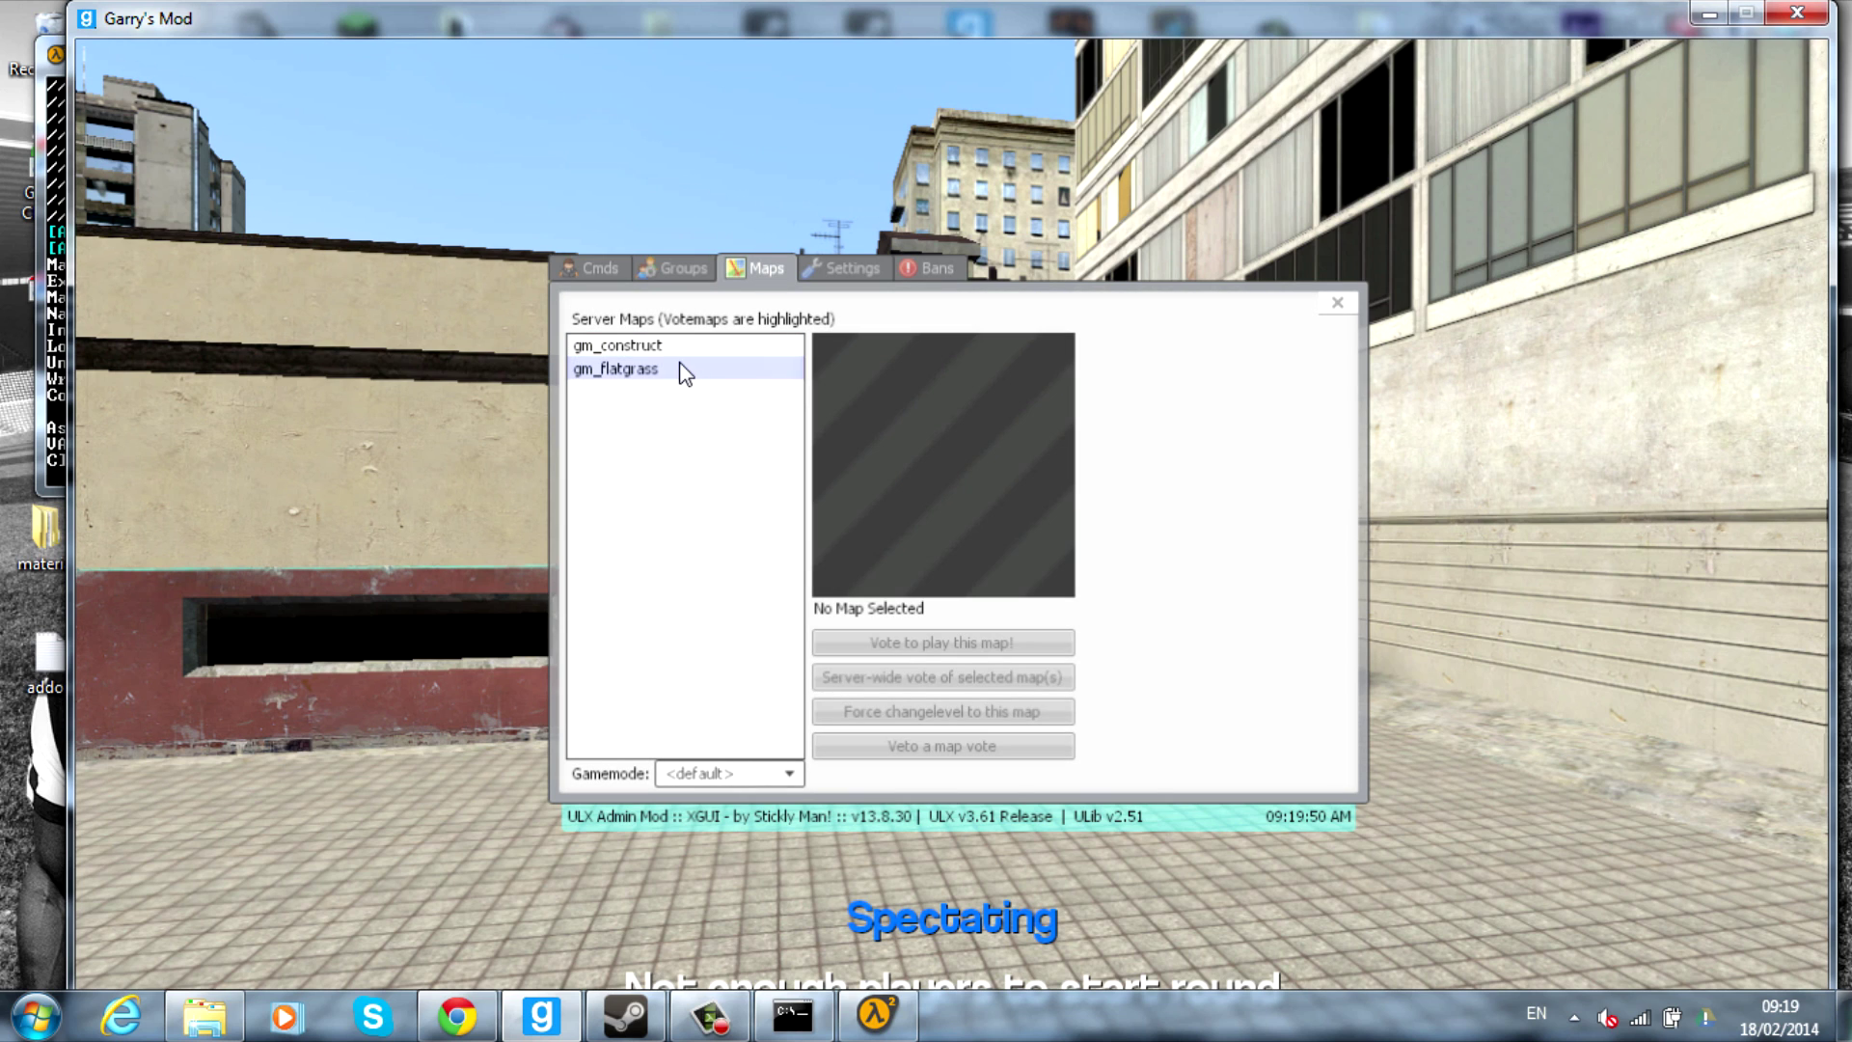
click(700, 775)
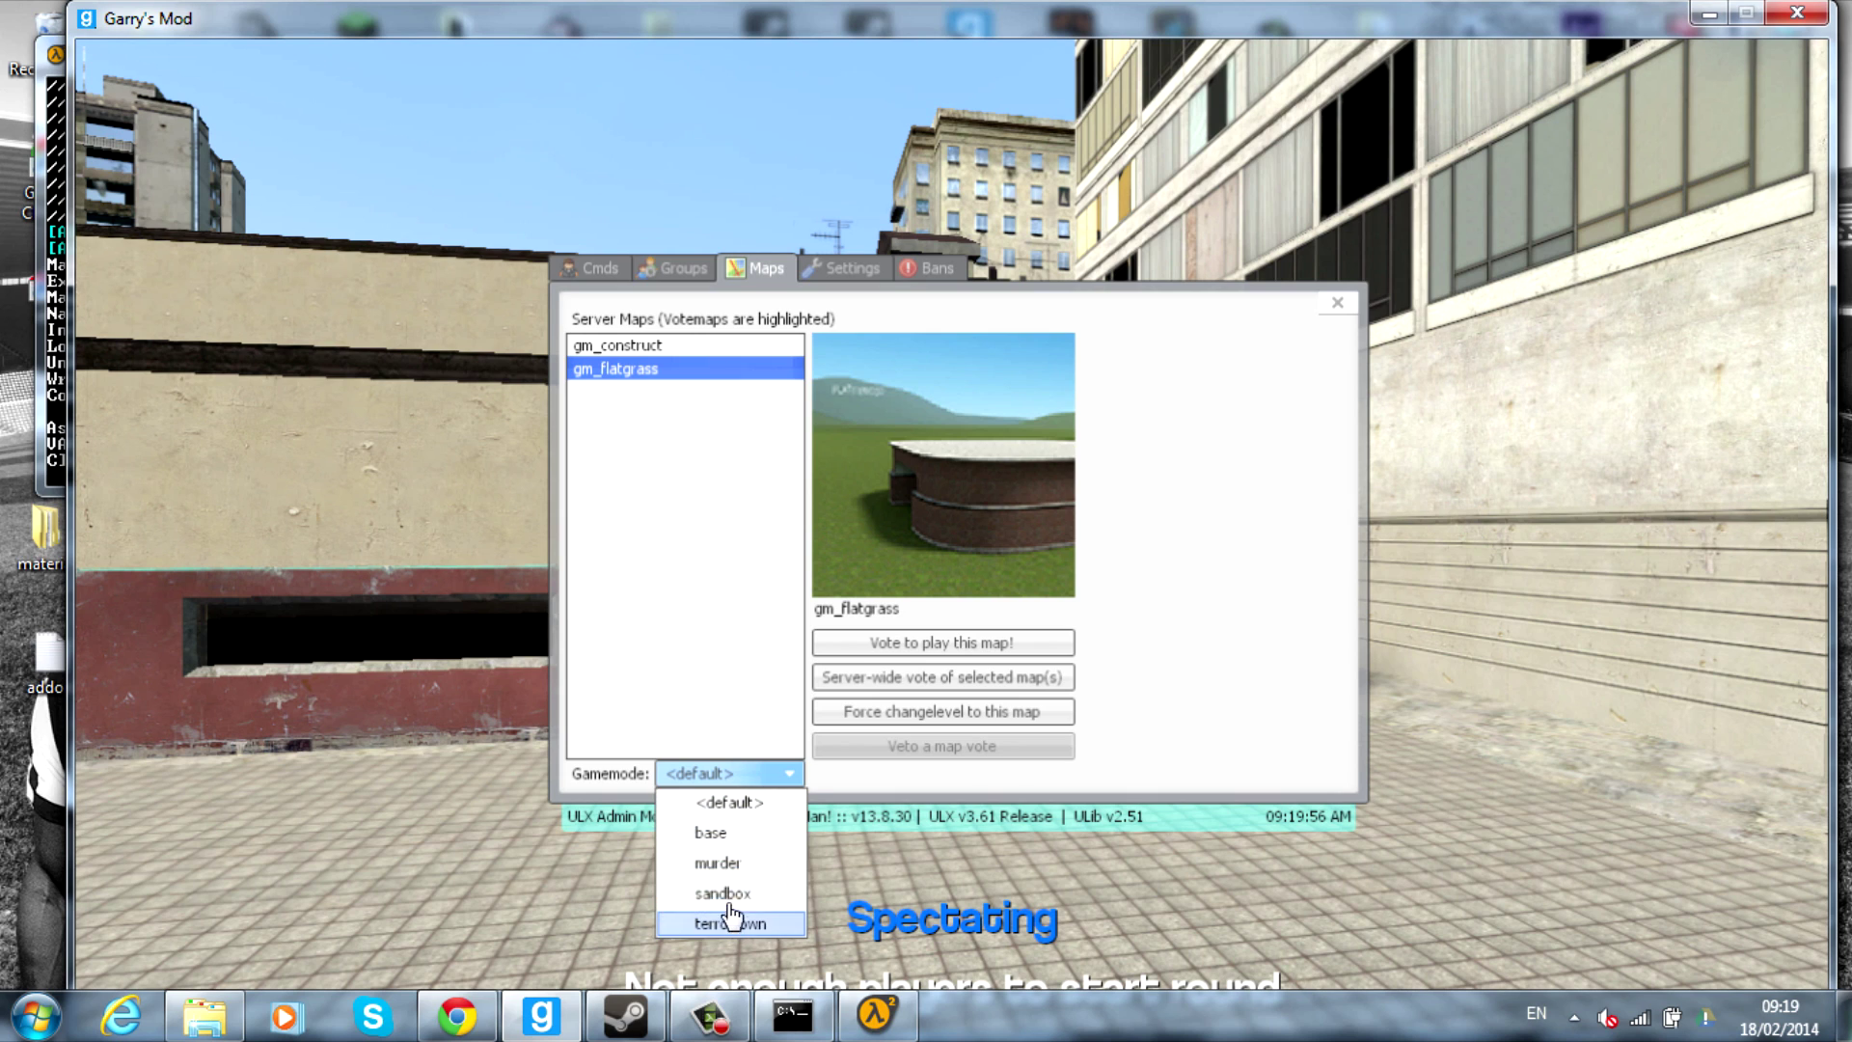
click(586, 274)
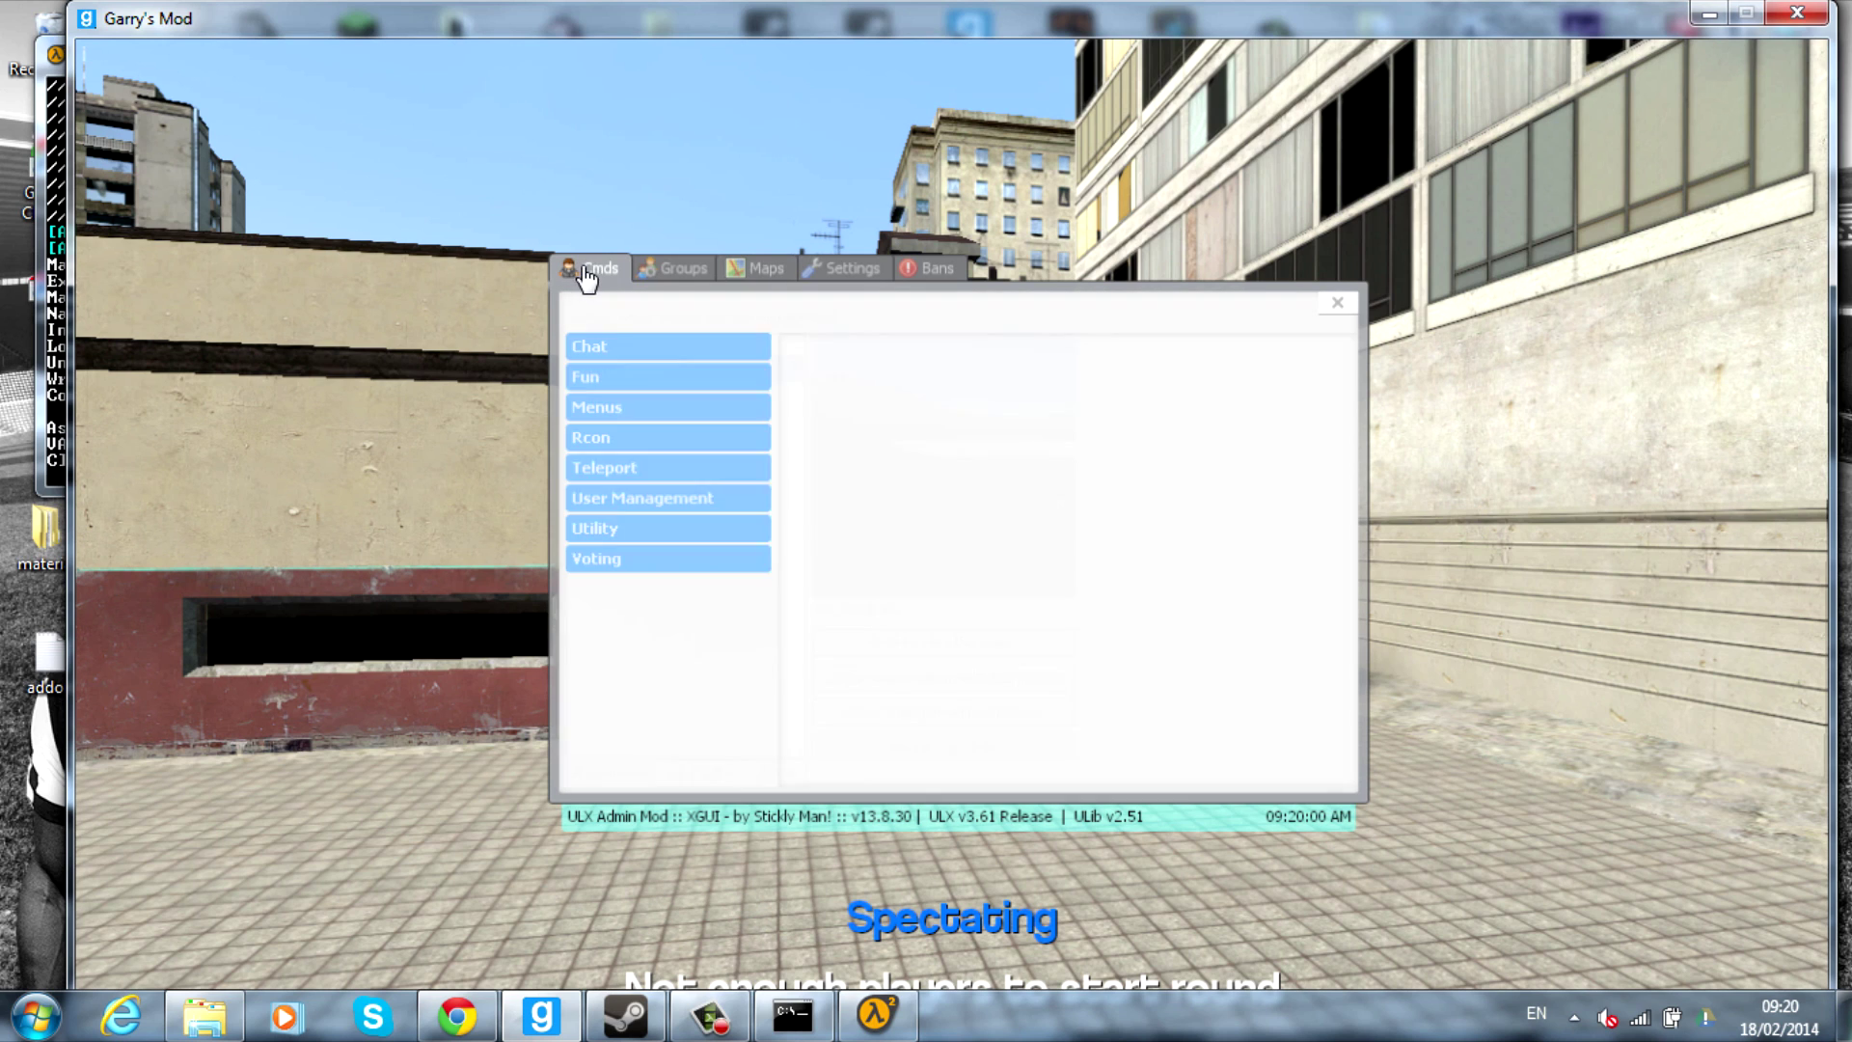
click(662, 531)
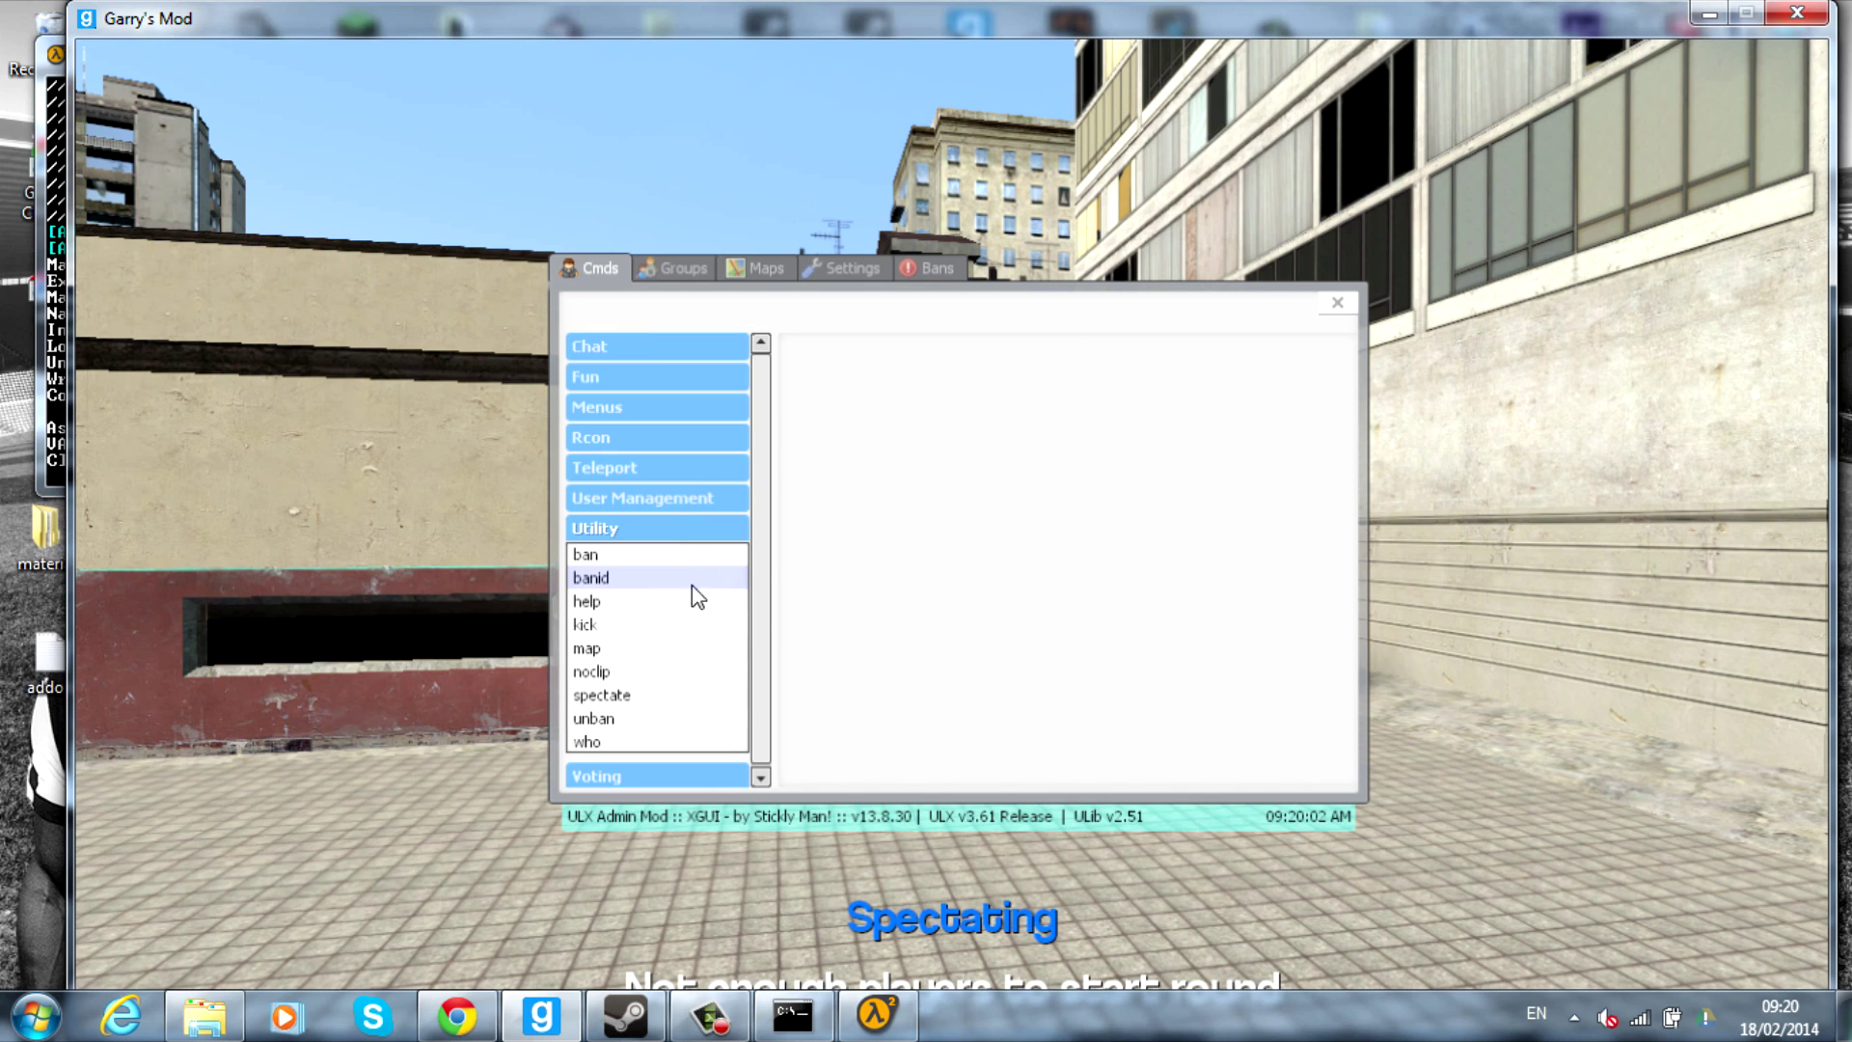
click(623, 644)
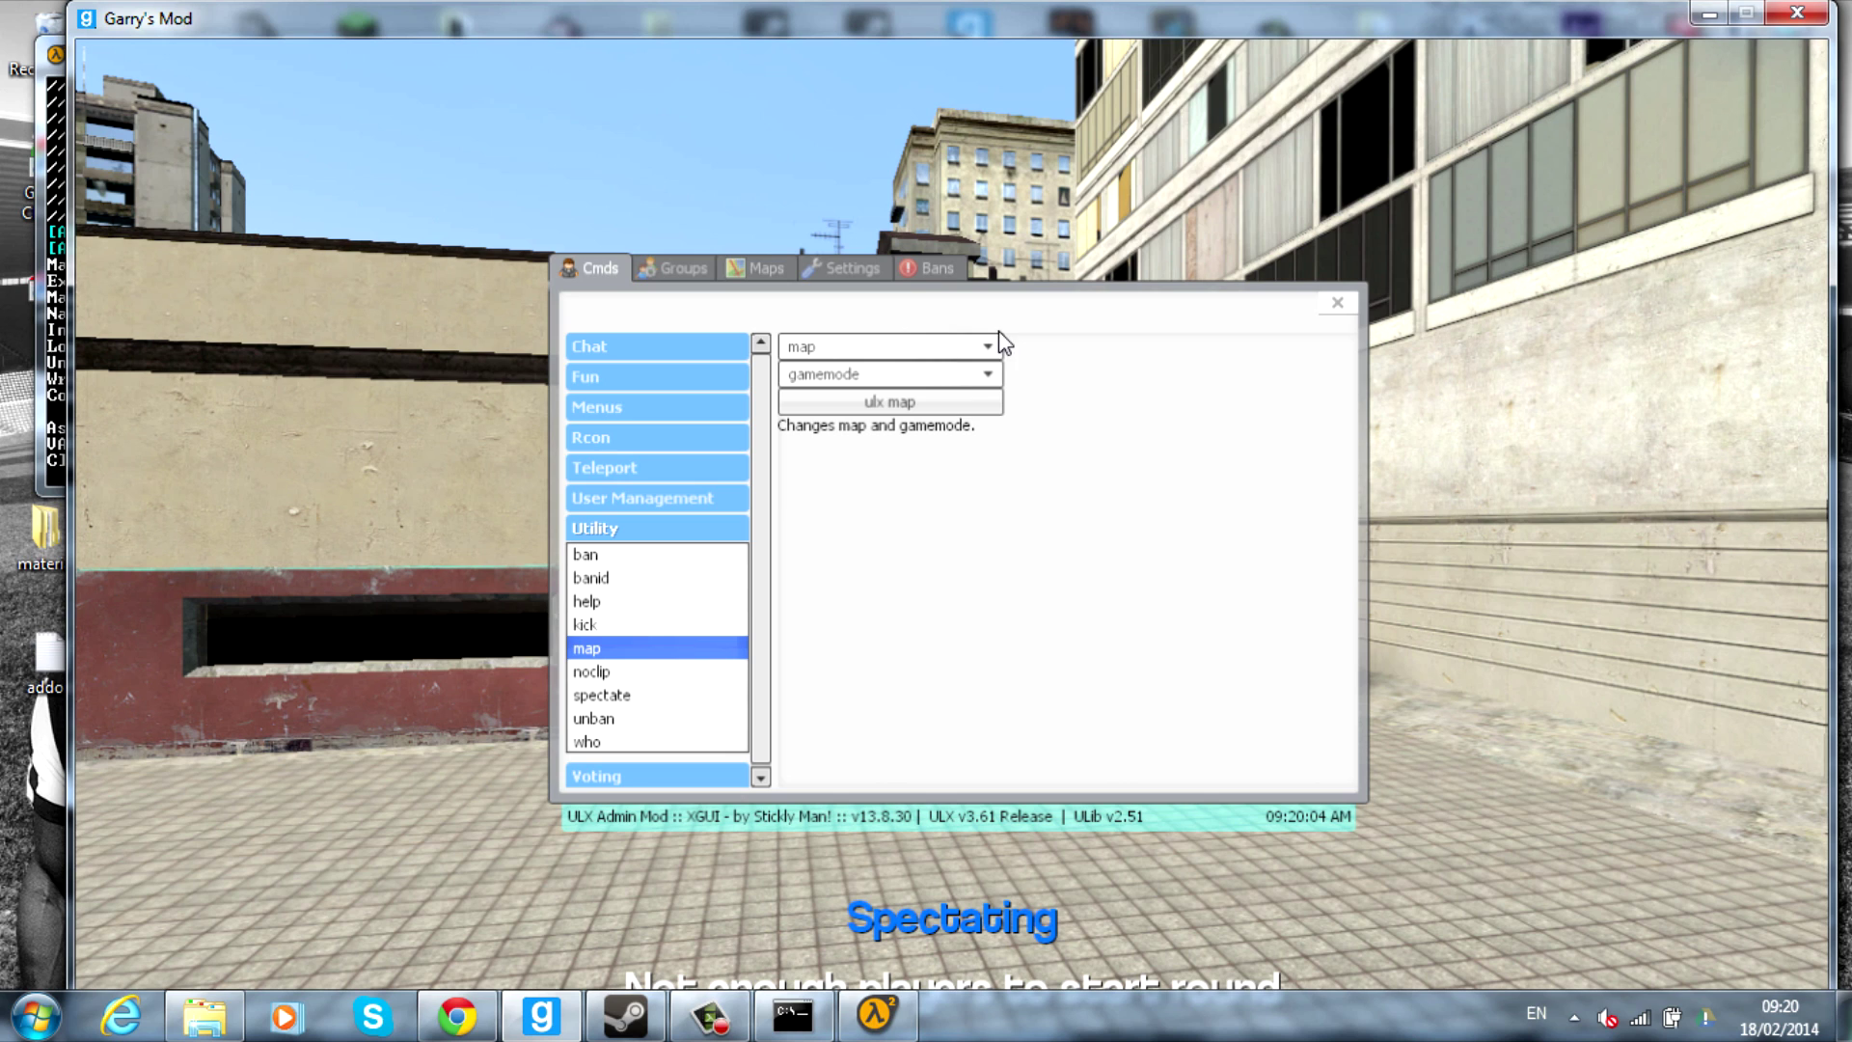
click(988, 376)
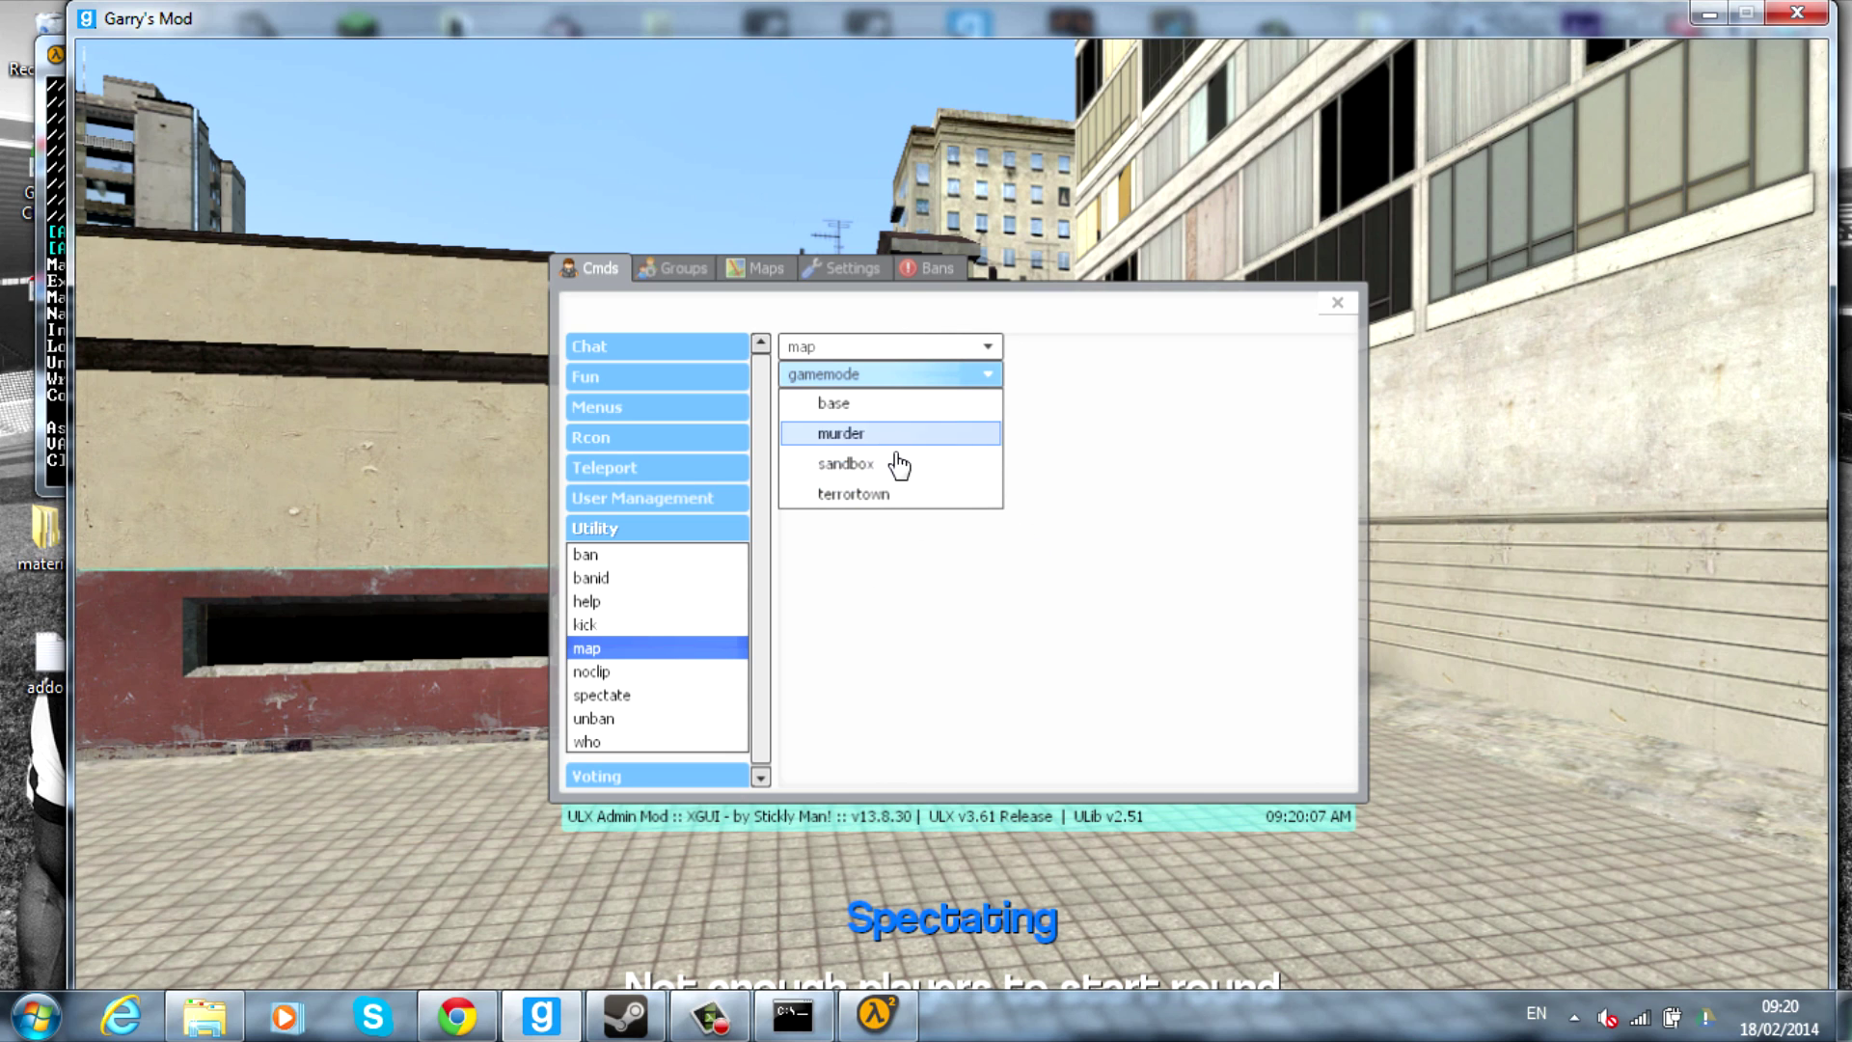
click(1184, 650)
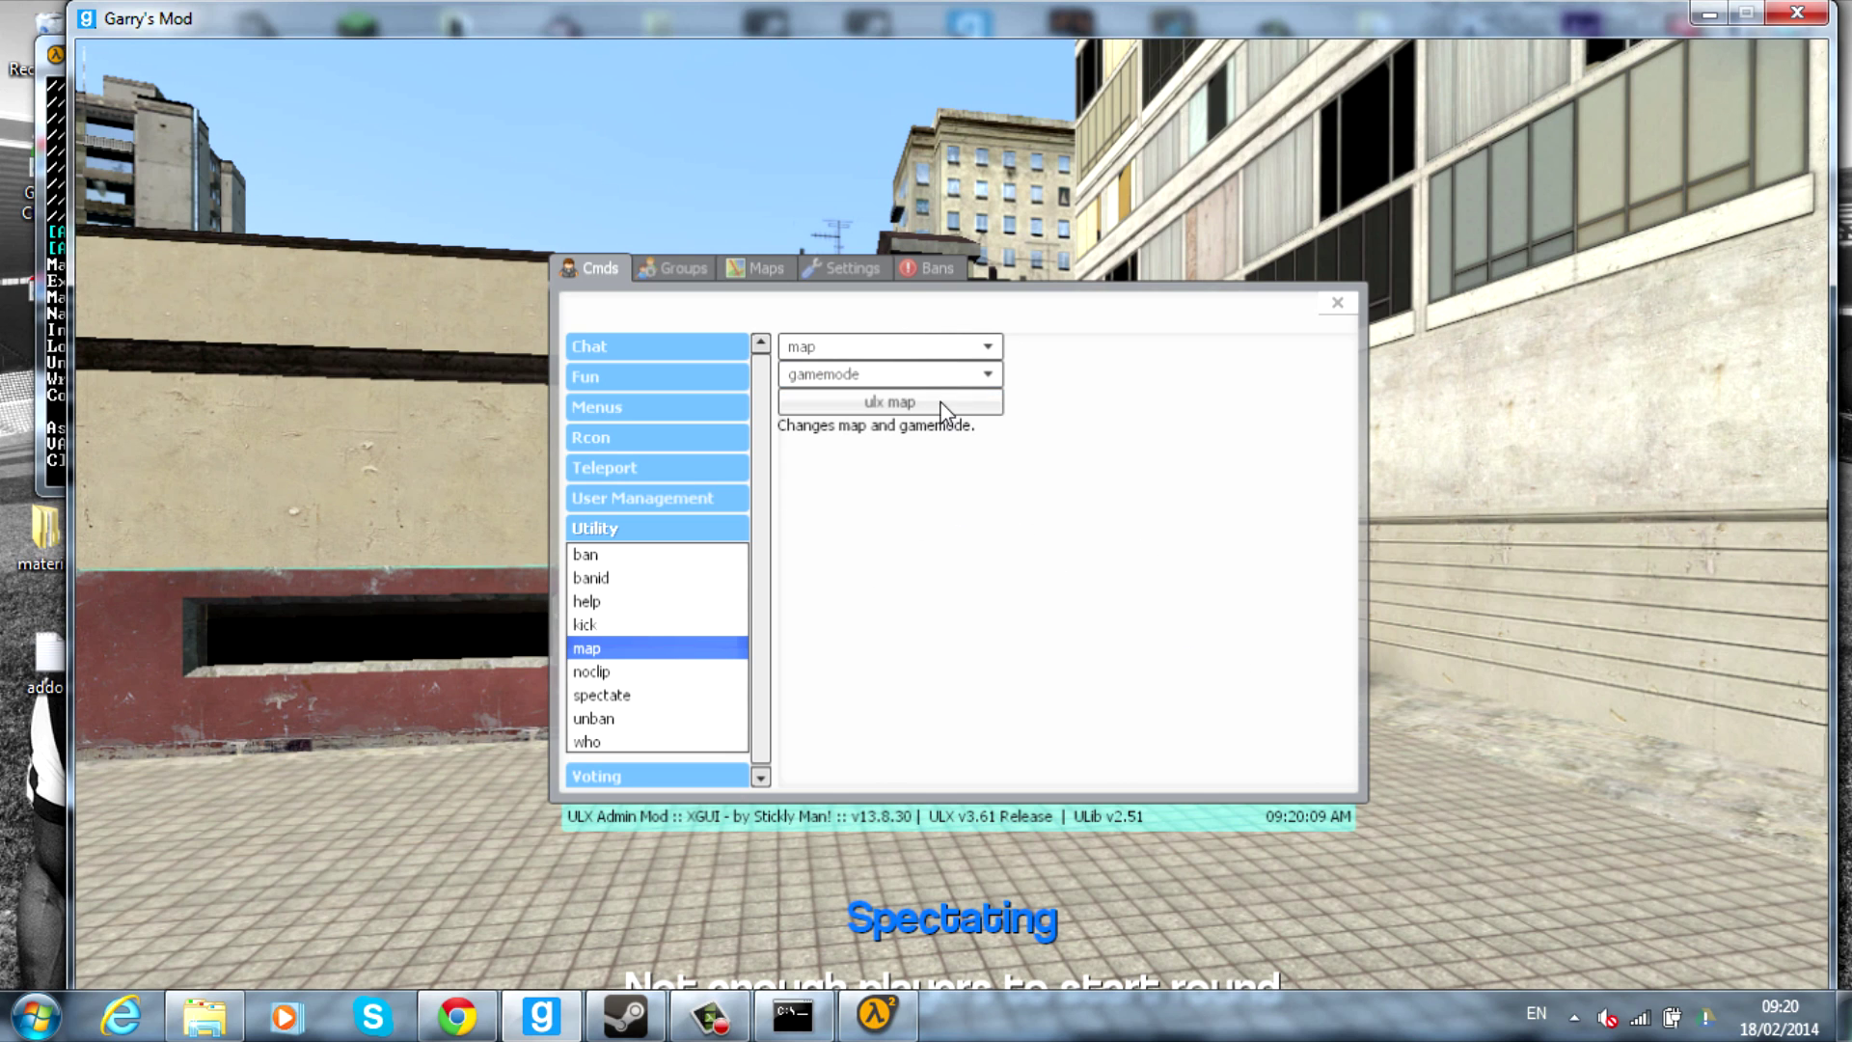
click(1339, 316)
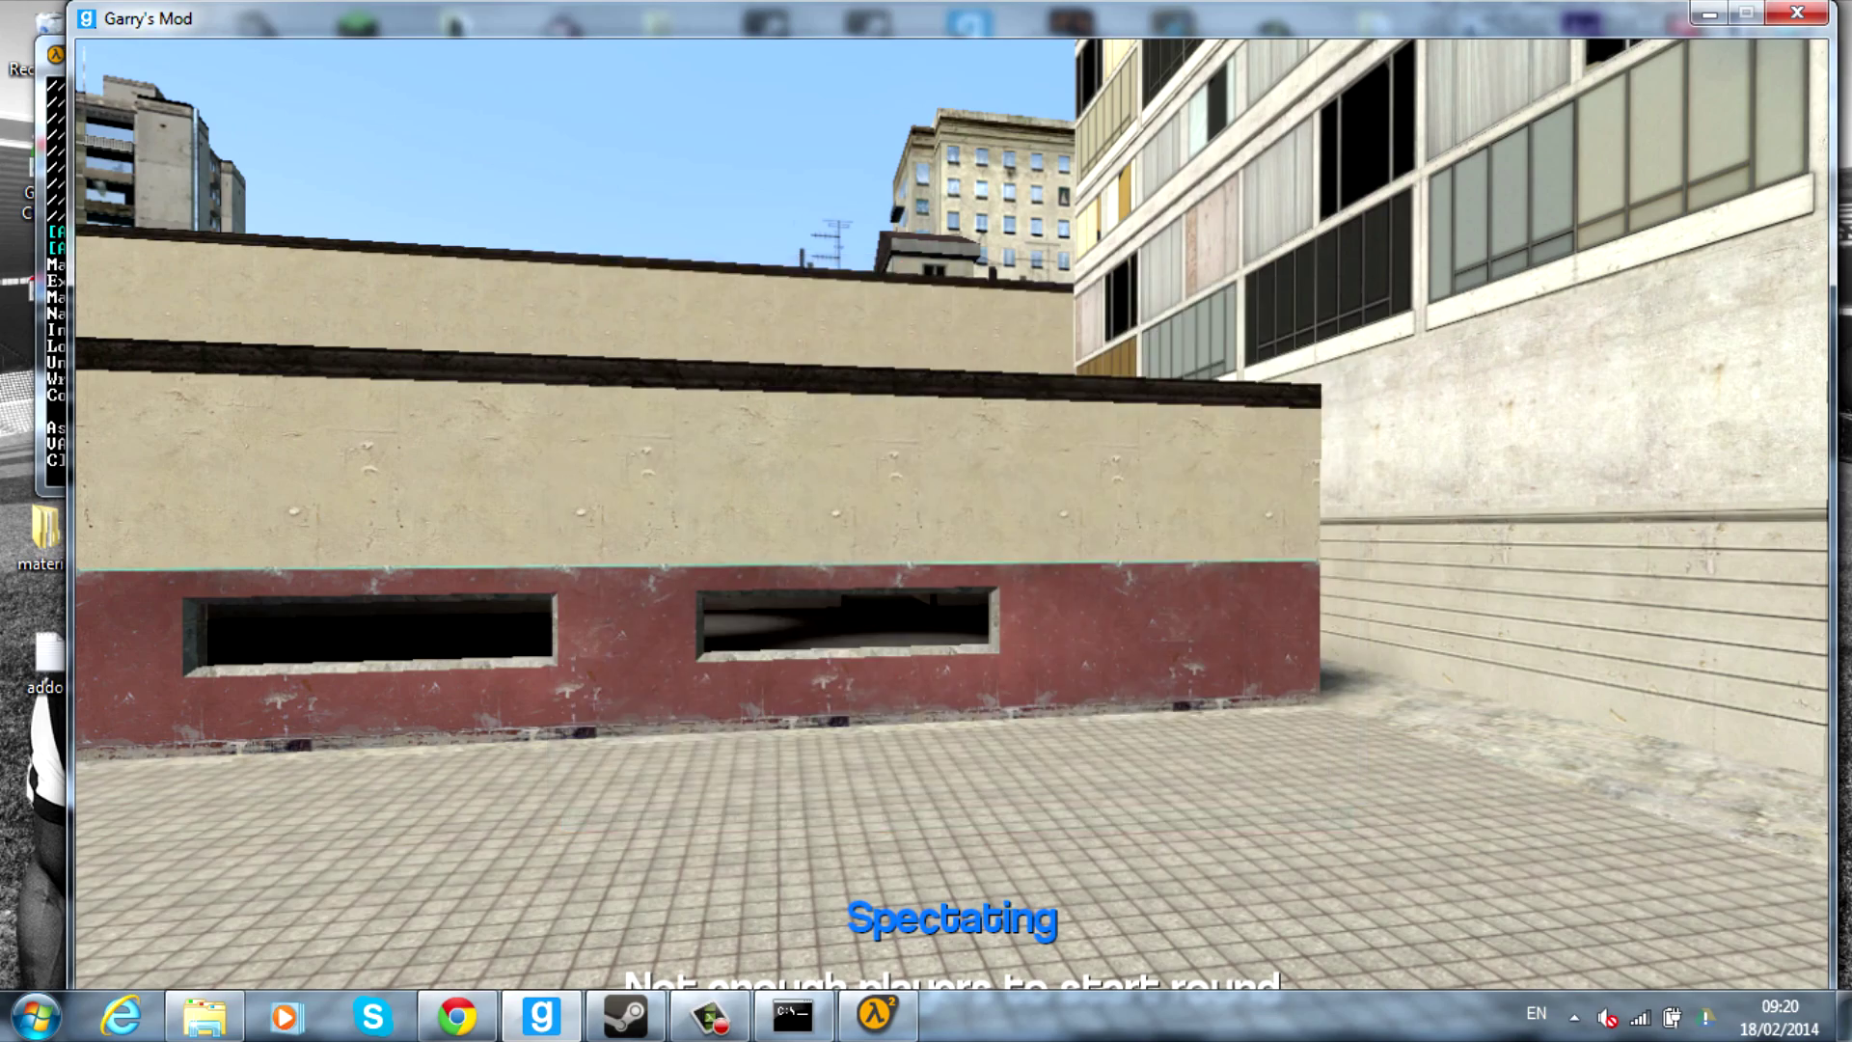
key(w)
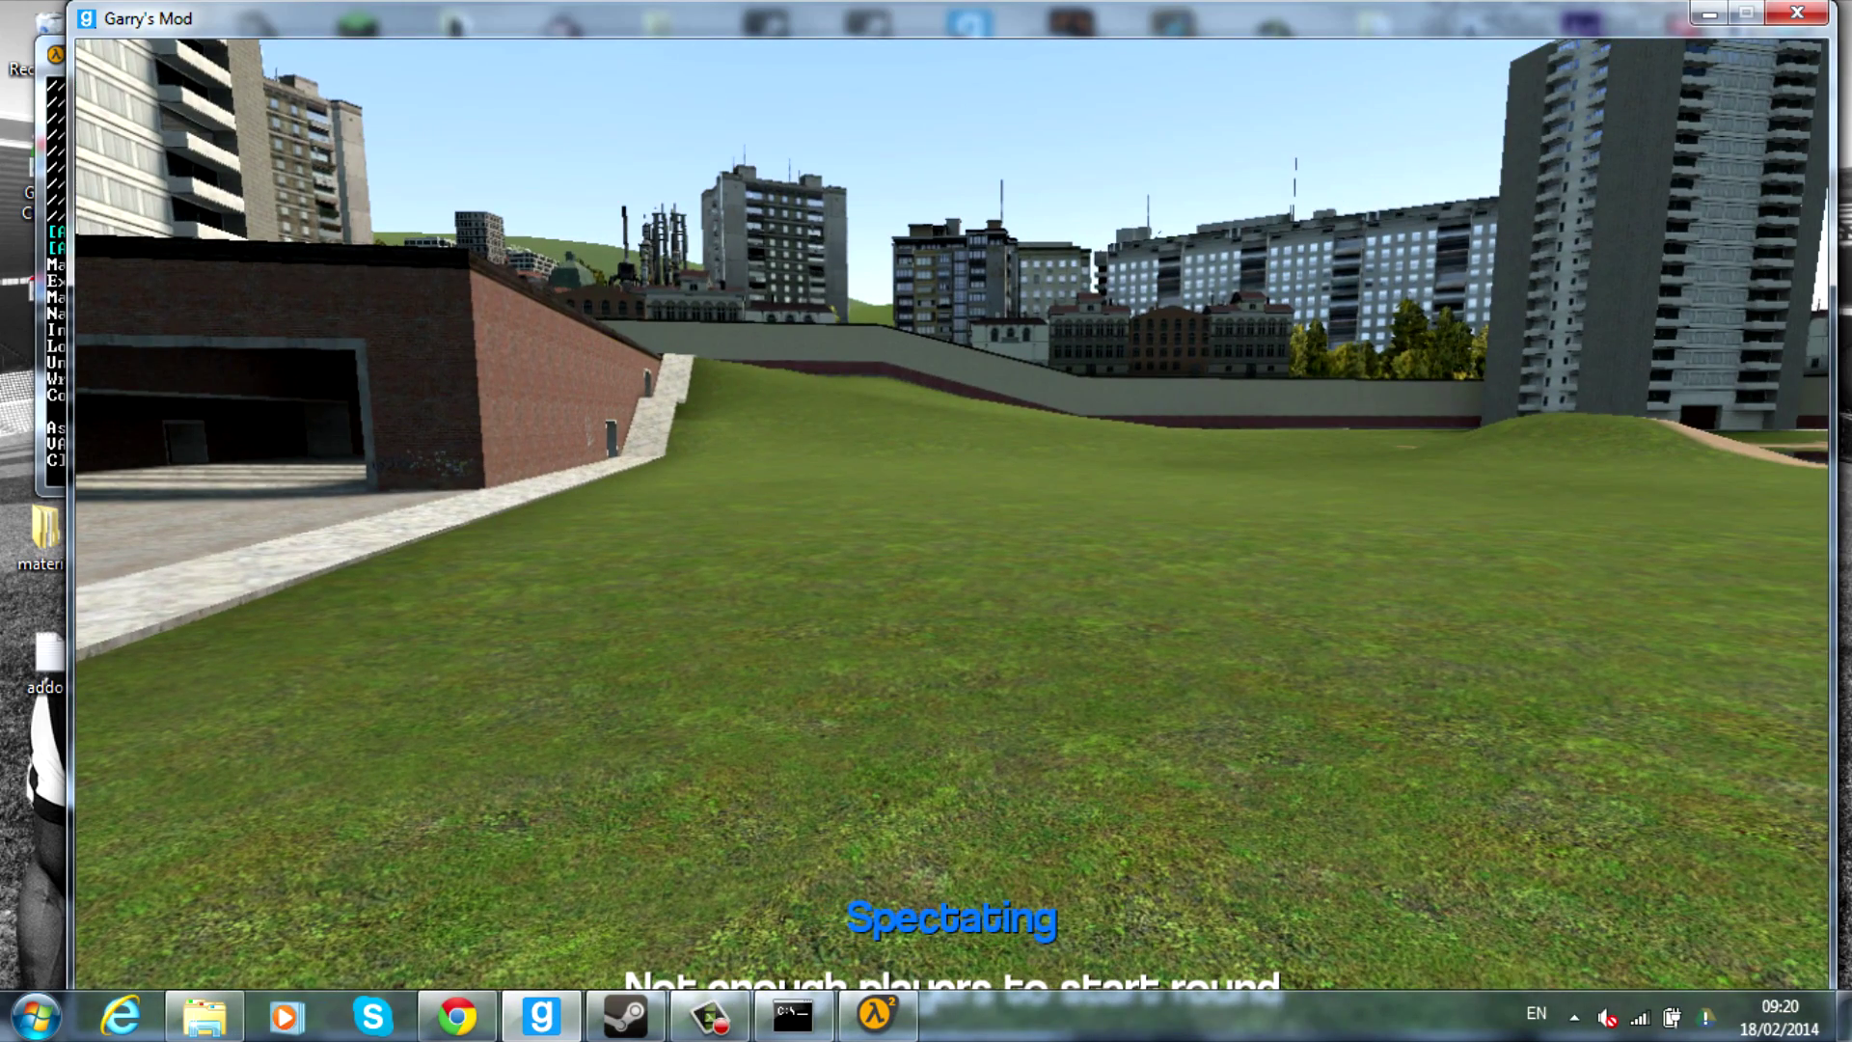
key(w)
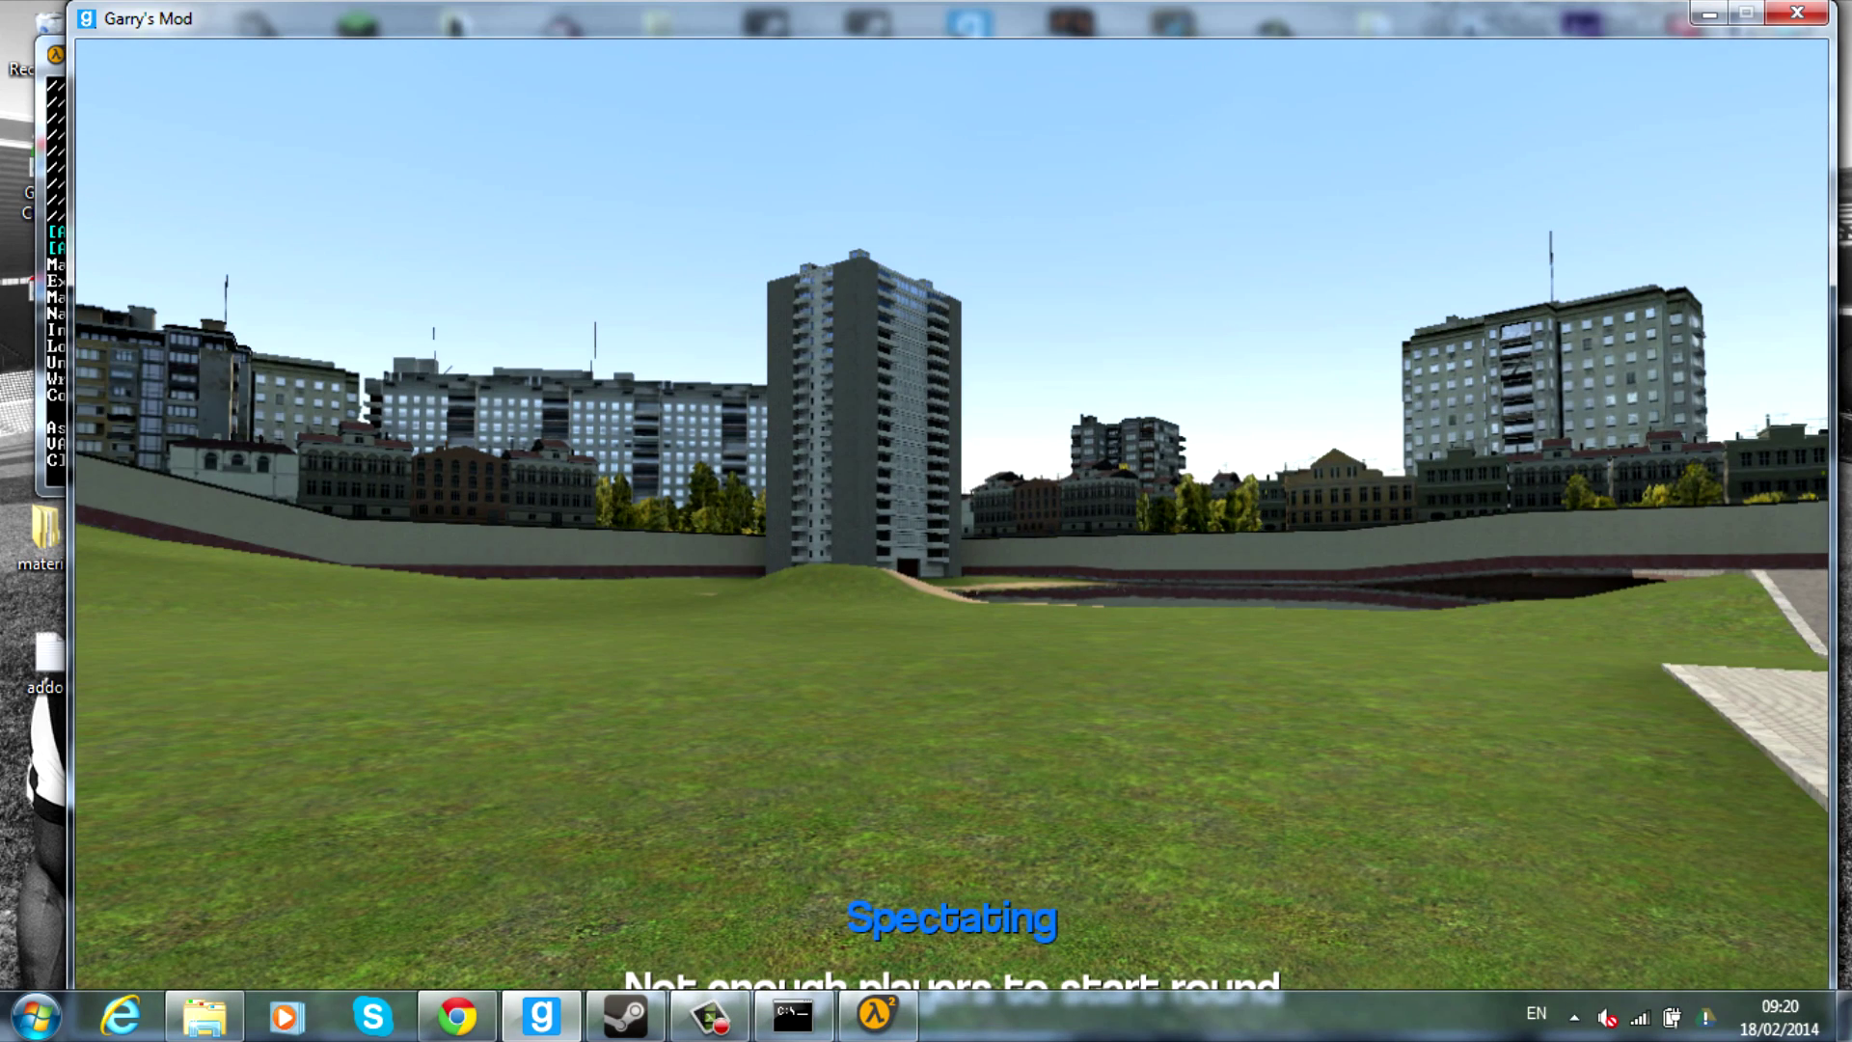
key(w)
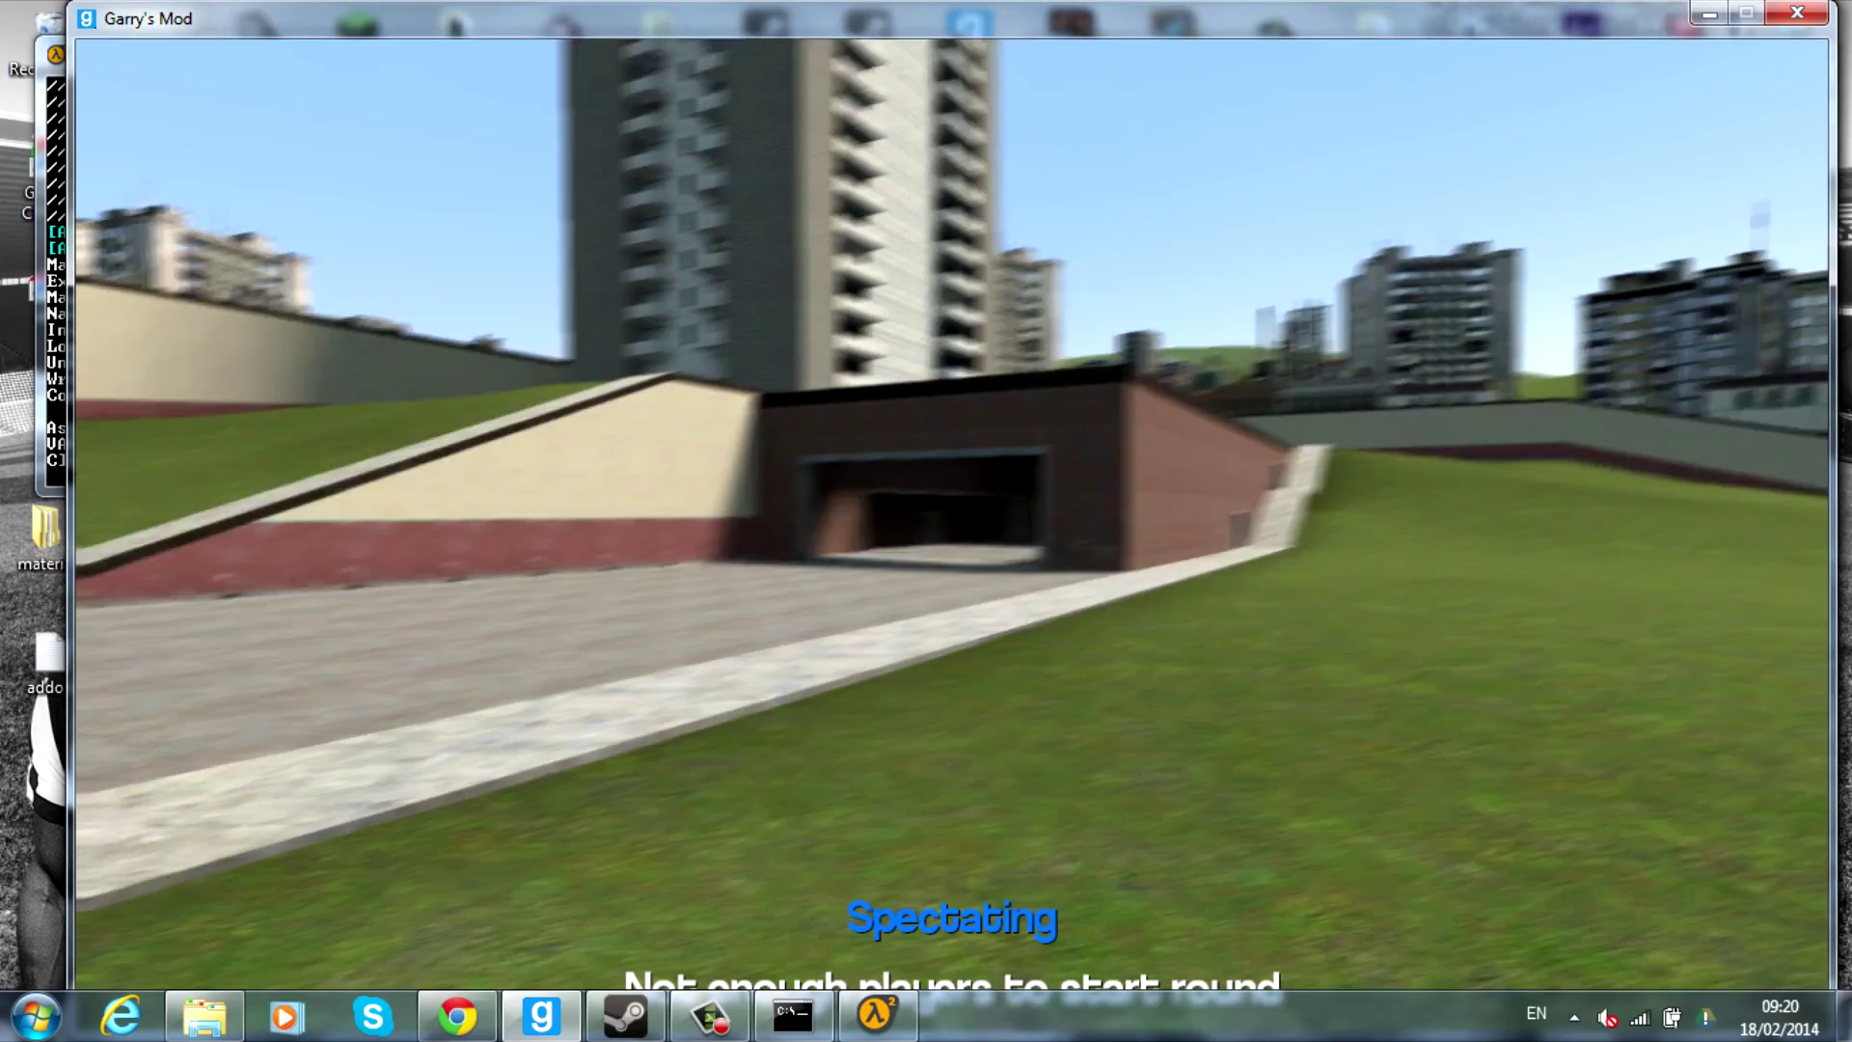